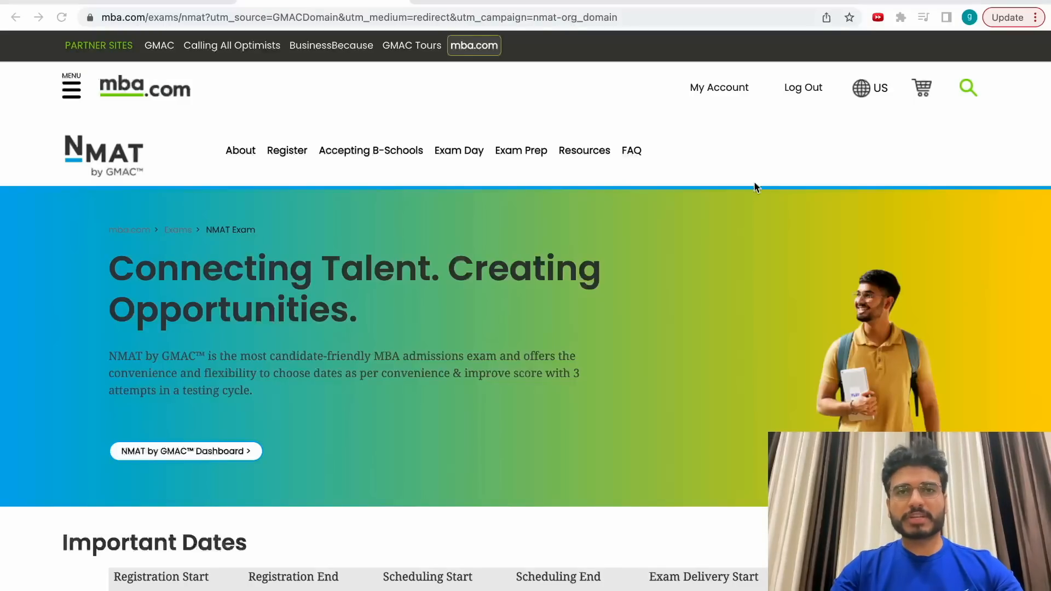
# Log out of mba.com and go to nmat.org as a logged-out visitor.
pyautogui.click(52, 202)
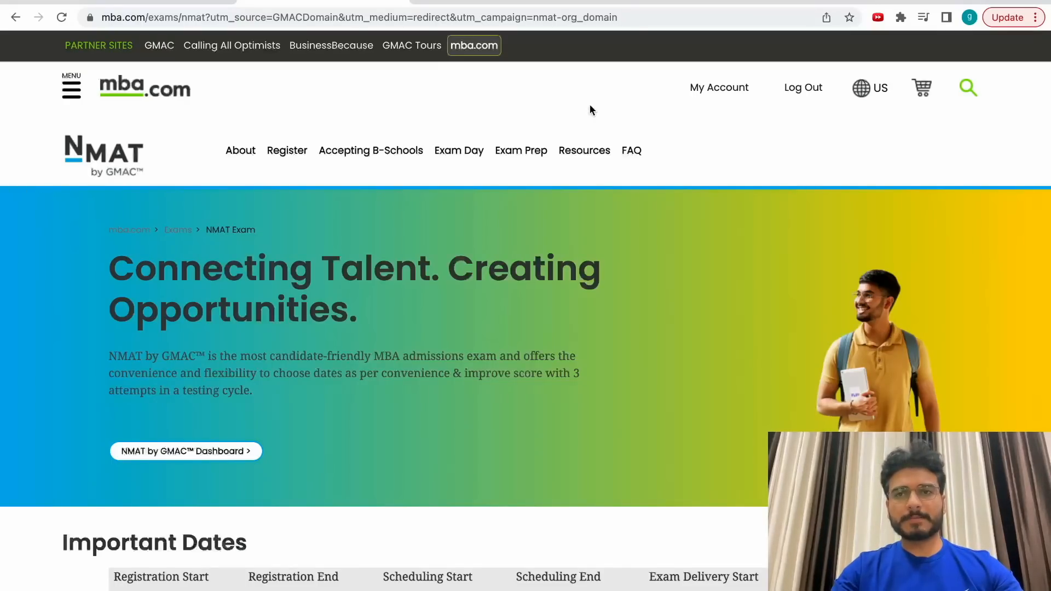
pyautogui.click(796, 89)
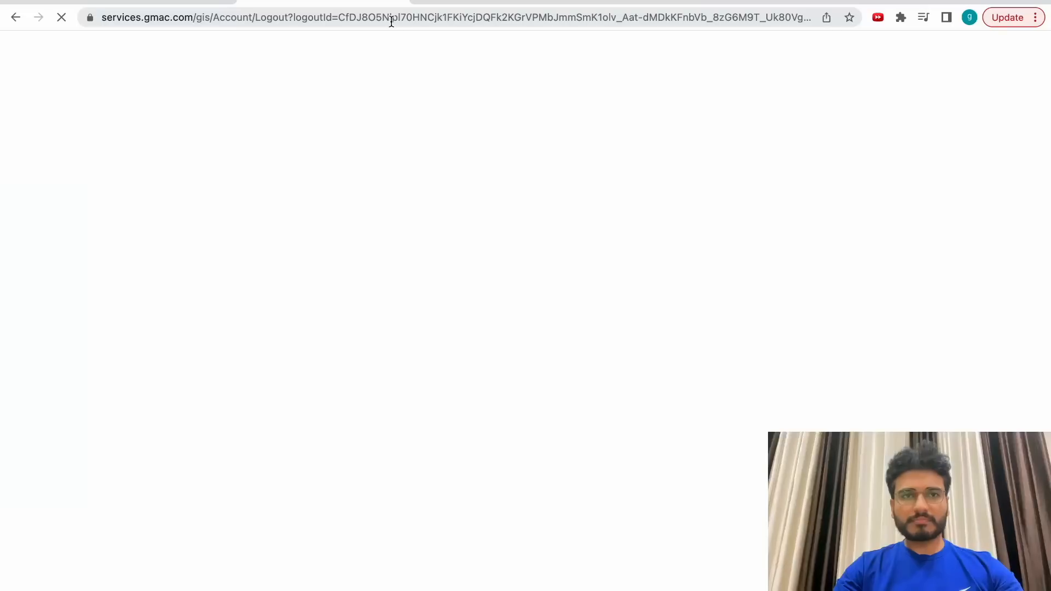
pyautogui.click(391, 18)
pyautogui.write('nmat.org')
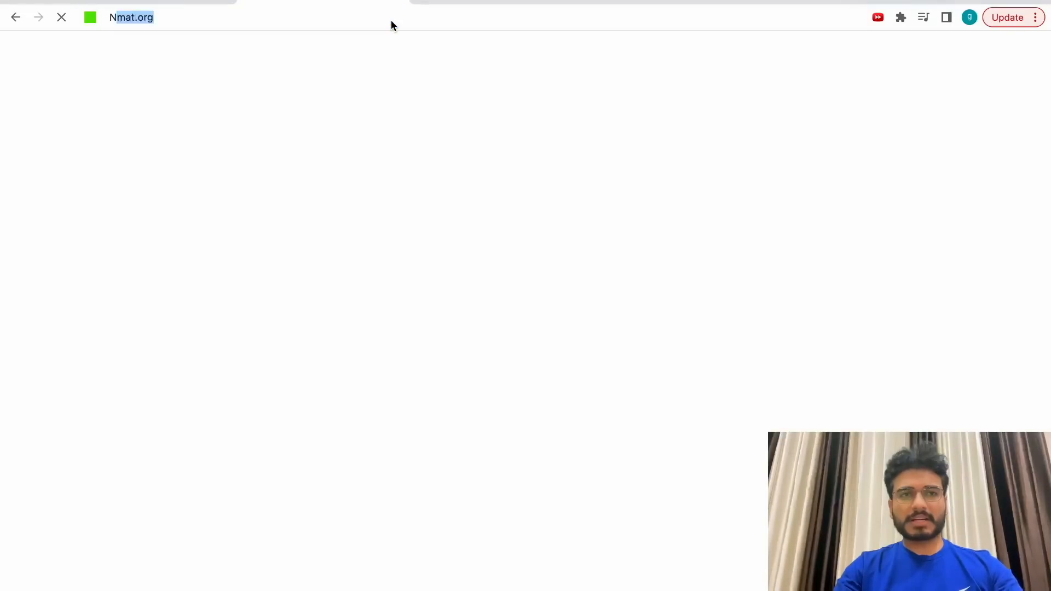
pyautogui.press('Return')
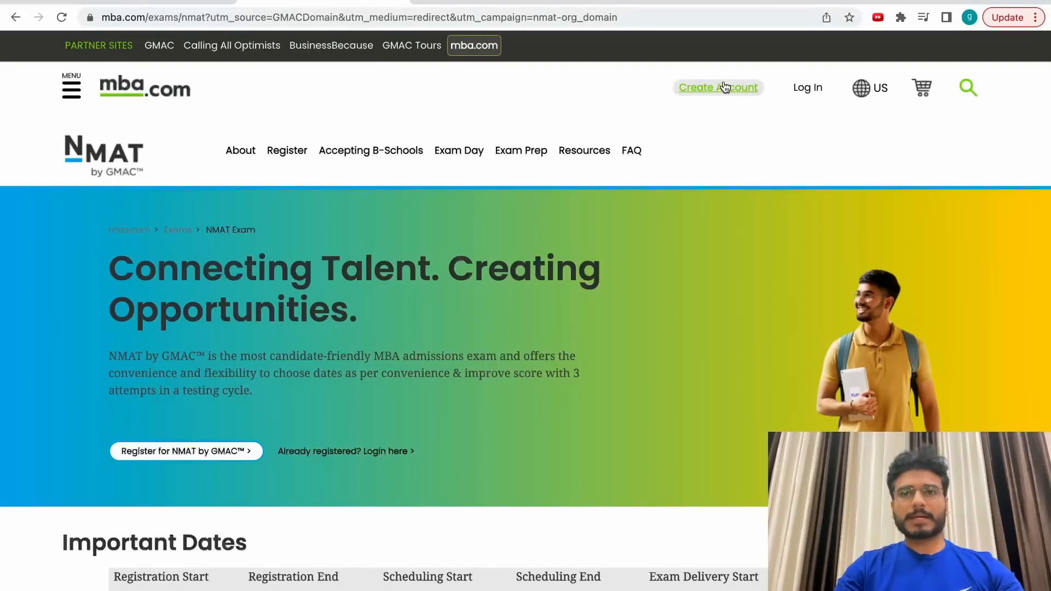
# Open the Create Account form and enter the first and last name.
pyautogui.click(721, 89)
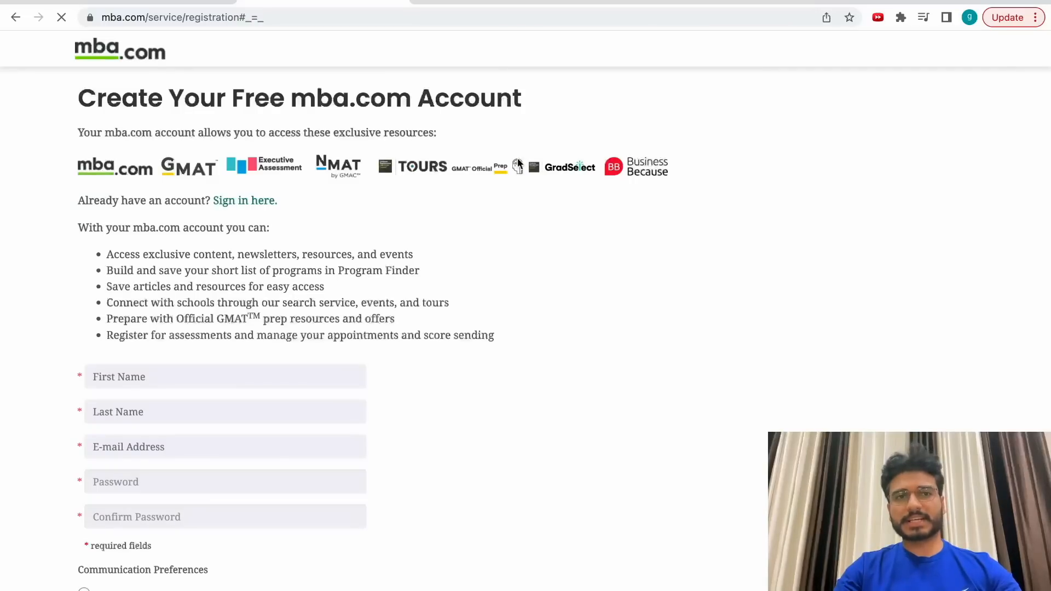
pyautogui.click(155, 368)
pyautogui.write('G')
pyautogui.press('Tab')
pyautogui.write('Kap')
pyautogui.press('Tab')
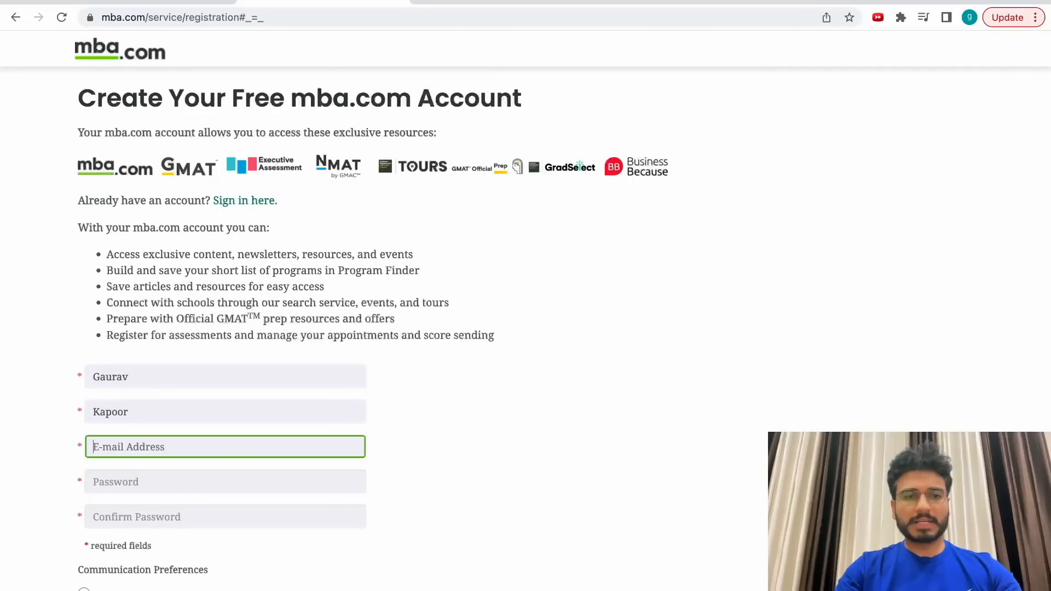
# Paste the 10 Minute Mail address as the e-mail and enter the account password.
pyautogui.click(176, 1)
pyautogui.click(402, 327)
pyautogui.click(367, 5)
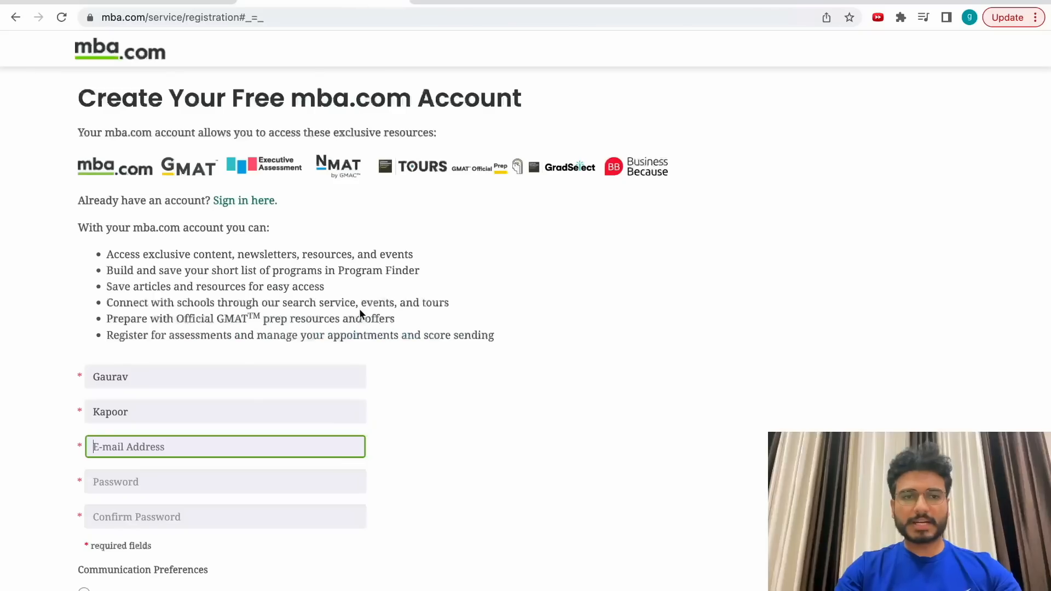
pyautogui.press('super+v')
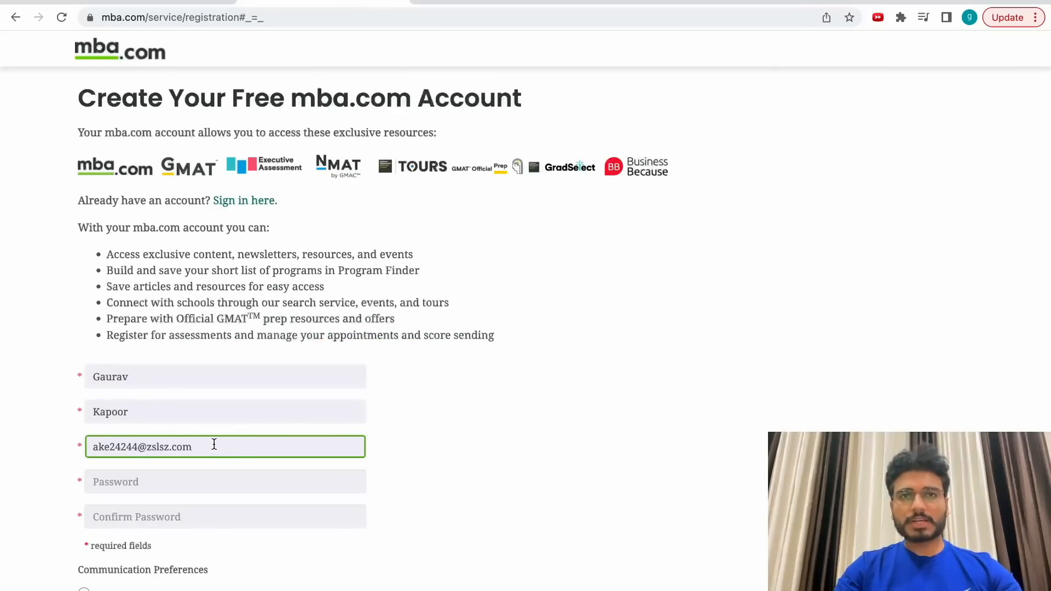
pyautogui.click(165, 483)
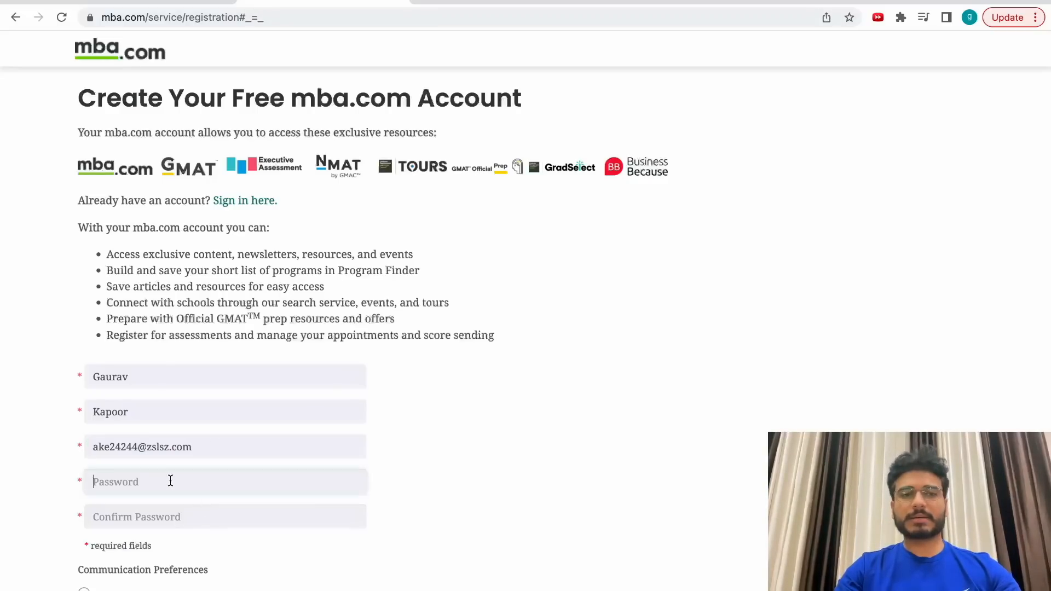
pyautogui.write('•••••••••••')
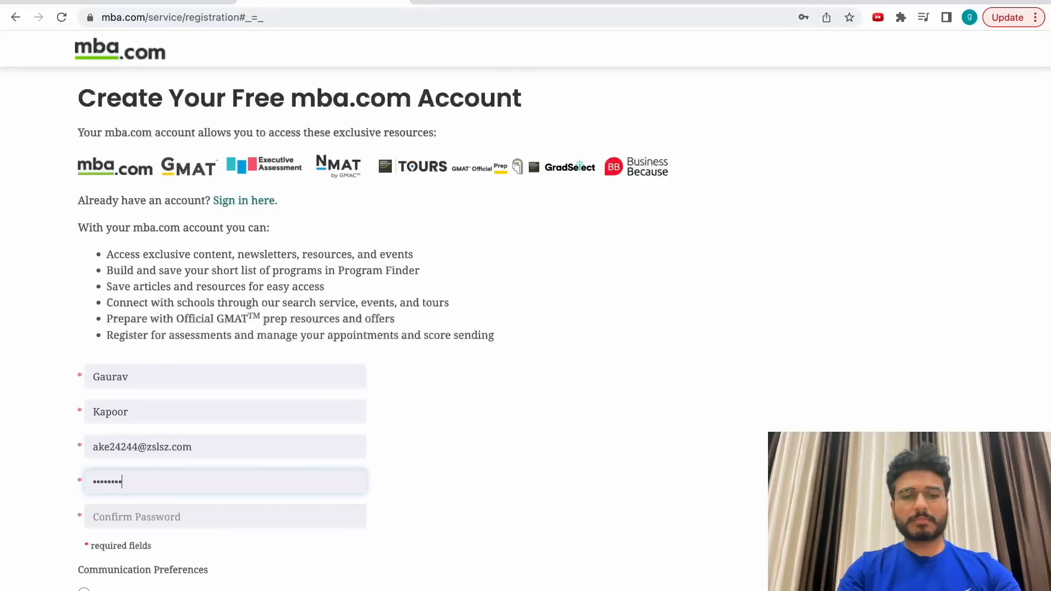
pyautogui.write('•')
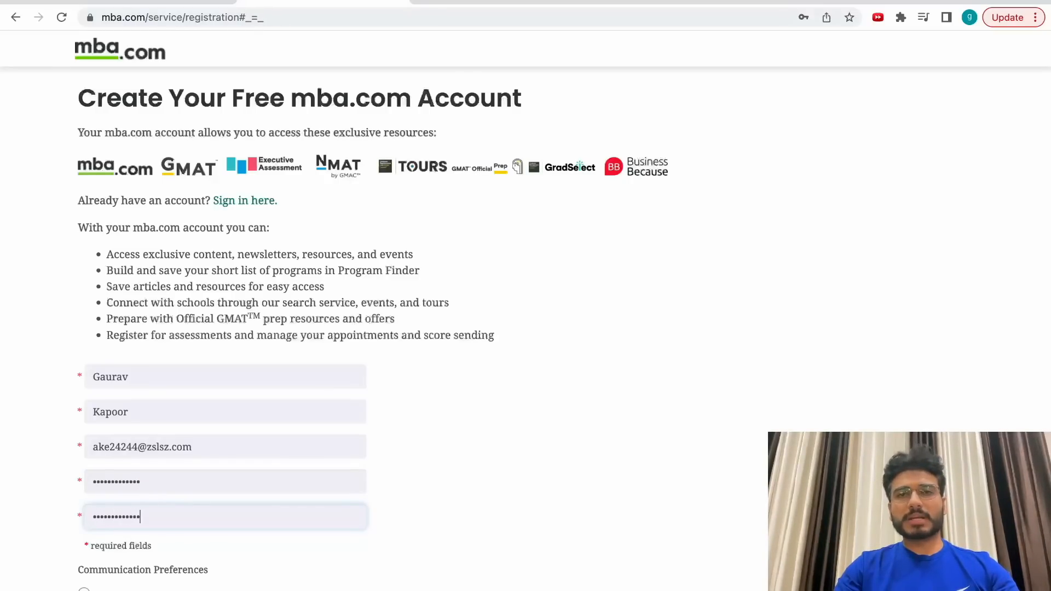
# Opt in to GMAC news and offers e-mails.
pyautogui.scroll(-5, 242, 514)
pyautogui.moveTo(92, 468); pyautogui.dragTo(369, 495)
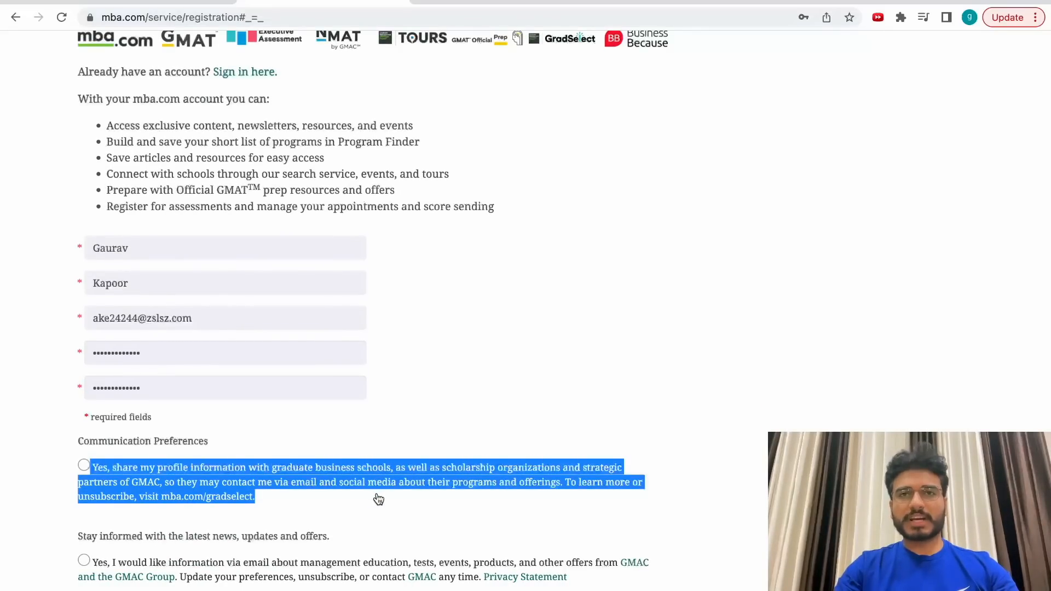
pyautogui.scroll(-3, 417, 490)
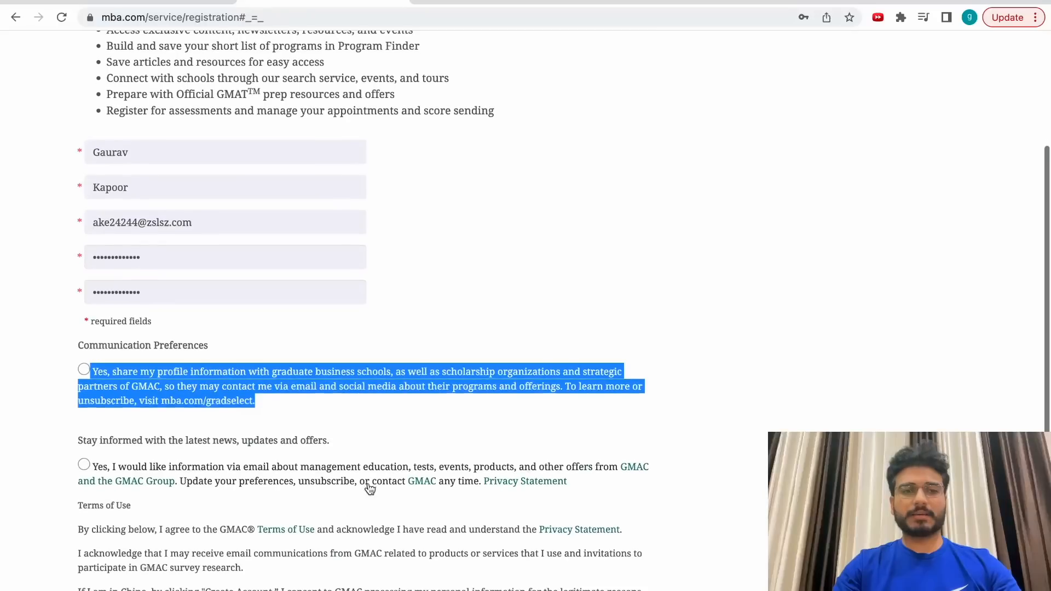
pyautogui.click(96, 469)
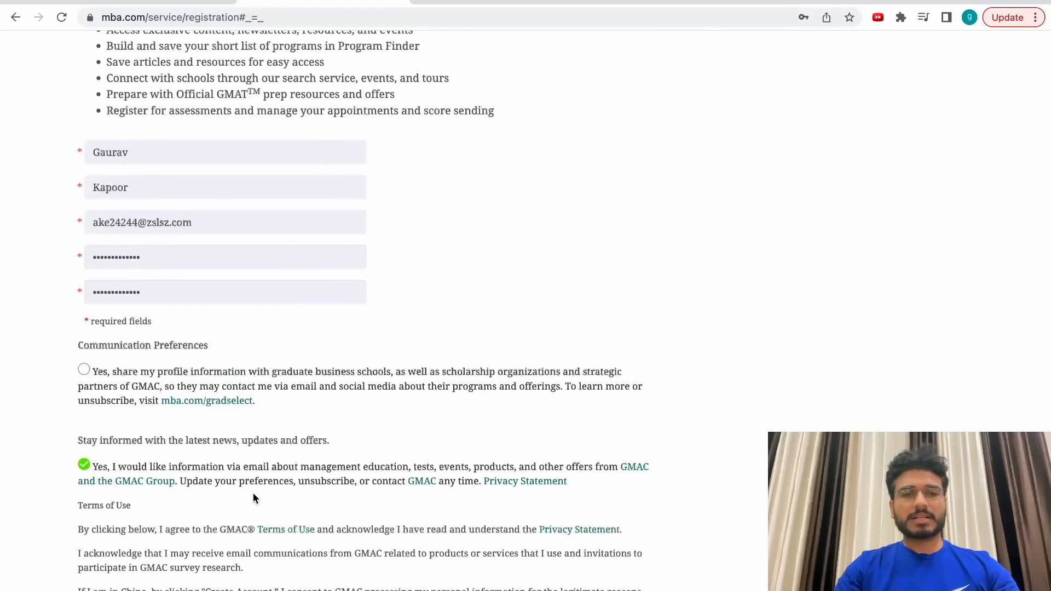
# Start the robot check and solve the bicycle image captcha.
pyautogui.scroll(-1, 430, 491)
pyautogui.scroll(-3, 430, 492)
pyautogui.click(101, 486)
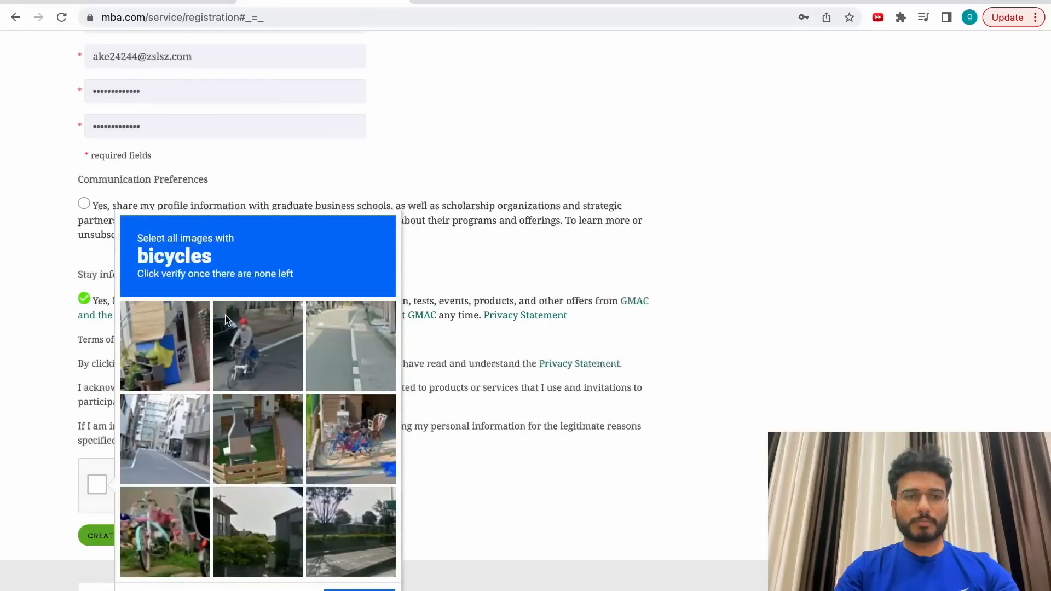
pyautogui.click(259, 346)
pyautogui.click(164, 529)
pyautogui.click(384, 434)
pyautogui.click(257, 366)
pyautogui.click(164, 530)
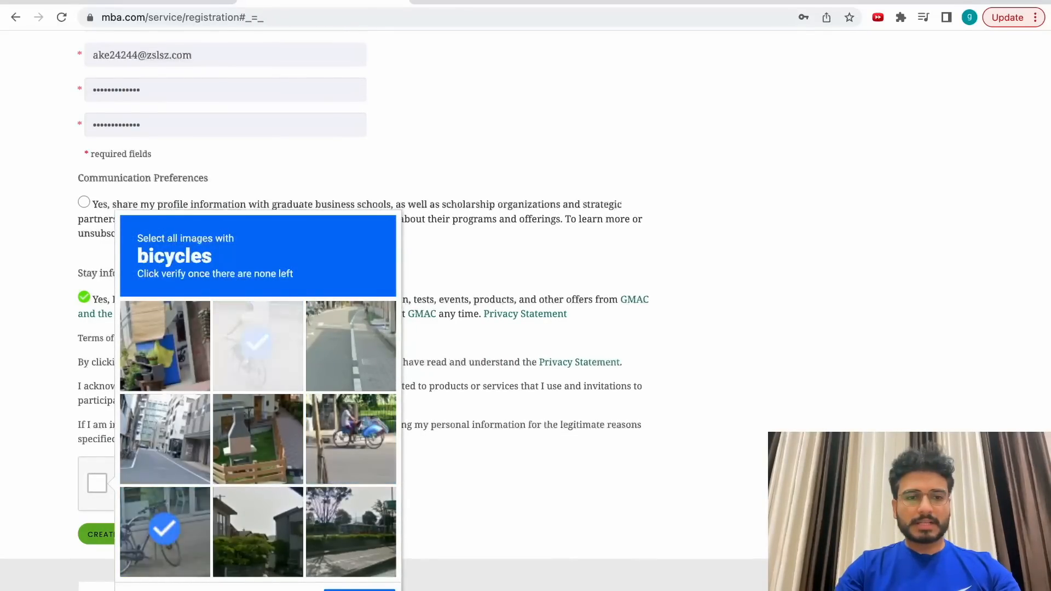
pyautogui.click(359, 589)
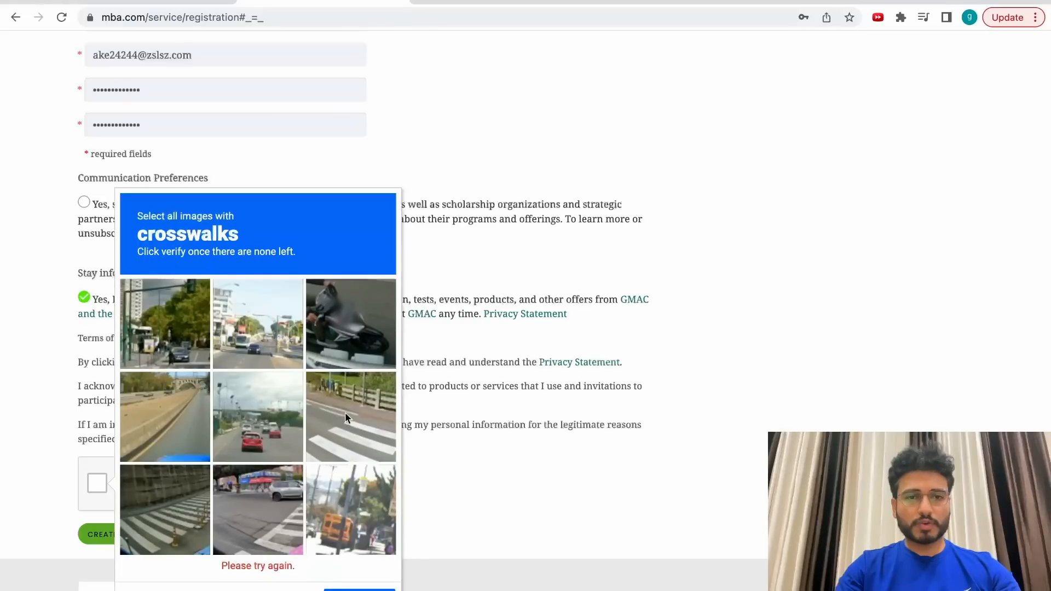
# Solve the crosswalk captcha, create the account and begin NMAT by GMAC registration.
pyautogui.click(346, 428)
pyautogui.click(164, 530)
pyautogui.click(292, 532)
pyautogui.click(340, 429)
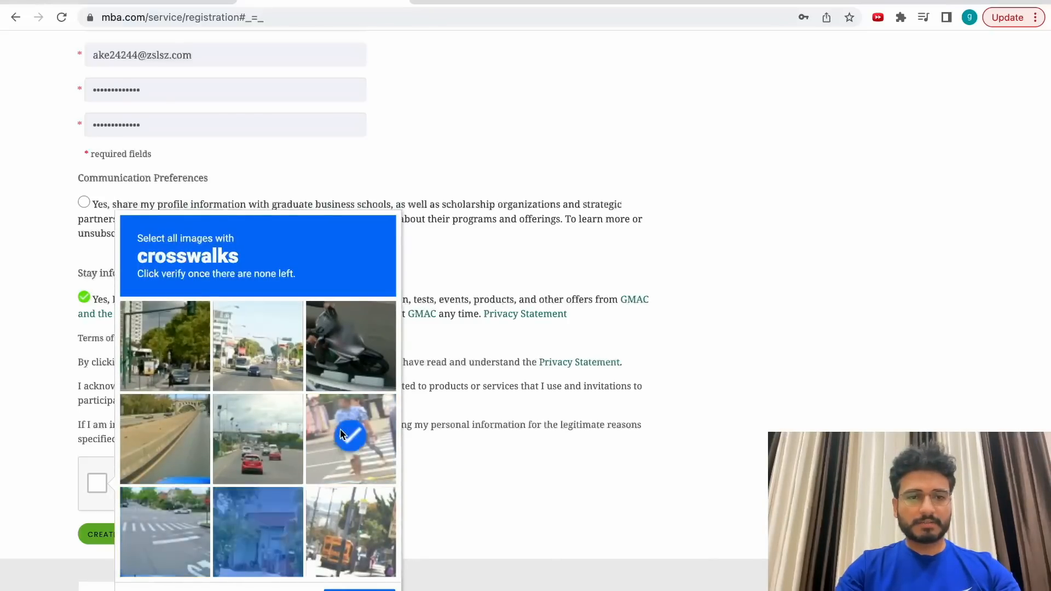
pyautogui.click(127, 532)
pyautogui.click(360, 590)
pyautogui.click(126, 534)
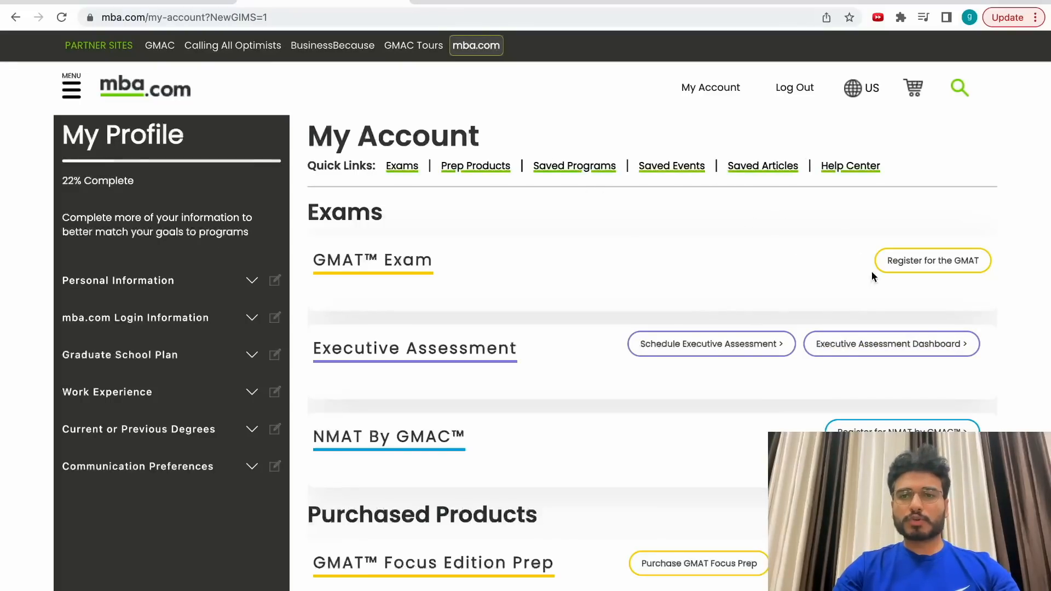
pyautogui.click(902, 430)
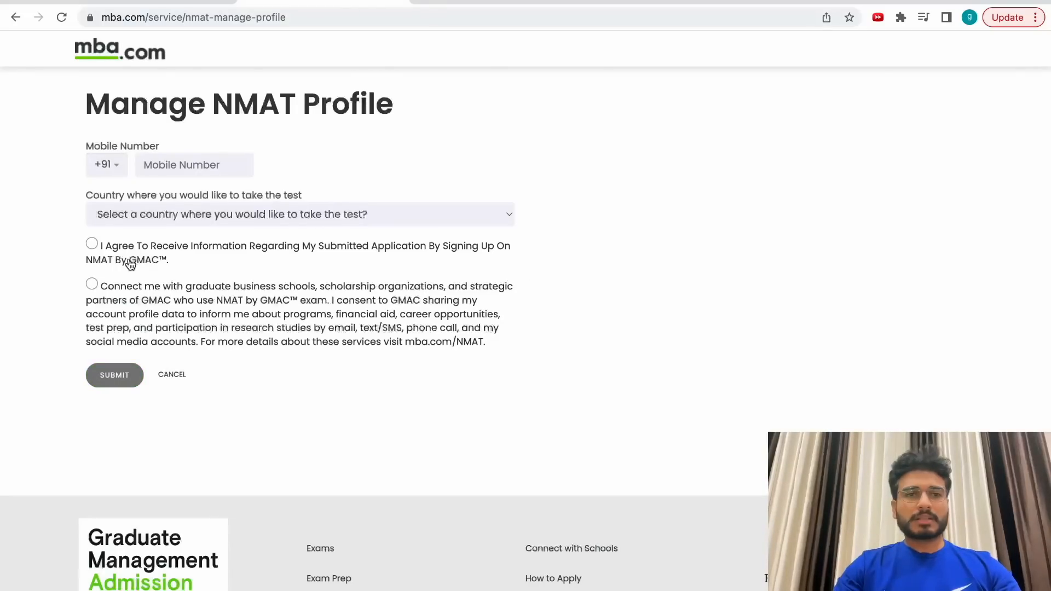
# Enter a mobile number, choose India as test country, consent to updates and submit.
pyautogui.click(173, 169)
pyautogui.write('1212121212')
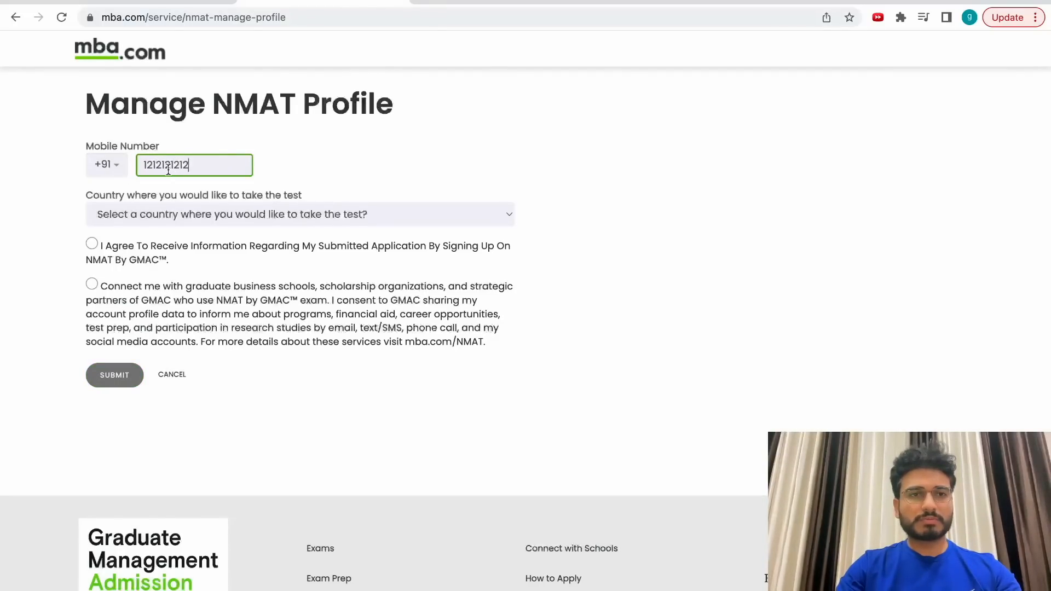
pyautogui.click(186, 215)
pyautogui.click(176, 227)
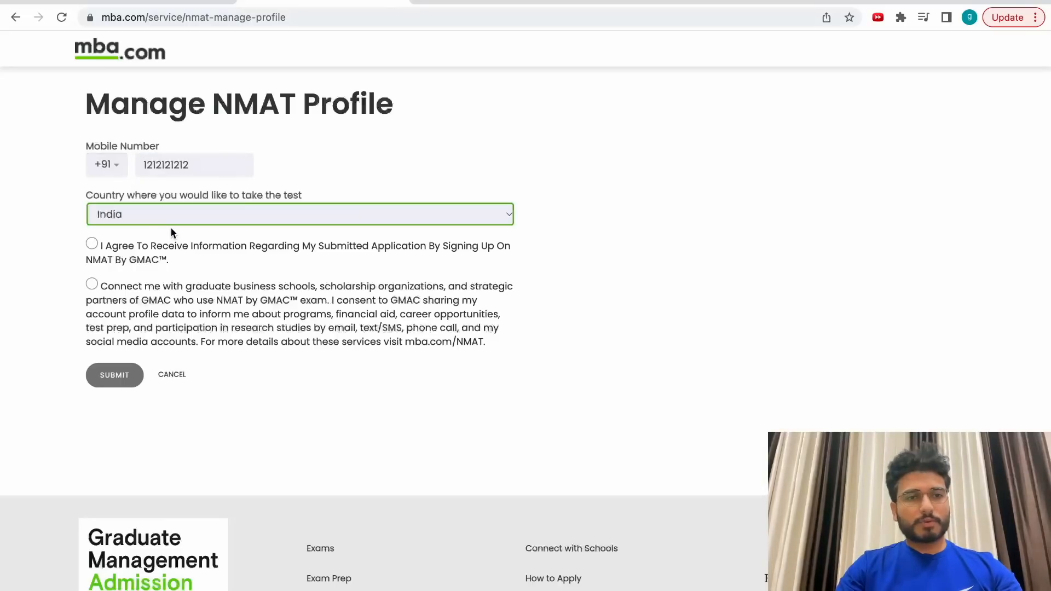
pyautogui.click(93, 243)
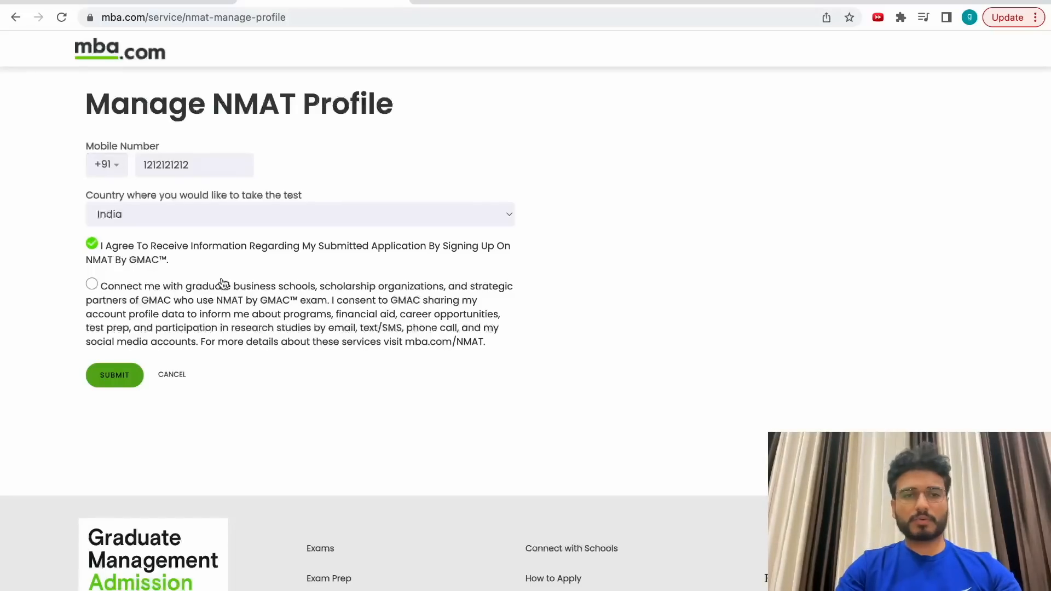
pyautogui.click(110, 375)
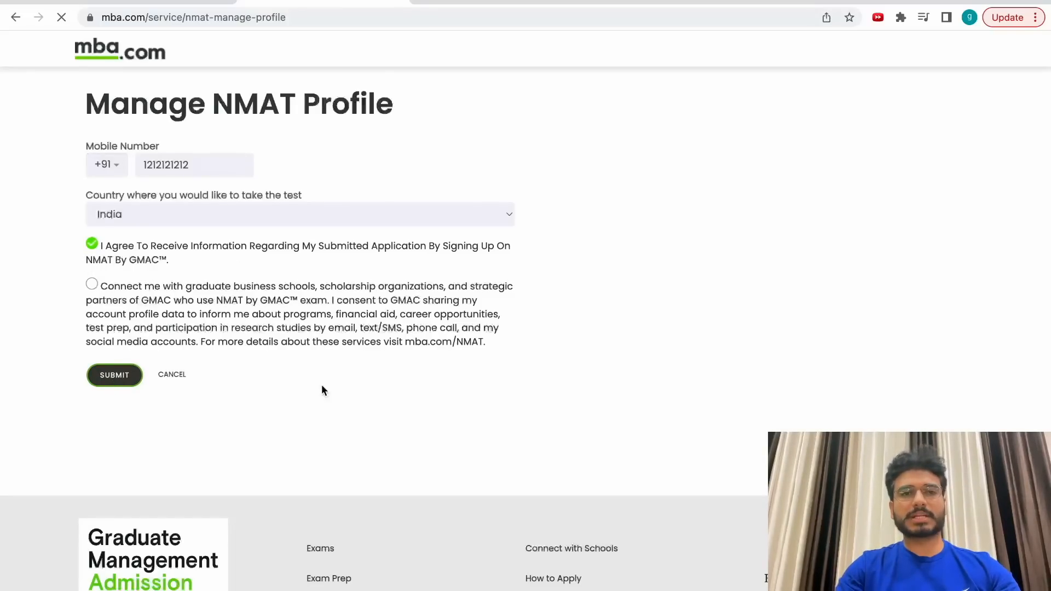
# Replace the rejected mobile number with a different one and resubmit the profile.
pyautogui.doubleClick(228, 197)
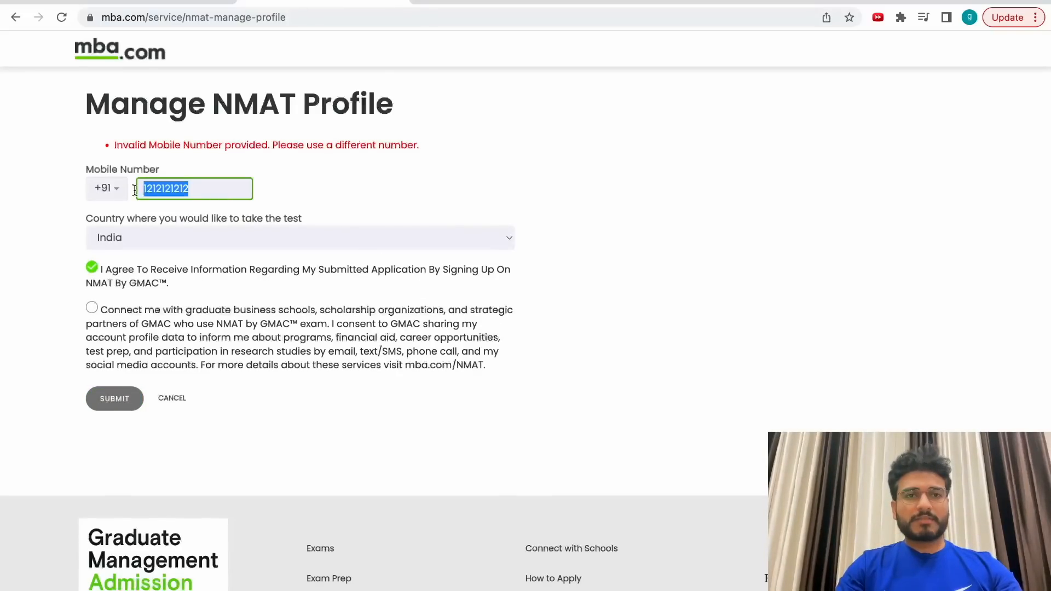
pyautogui.write('7009212')
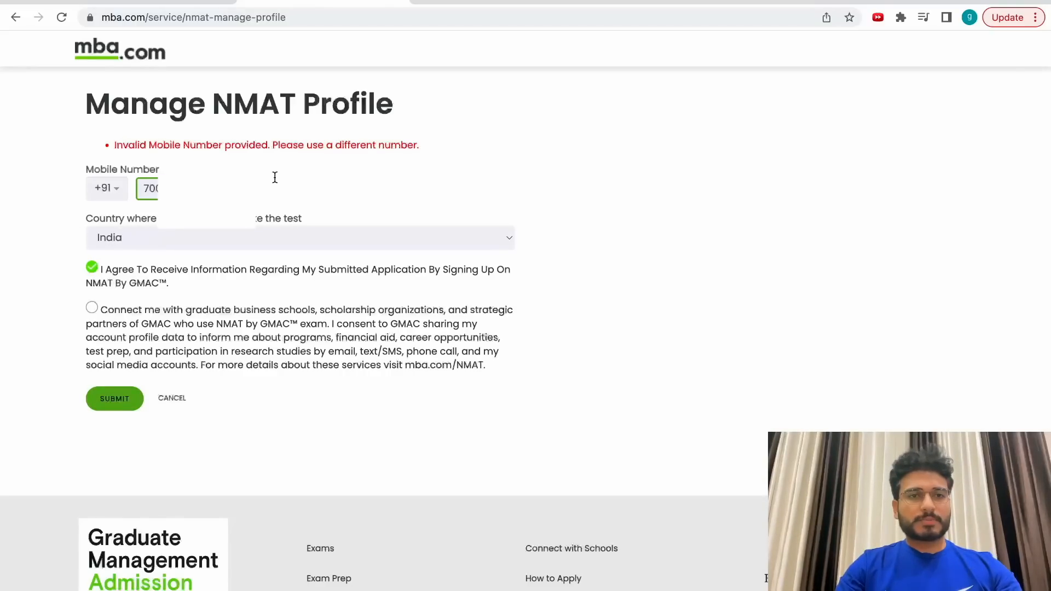
pyautogui.click(116, 399)
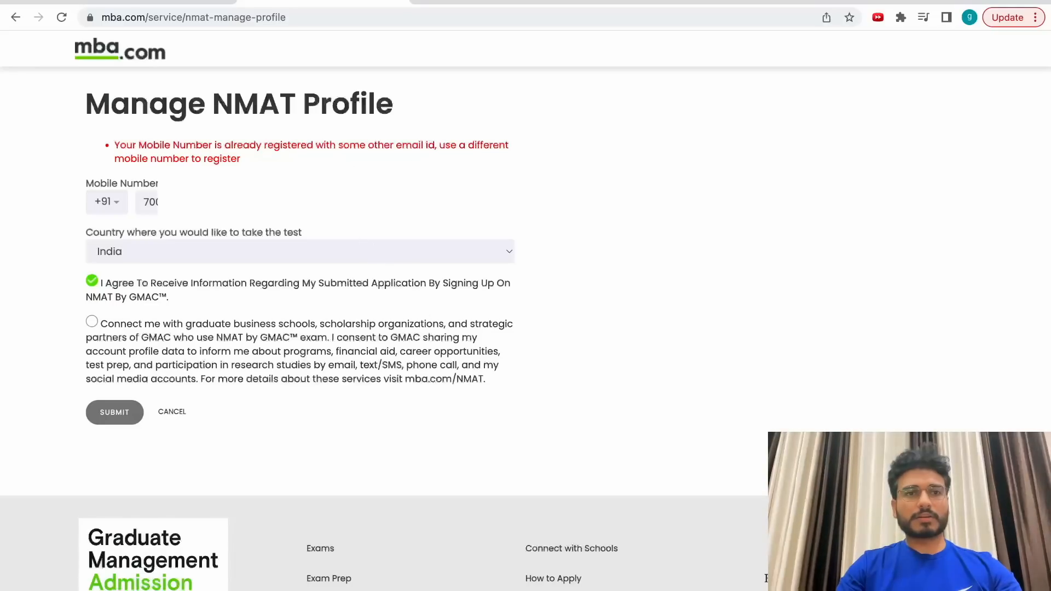
pyautogui.moveTo(211, 204); pyautogui.dragTo(126, 211)
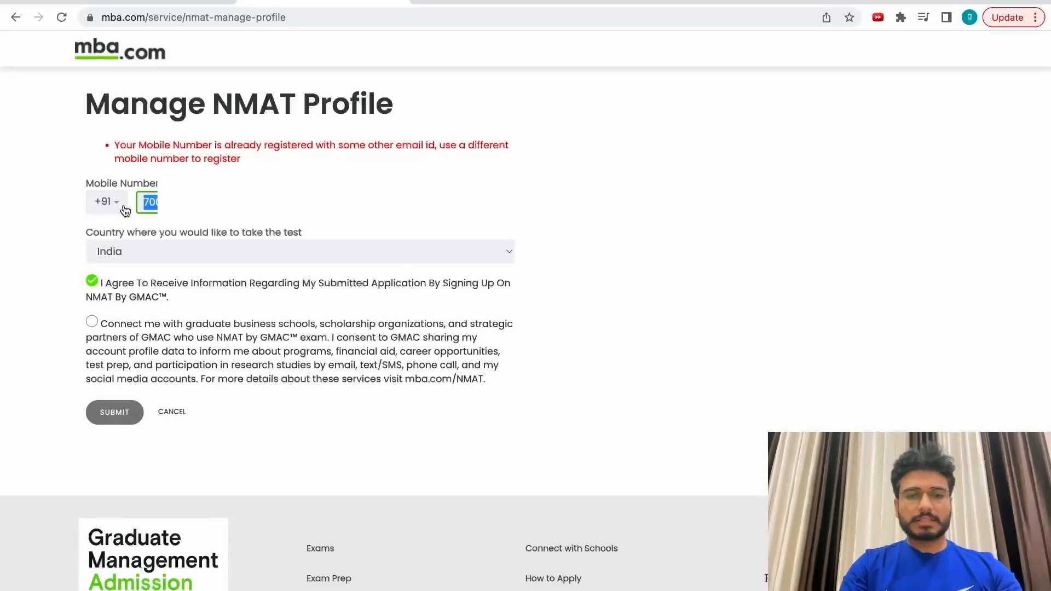
pyautogui.press('Right')
pyautogui.press('BackSpace')
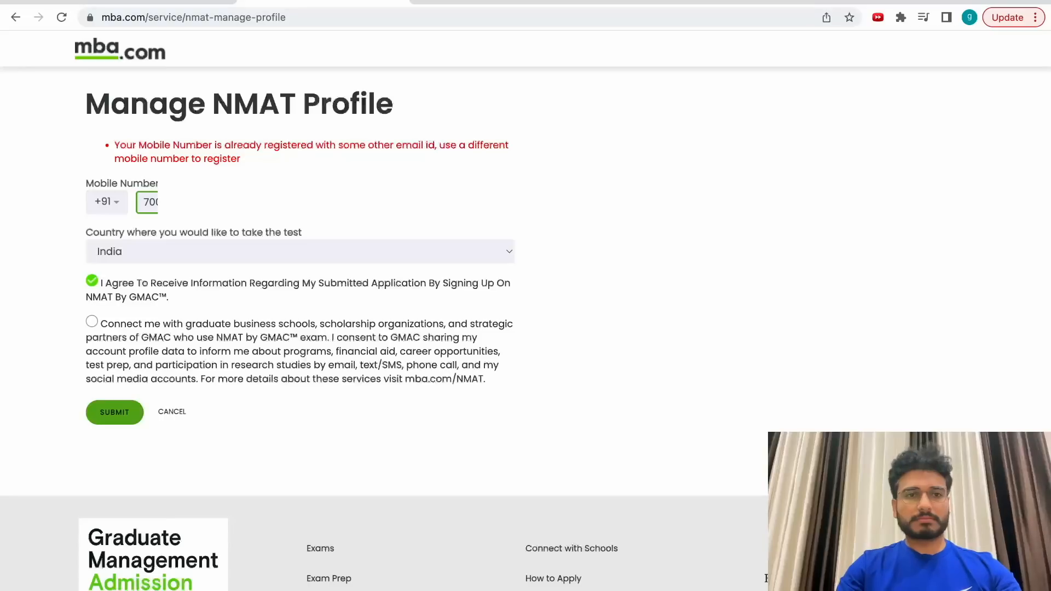
pyautogui.click(115, 413)
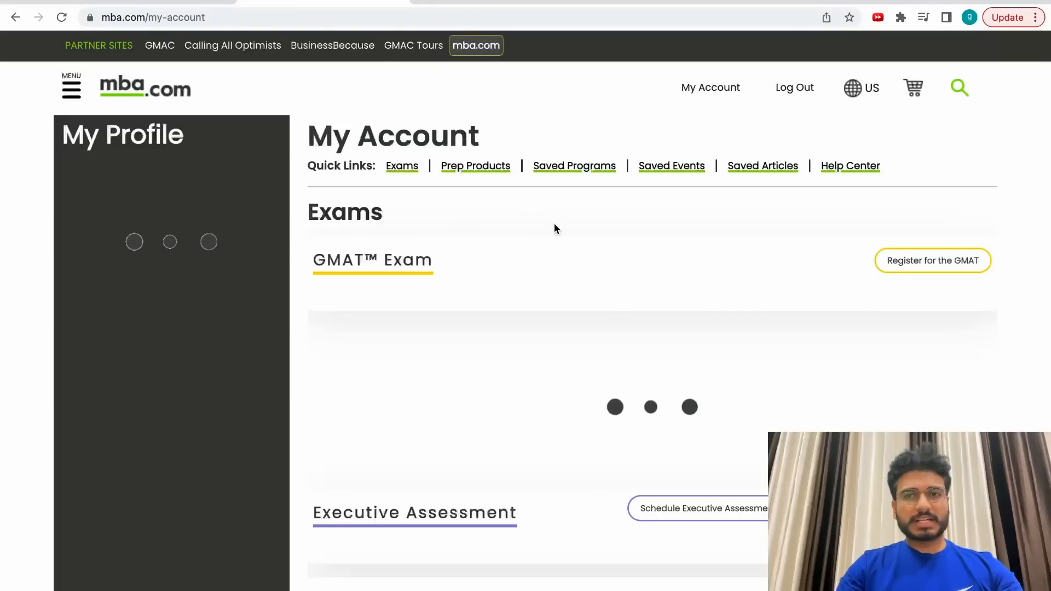
# Refresh the 10 Minute Mail inbox to check for the NMAT verification e-mail.
pyautogui.scroll(-5, 585, 300)
pyautogui.scroll(5, 585, 301)
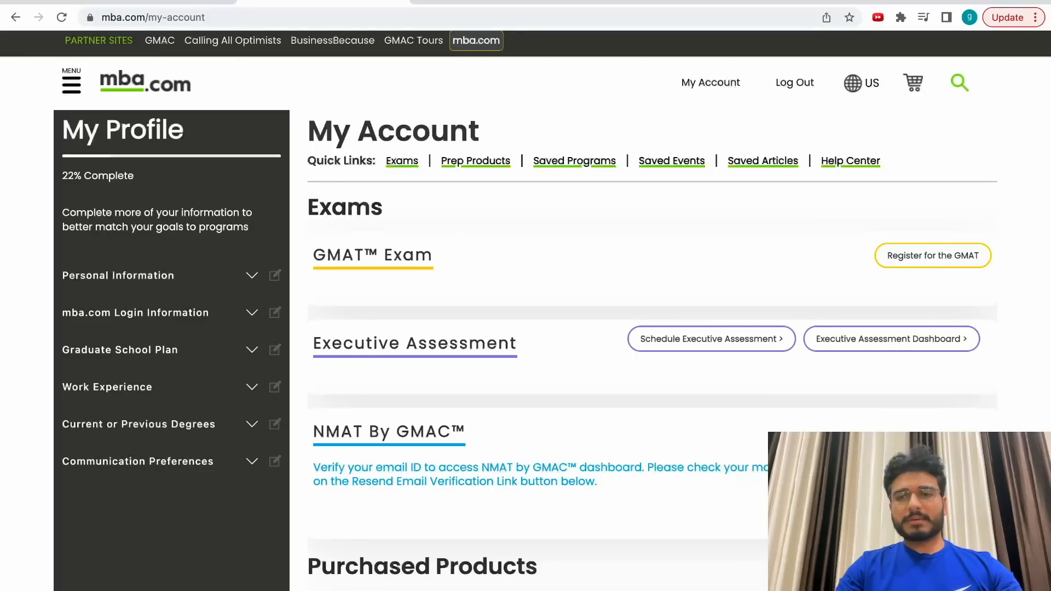
pyautogui.click(184, 5)
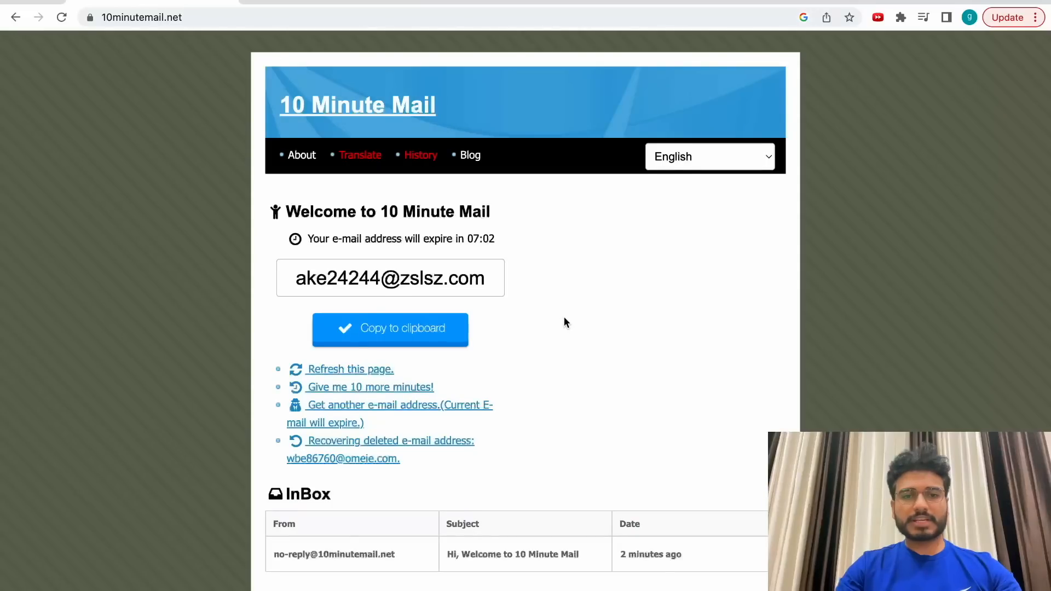
pyautogui.scroll(-4, 564, 322)
pyautogui.scroll(4, 403, 251)
pyautogui.click(351, 370)
pyautogui.scroll(-1, 569, 365)
pyautogui.scroll(-2, 569, 362)
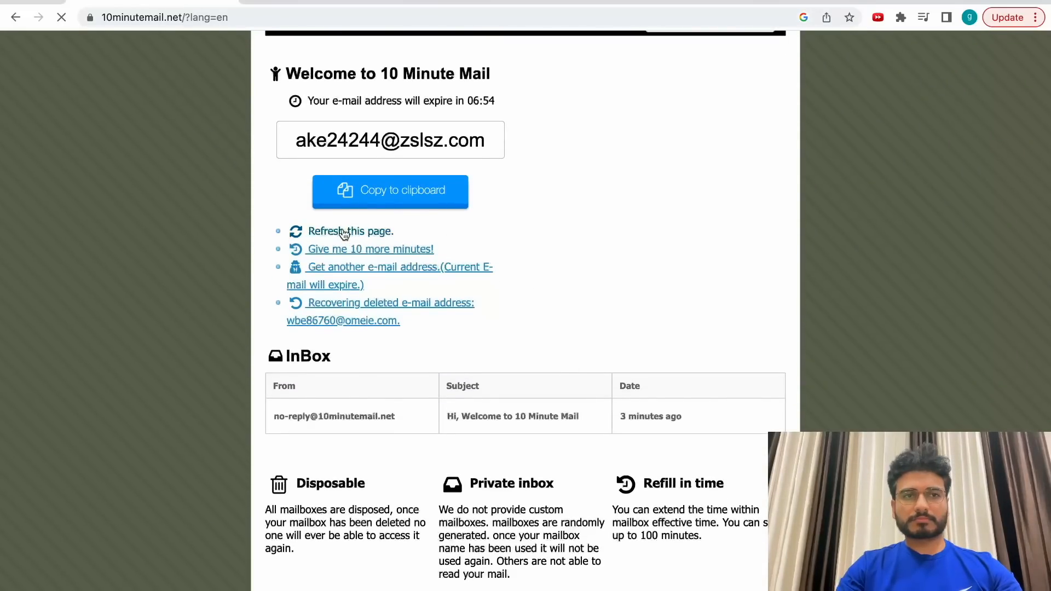
pyautogui.scroll(3, 345, 234)
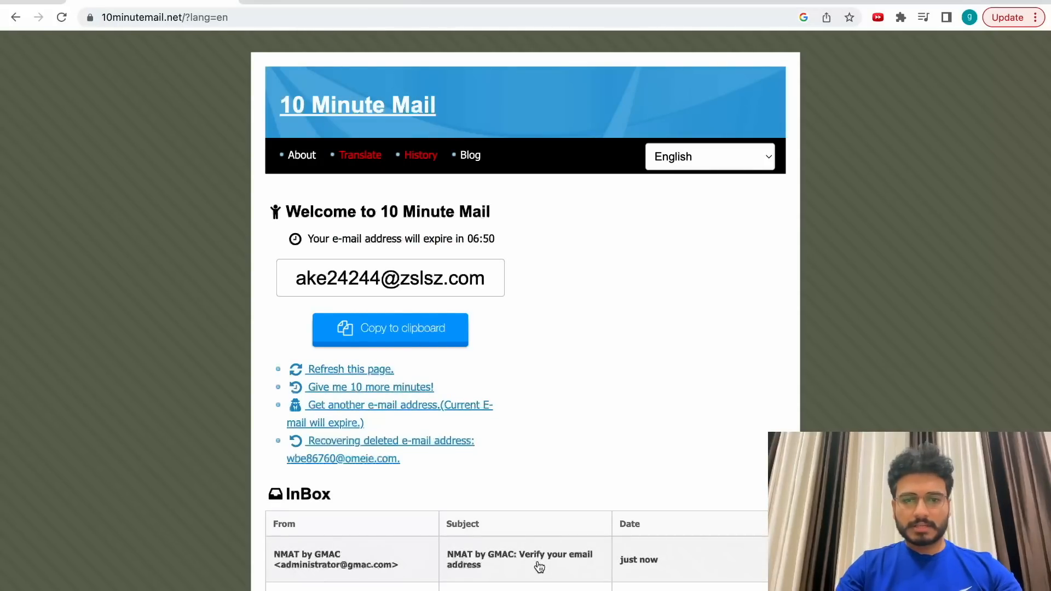
# Open the NMAT by GMAC e-mail and follow its verification link.
pyautogui.click(539, 566)
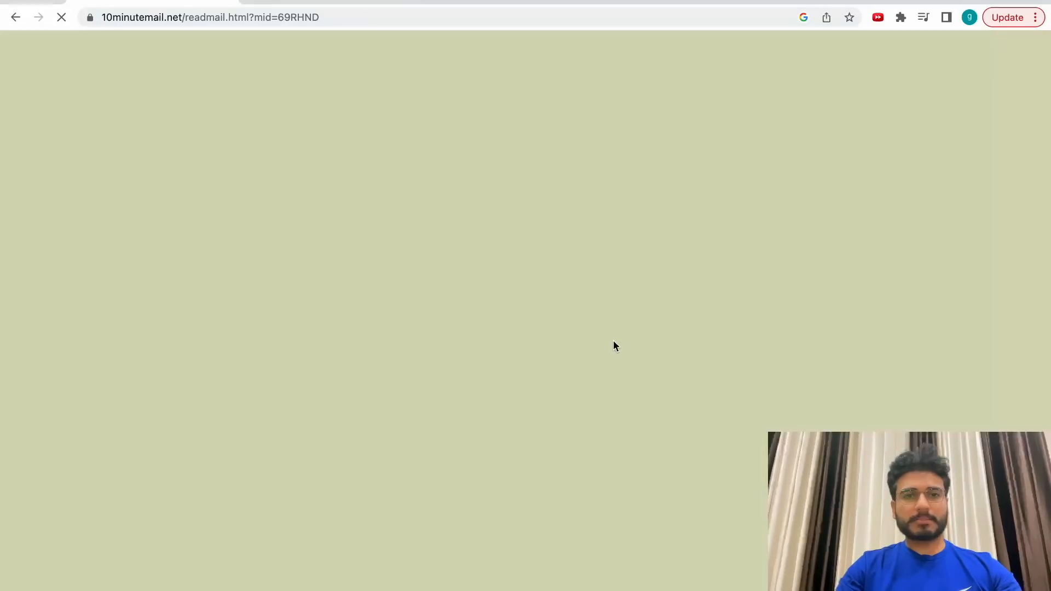
pyautogui.scroll(-13, 629, 356)
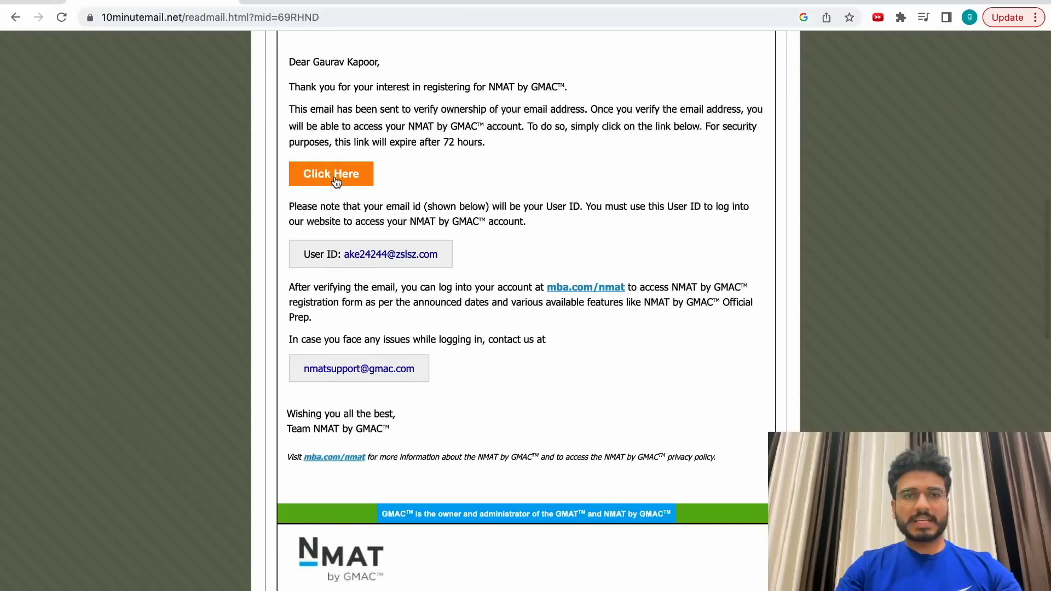
pyautogui.click(332, 174)
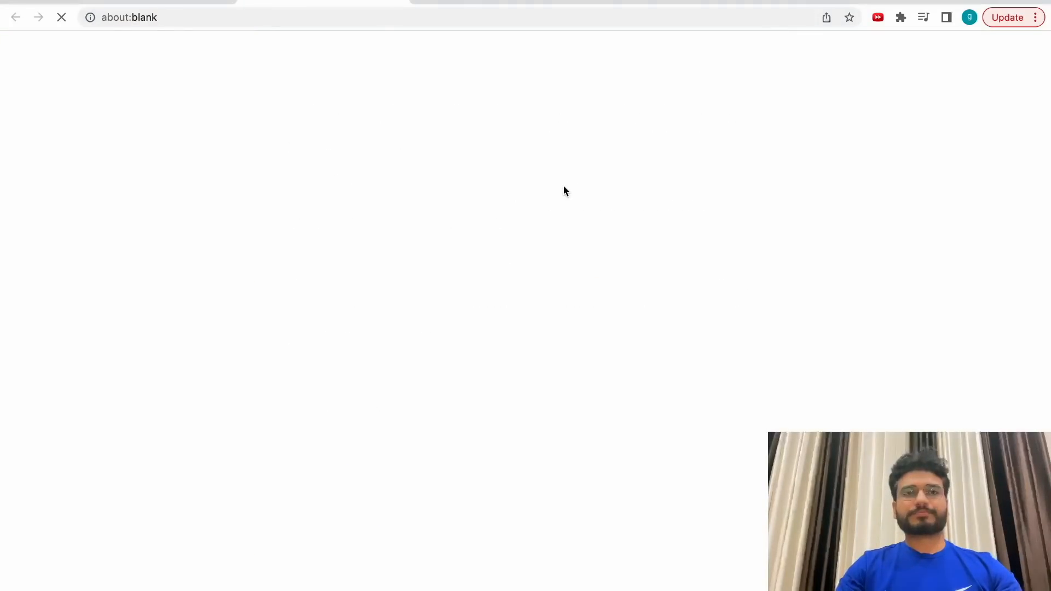
pyautogui.moveTo(133, 151); pyautogui.dragTo(596, 155)
# Select the User ID address in the e-mail and return to mba.com.
pyautogui.click(115, 2)
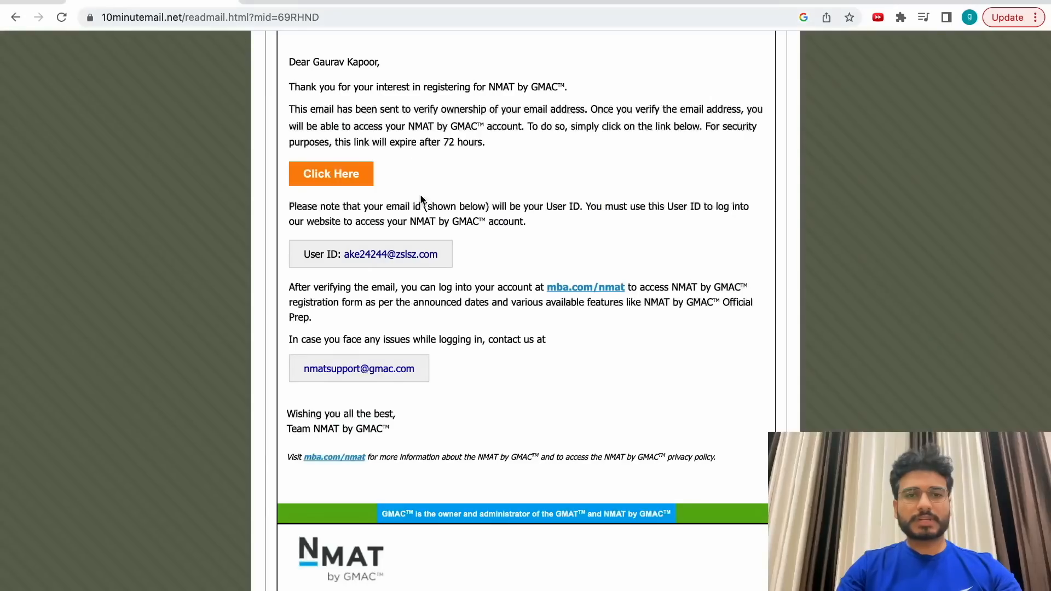
pyautogui.moveTo(414, 260); pyautogui.dragTo(346, 259)
pyautogui.press('super+c')
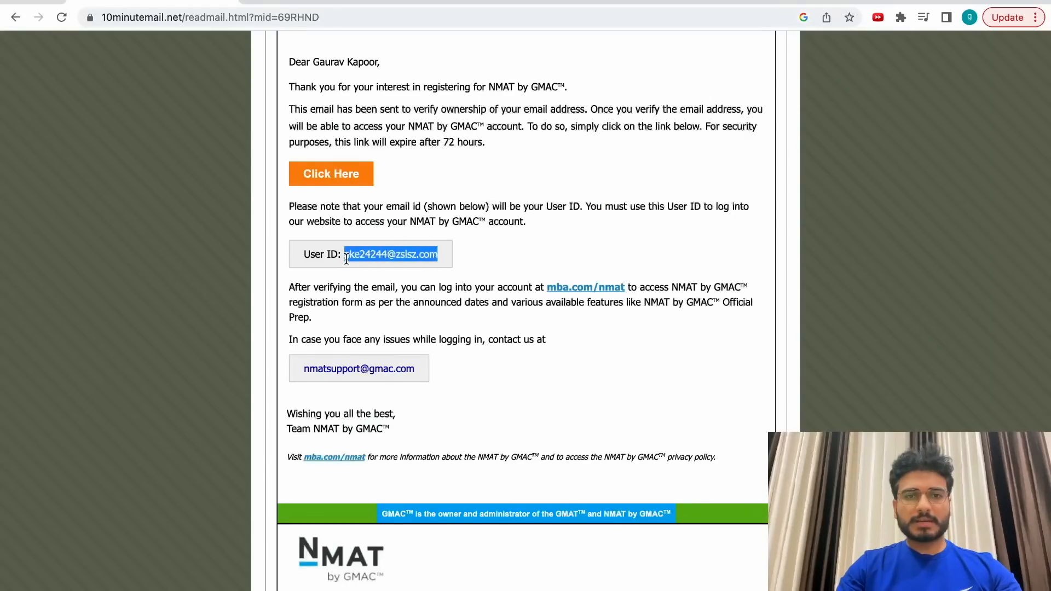
pyautogui.click(493, 2)
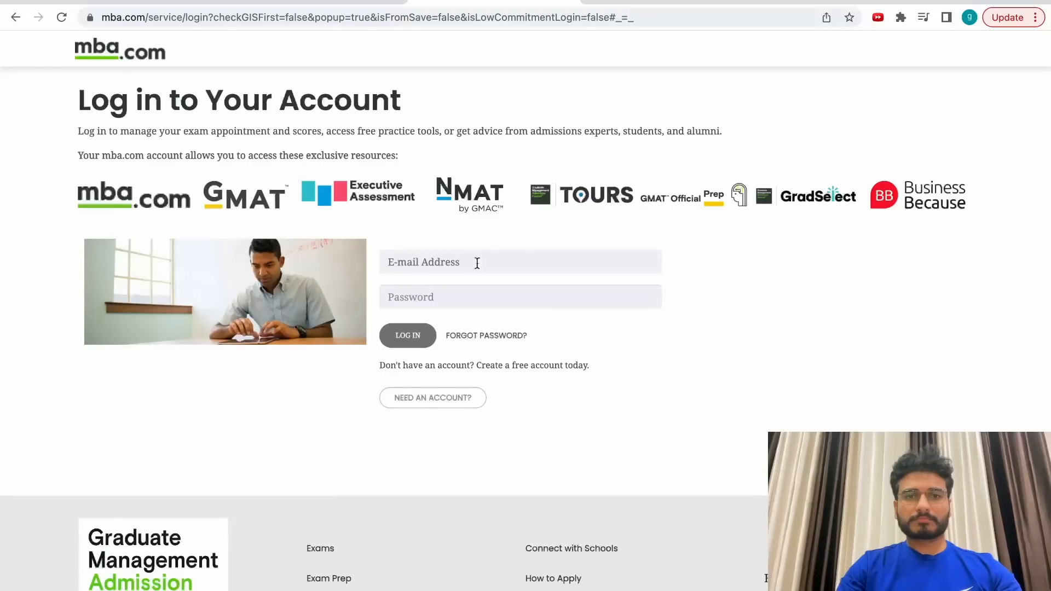
# Log in with the pasted e-mail and password and review the My Account Exams list.
pyautogui.click(477, 263)
pyautogui.press('super+v')
pyautogui.click(437, 302)
pyautogui.write('•••••••••••')
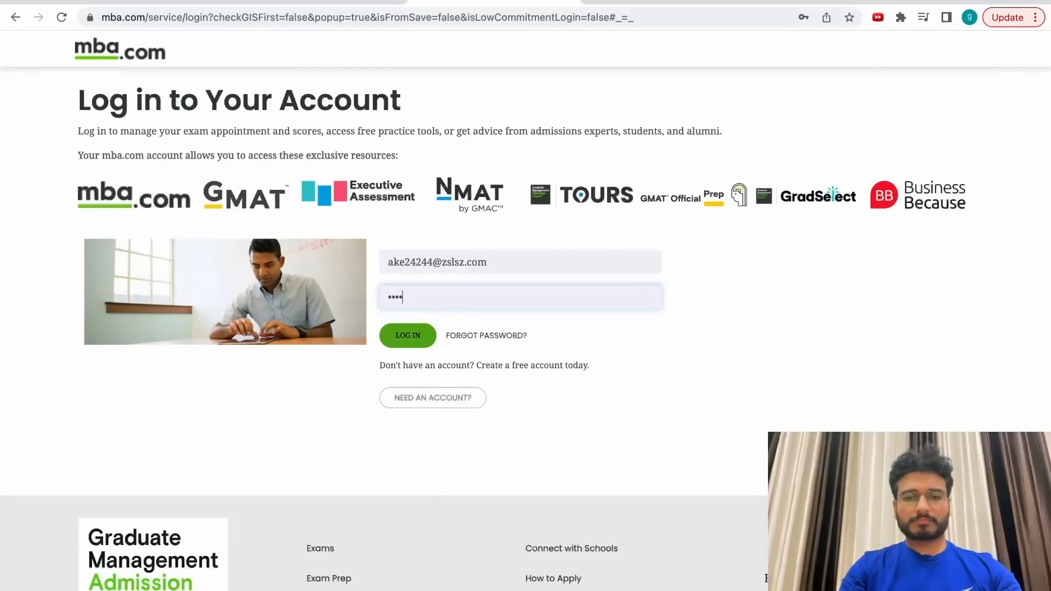
pyautogui.write('•')
pyautogui.click(405, 331)
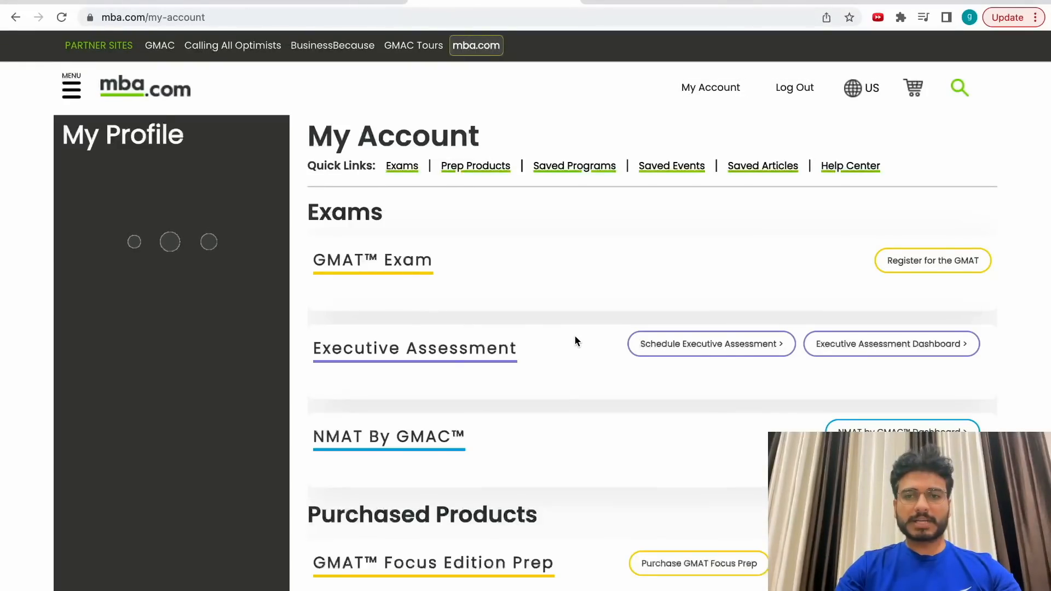
pyautogui.scroll(-2, 577, 340)
pyautogui.scroll(-1, 576, 340)
pyautogui.scroll(3, 712, 329)
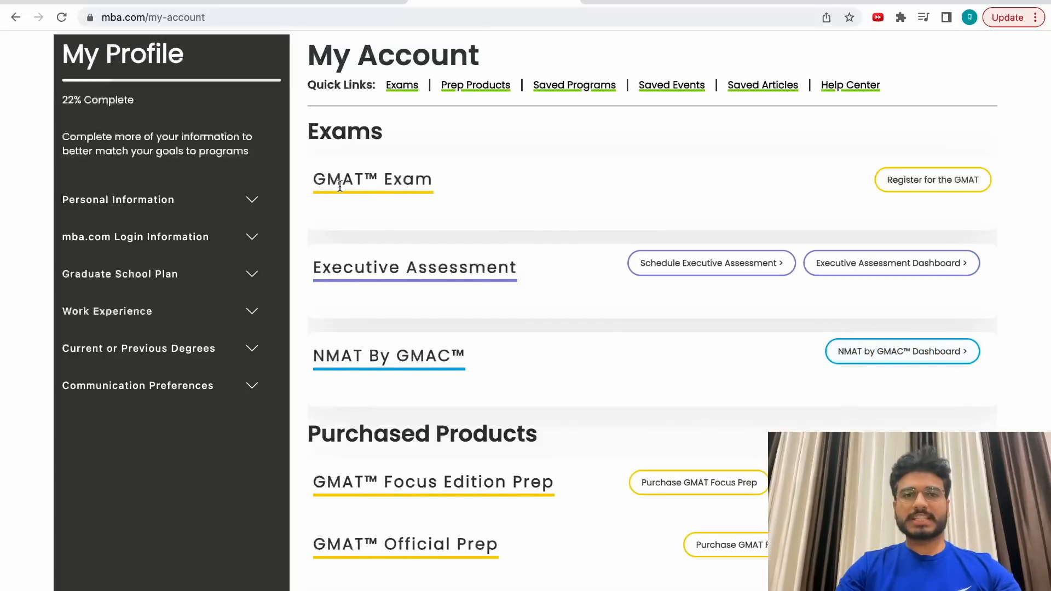
pyautogui.scroll(-2, 480, 340)
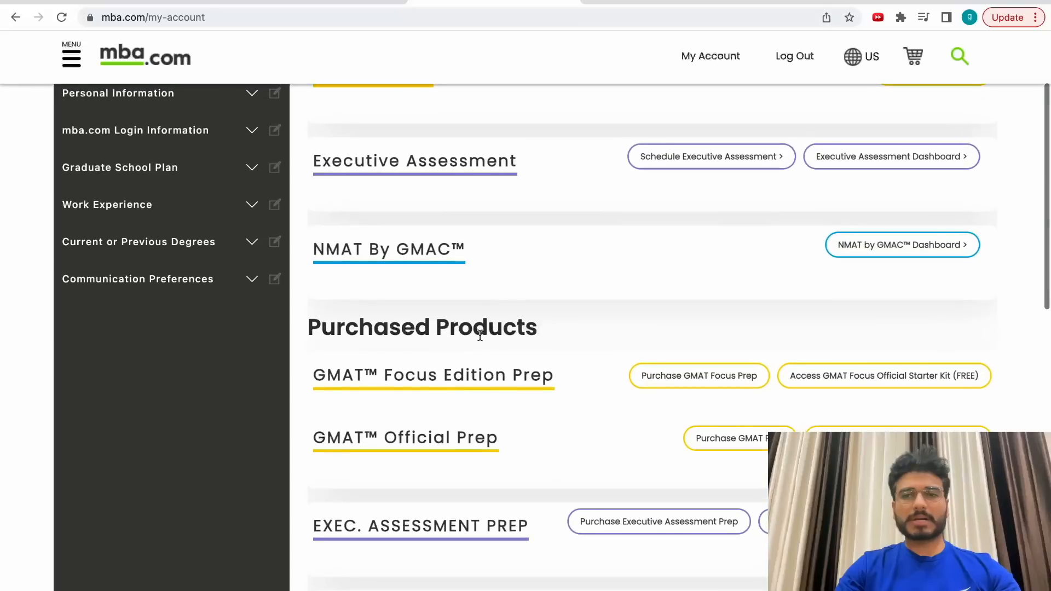
pyautogui.scroll(4, 499, 343)
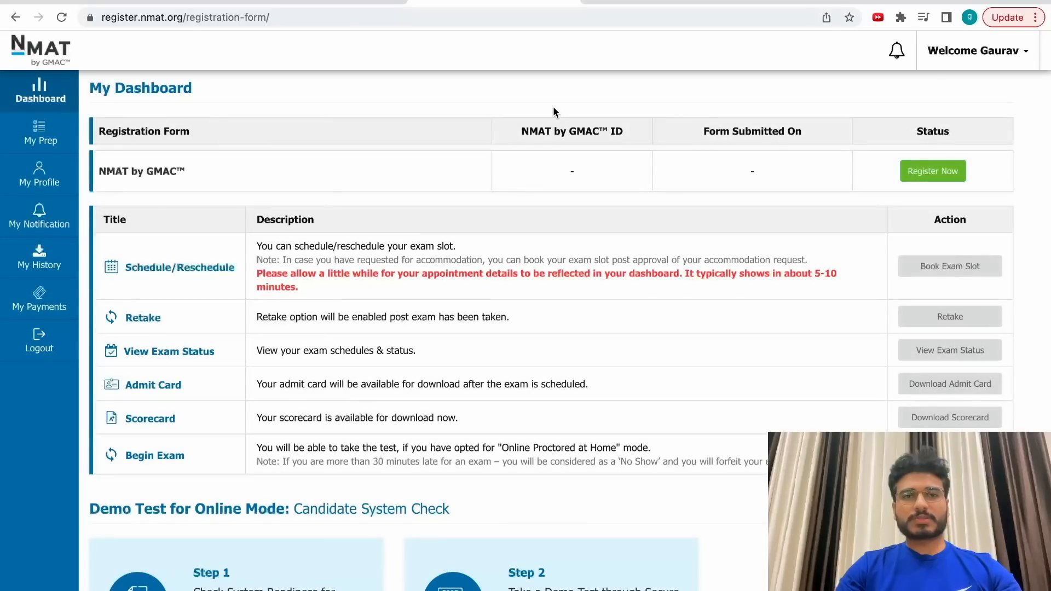
# Click Register Now in the NMAT by GMAC row of My Dashboard.
pyautogui.moveTo(124, 267); pyautogui.dragTo(539, 460)
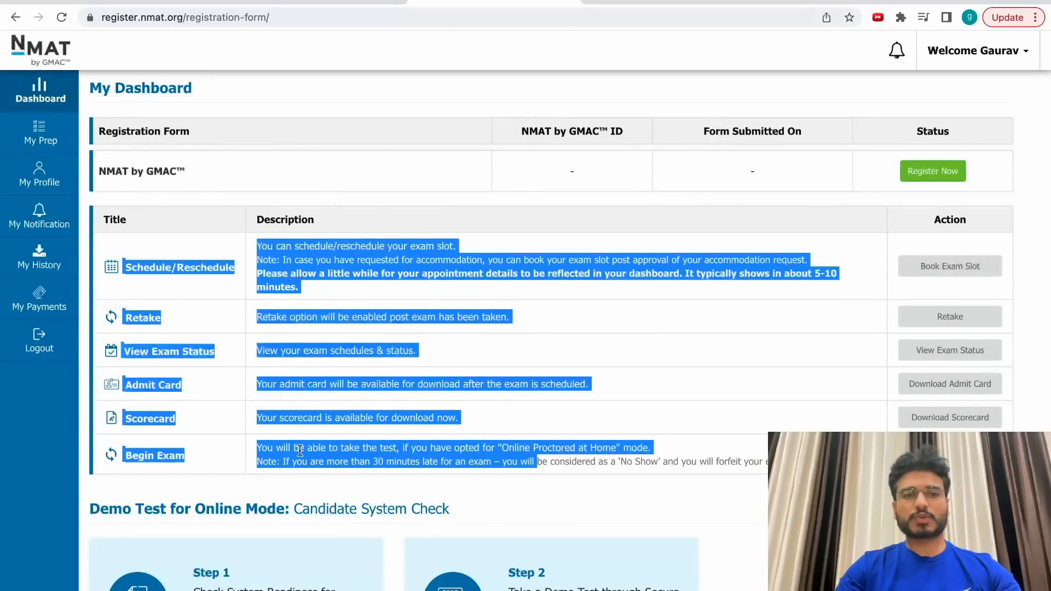
pyautogui.click(811, 174)
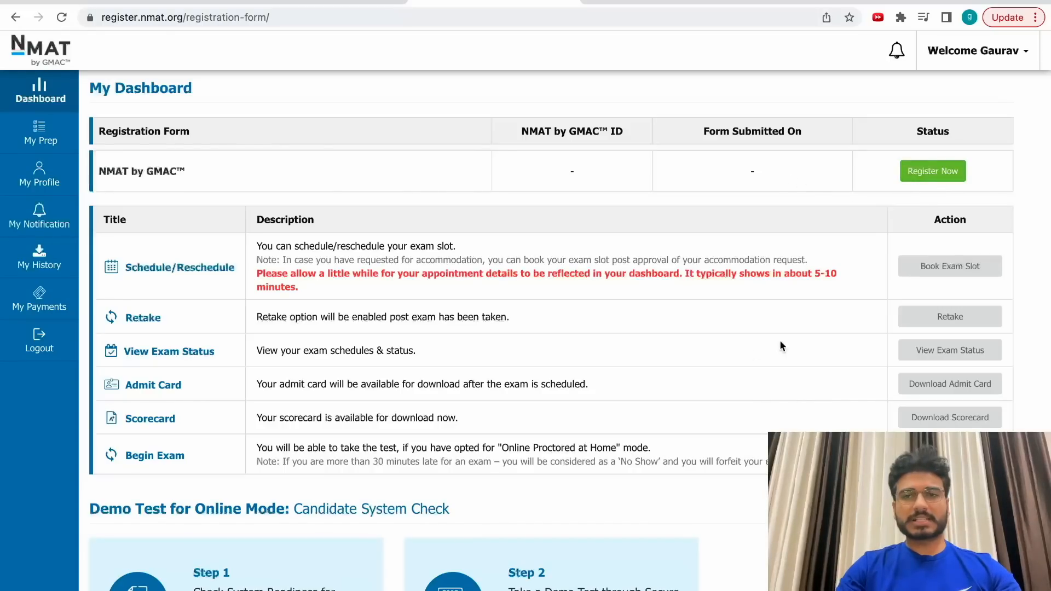
pyautogui.click(931, 172)
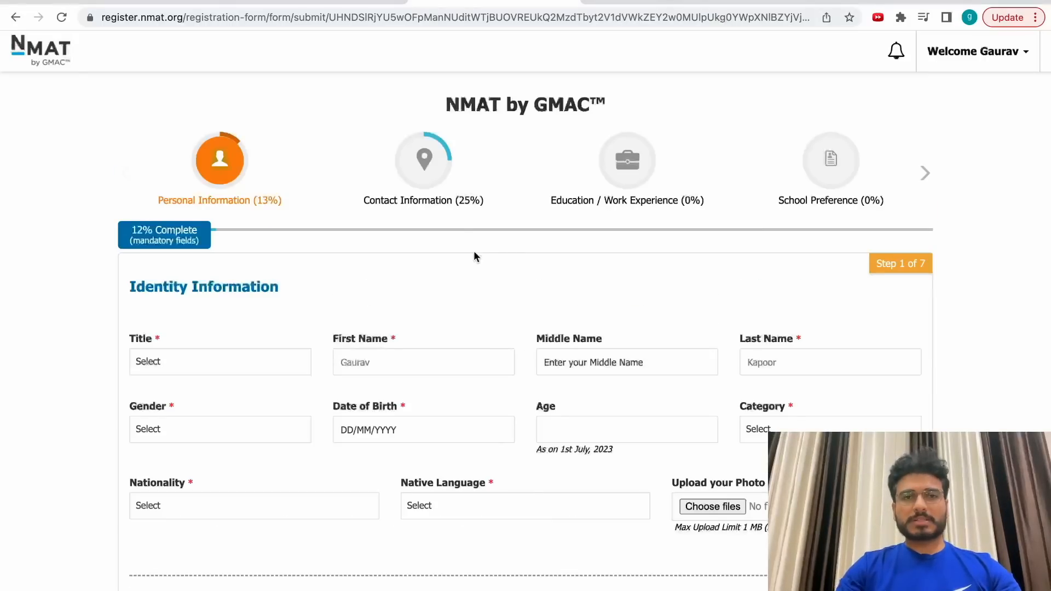
# Set title Mr, gender Male and date of birth 23/06/2004.
pyautogui.click(218, 353)
pyautogui.click(197, 423)
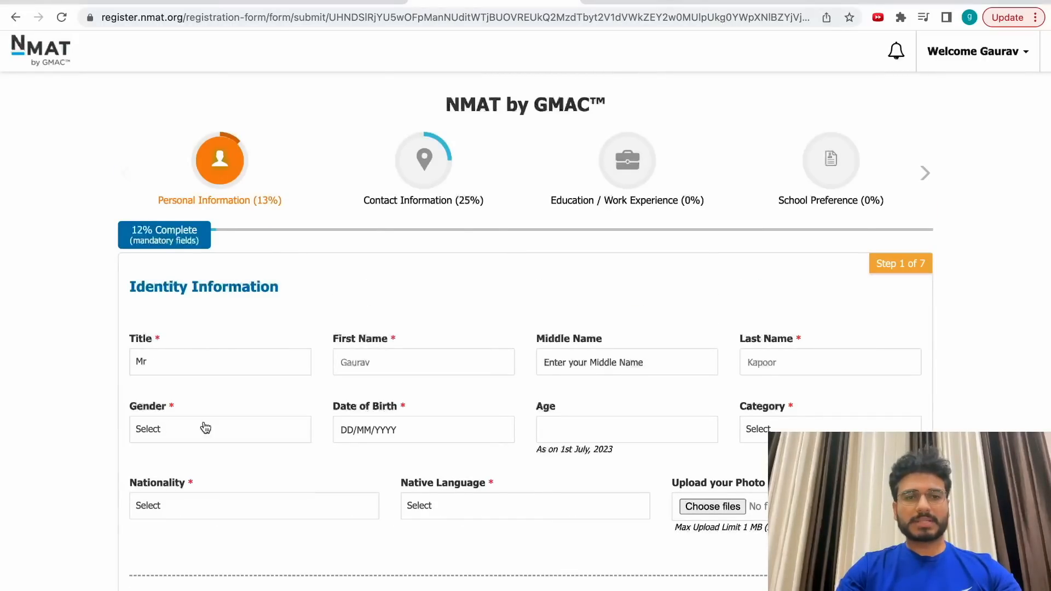
pyautogui.click(435, 361)
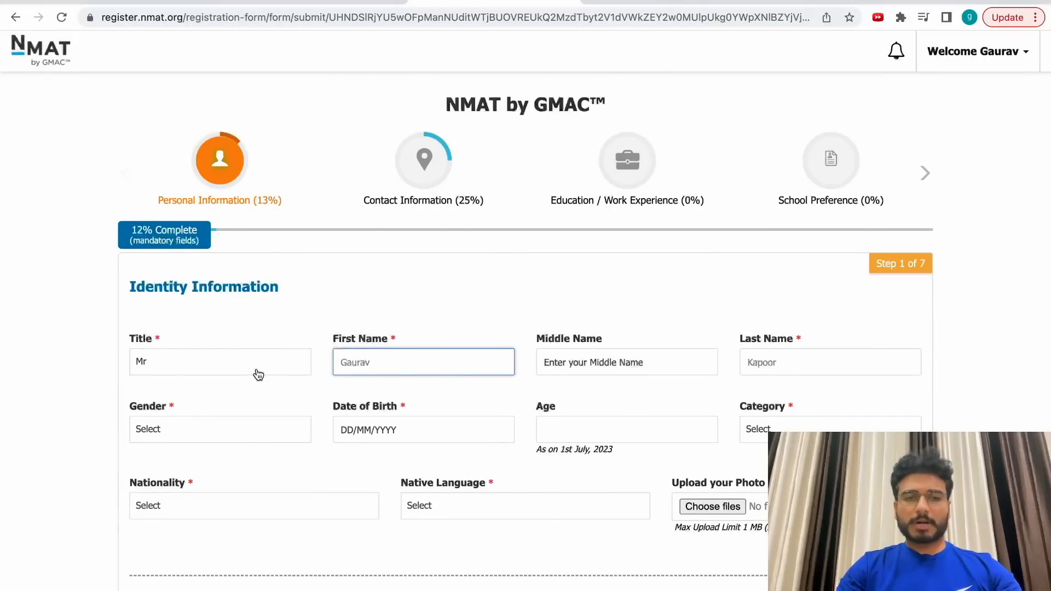
pyautogui.click(214, 427)
pyautogui.click(164, 508)
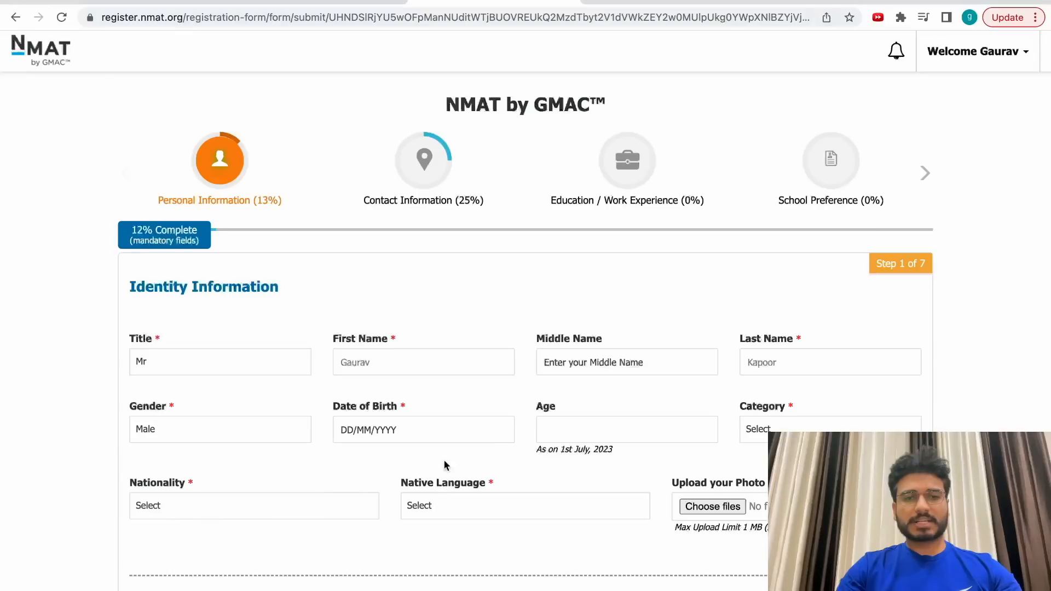
pyautogui.click(454, 435)
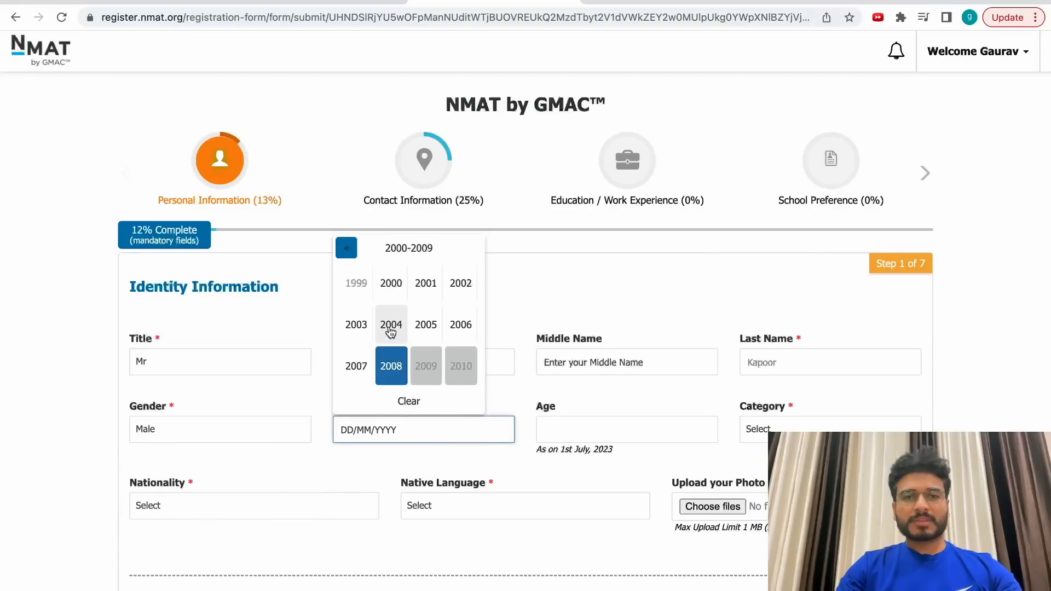
pyautogui.click(391, 325)
pyautogui.click(391, 324)
pyautogui.click(410, 355)
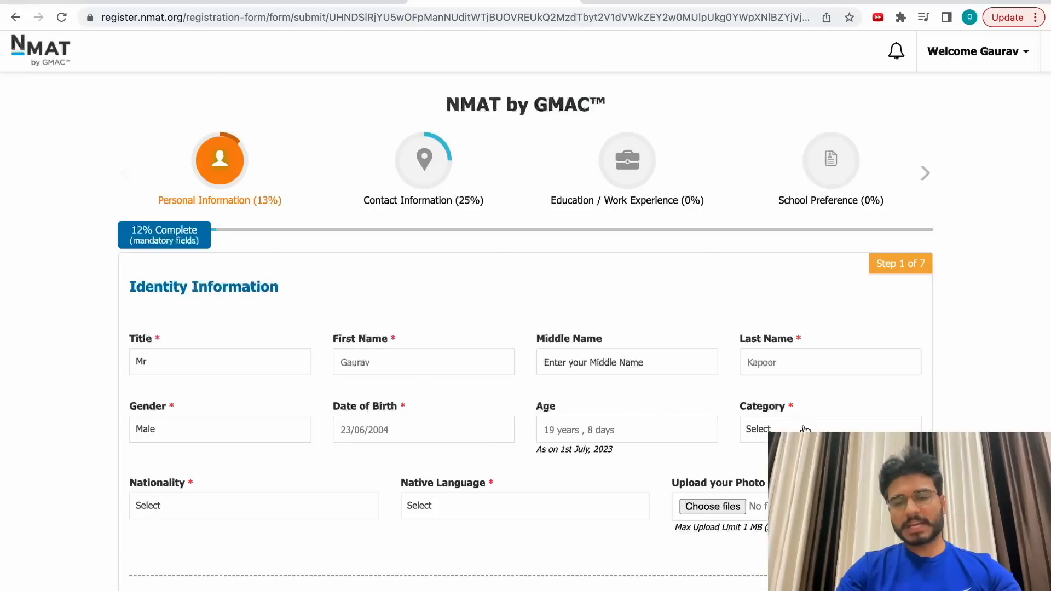
# Set category GEN (General), nationality Indian and native language Hindi.
pyautogui.click(778, 431)
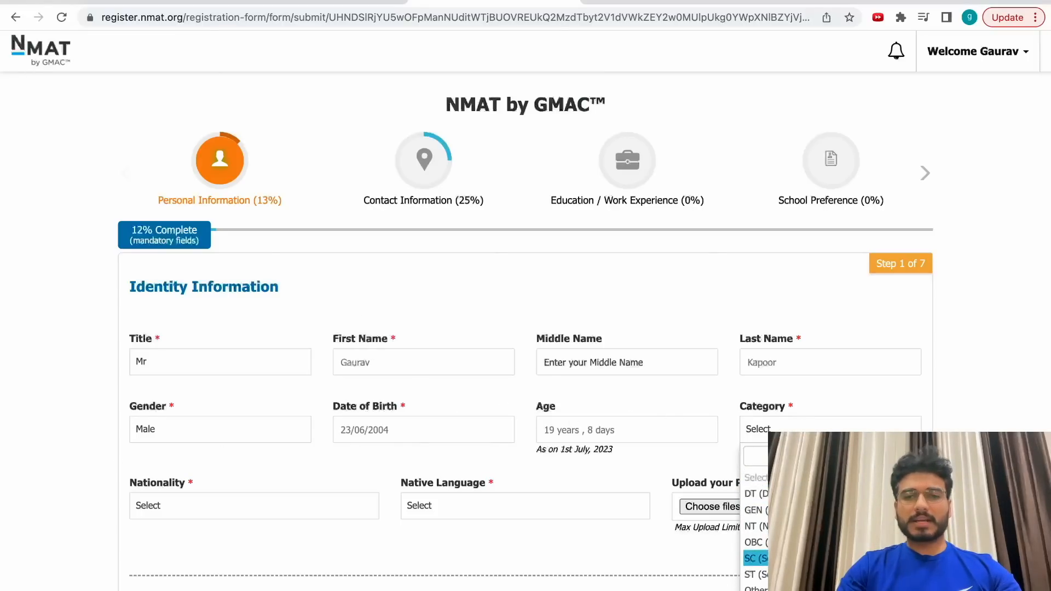
pyautogui.click(761, 510)
pyautogui.click(228, 502)
pyautogui.click(174, 570)
pyautogui.click(469, 504)
pyautogui.scroll(-5, 452, 573)
pyautogui.scroll(-3, 453, 574)
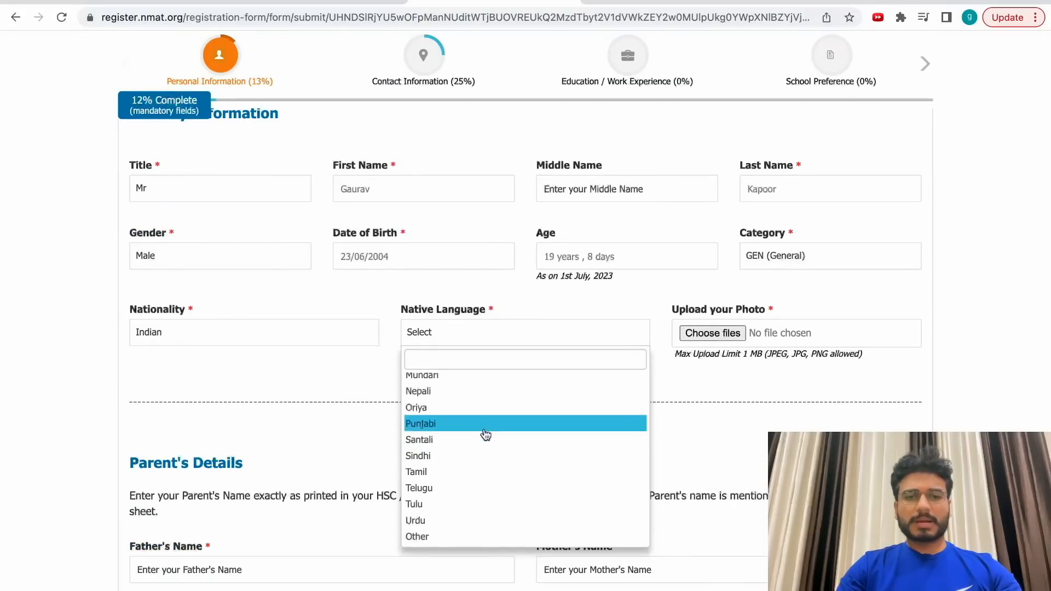
pyautogui.scroll(1, 477, 396)
pyautogui.write('e')
pyautogui.press('BackSpace')
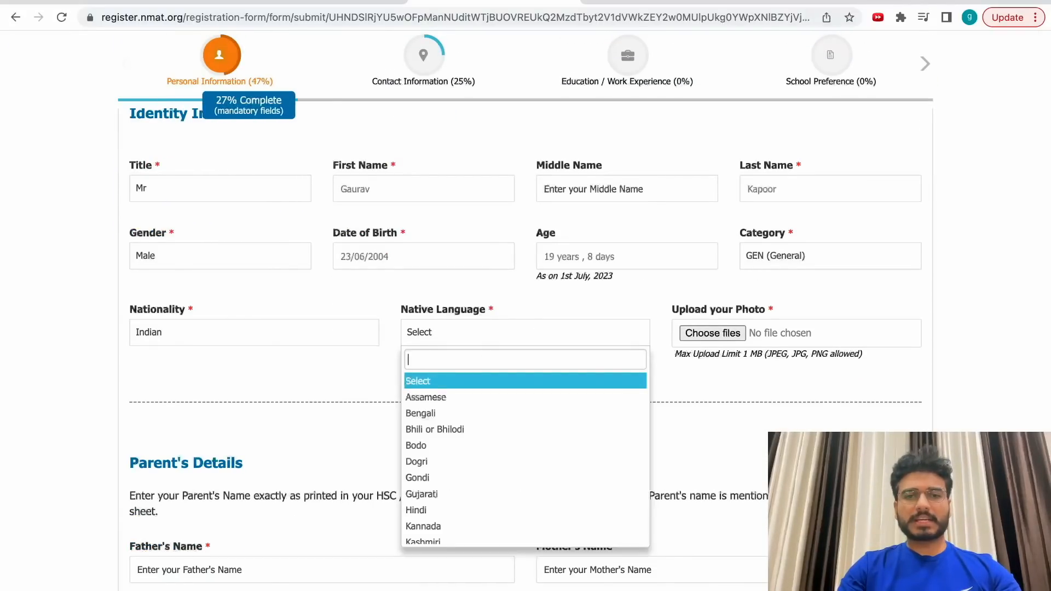
pyautogui.write('hind')
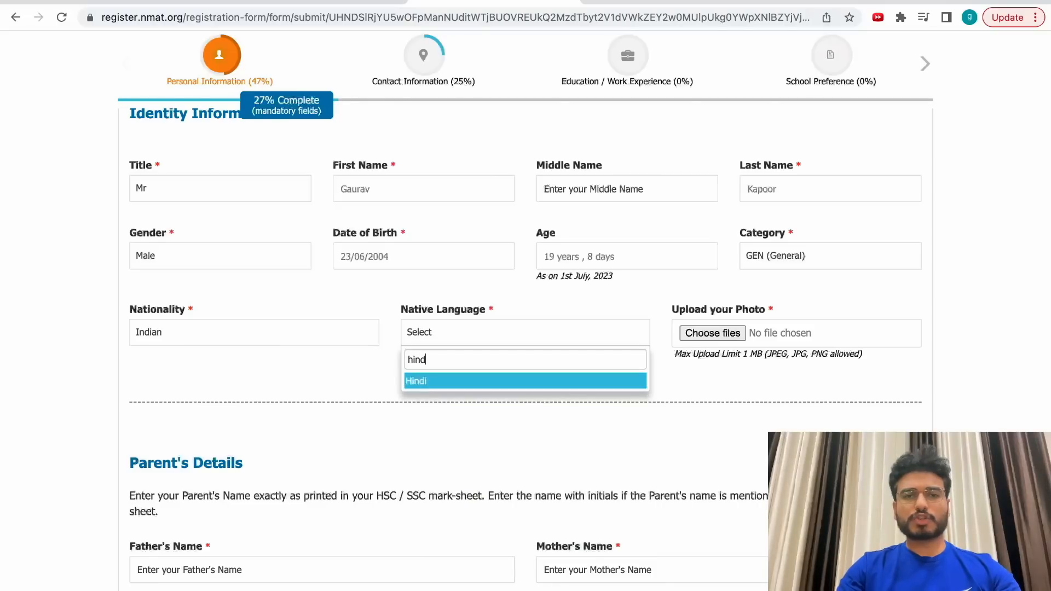
pyautogui.click(426, 381)
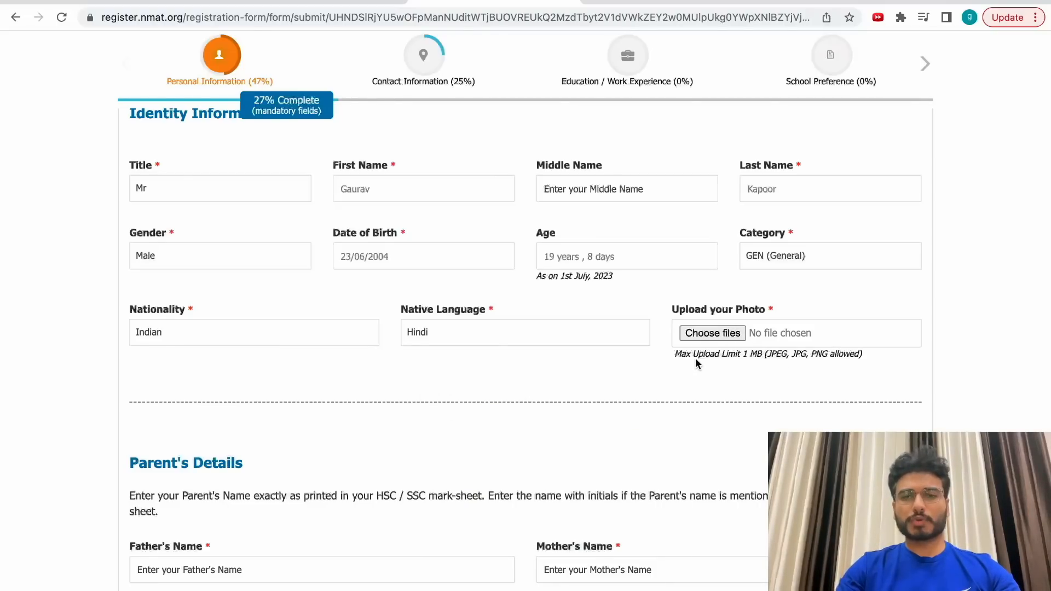
pyautogui.moveTo(674, 353); pyautogui.dragTo(868, 360)
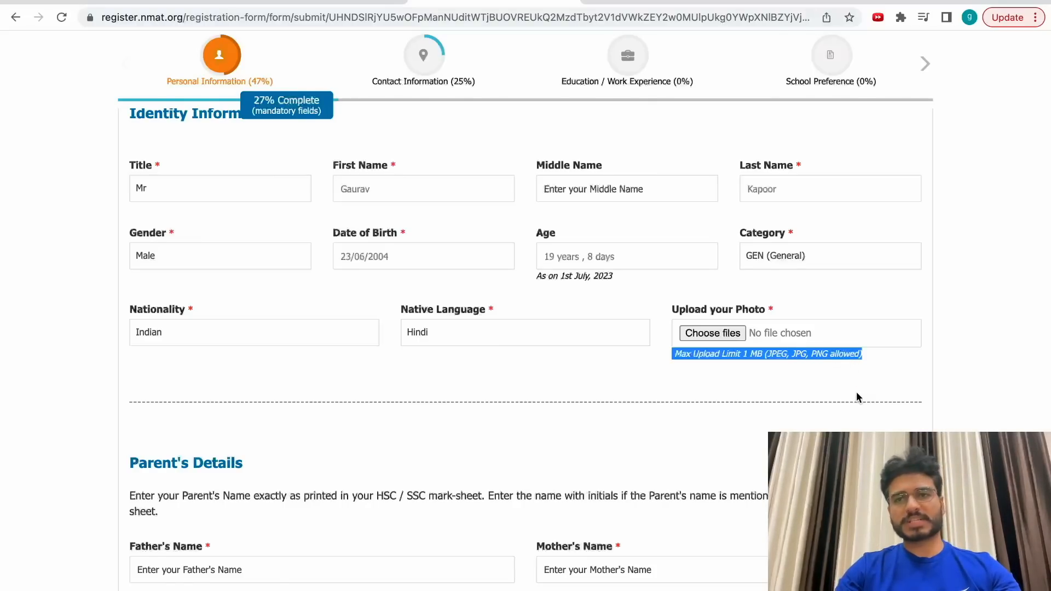
pyautogui.moveTo(748, 354); pyautogui.dragTo(761, 351)
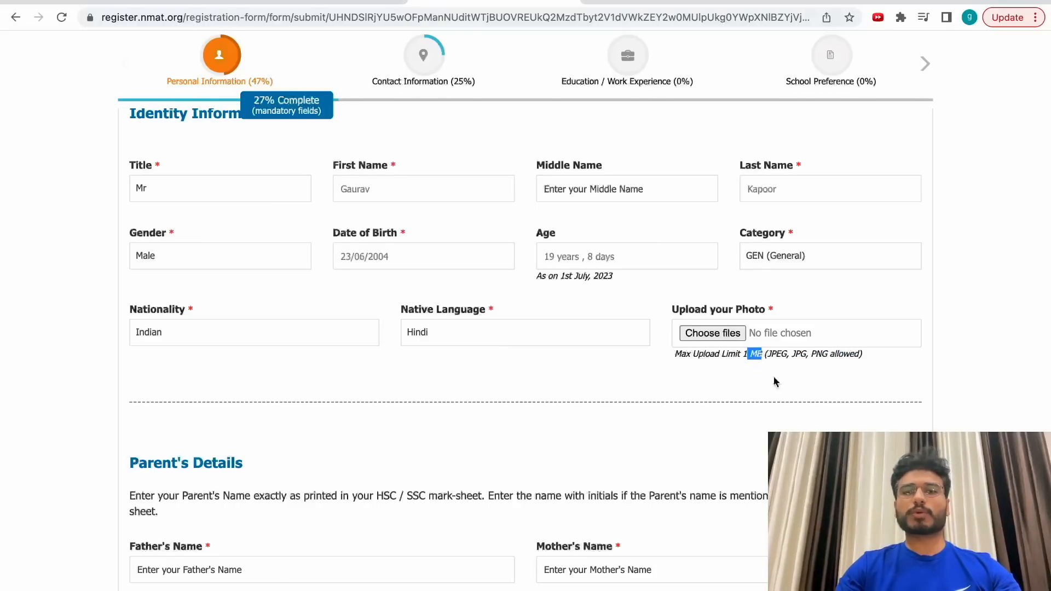
# Fill in the father's and mother's names.
pyautogui.scroll(-4, 761, 422)
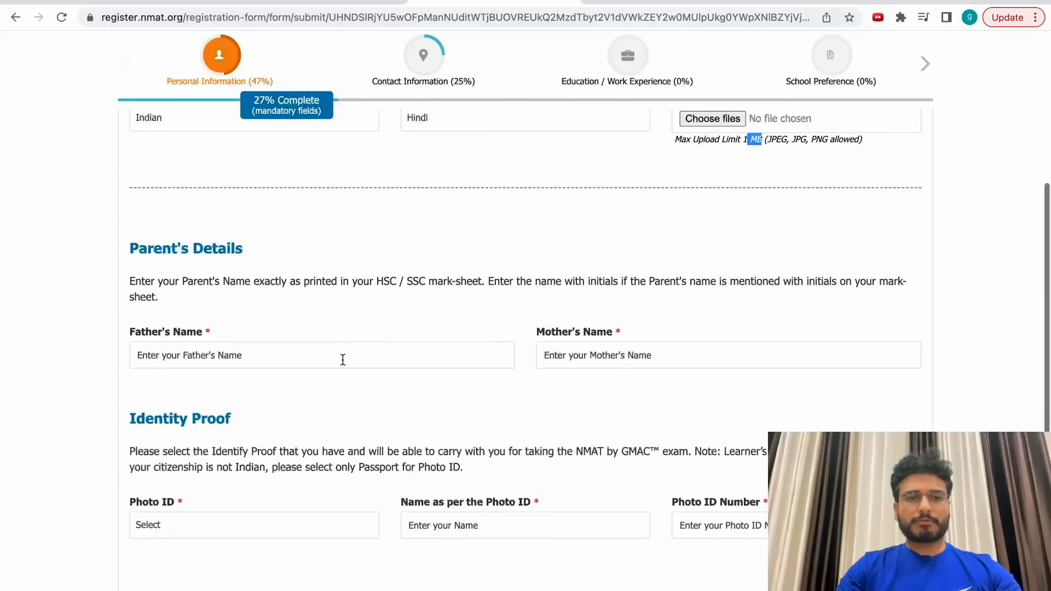
pyautogui.click(343, 360)
pyautogui.write('wefkkjwef')
pyautogui.click(667, 372)
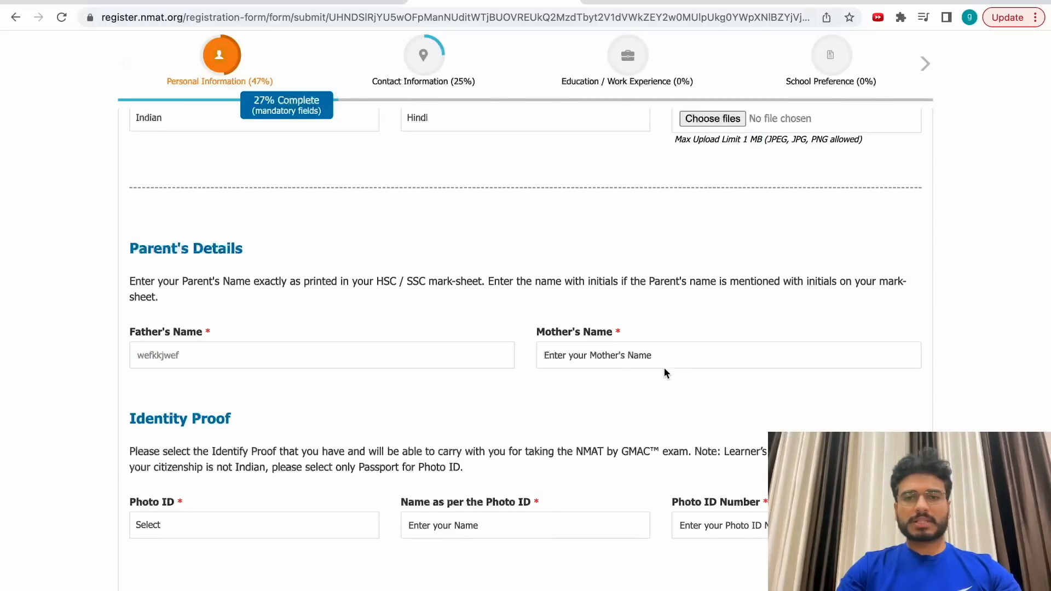
pyautogui.click(666, 367)
pyautogui.write('ewfkjbjwefjk')
pyautogui.click(625, 340)
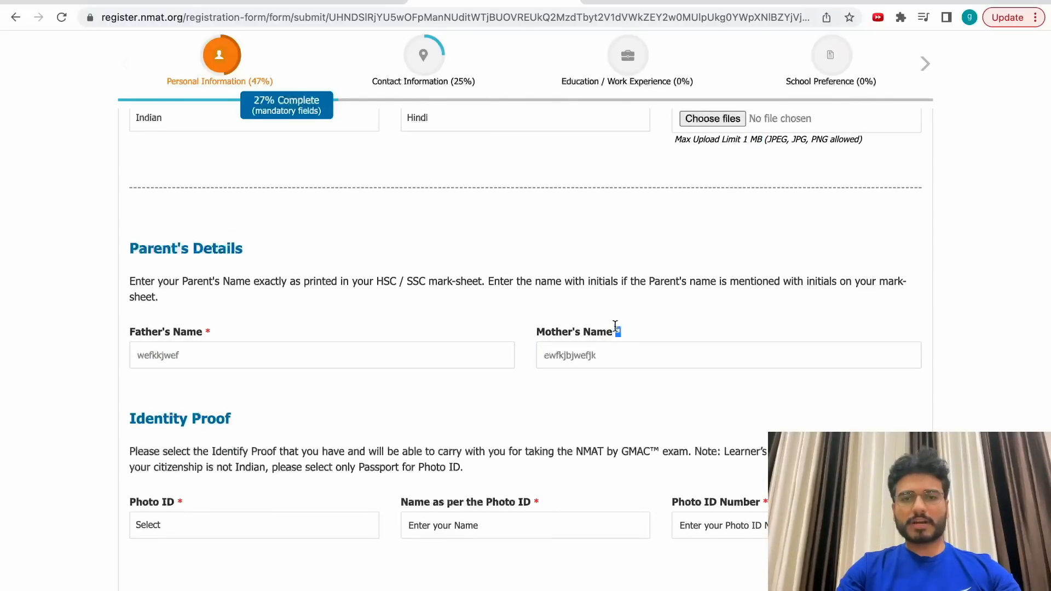
# Look over the Photo ID type, name and number fields, leaving them empty.
pyautogui.scroll(-2, 259, 471)
pyautogui.click(233, 409)
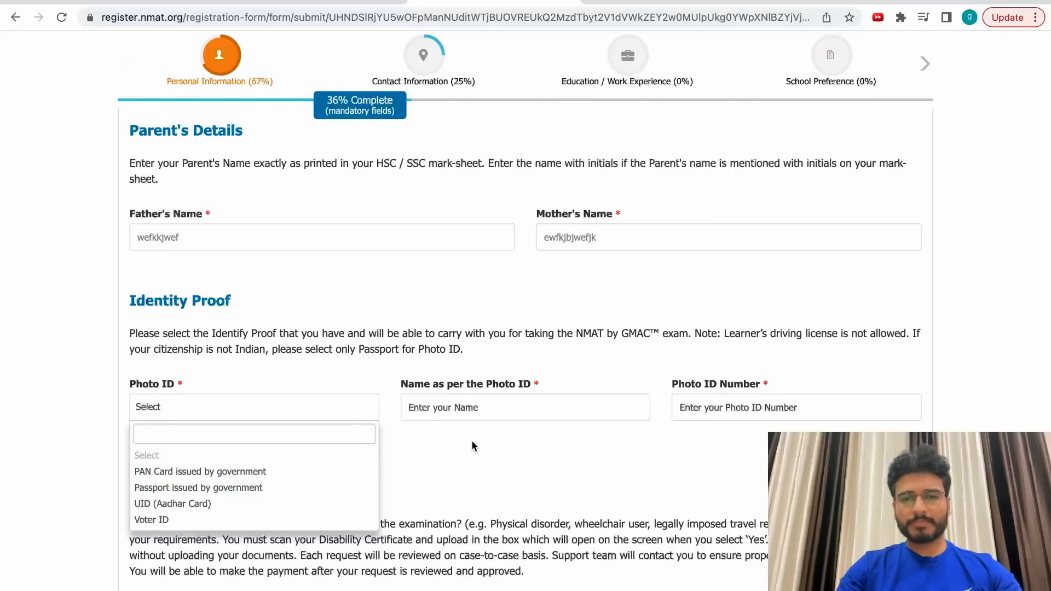
pyautogui.click(472, 405)
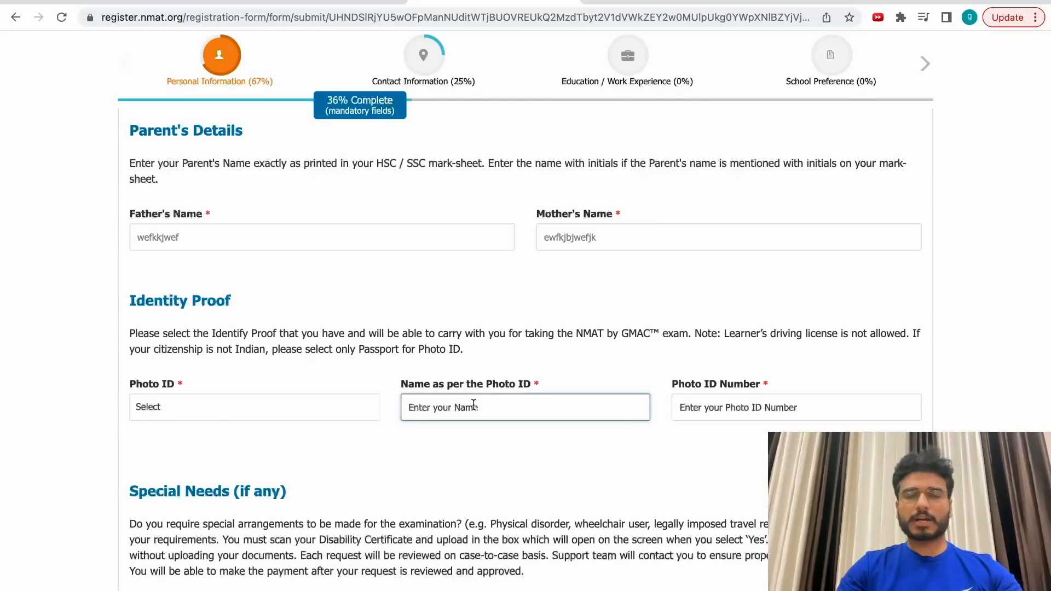
pyautogui.press('Tab')
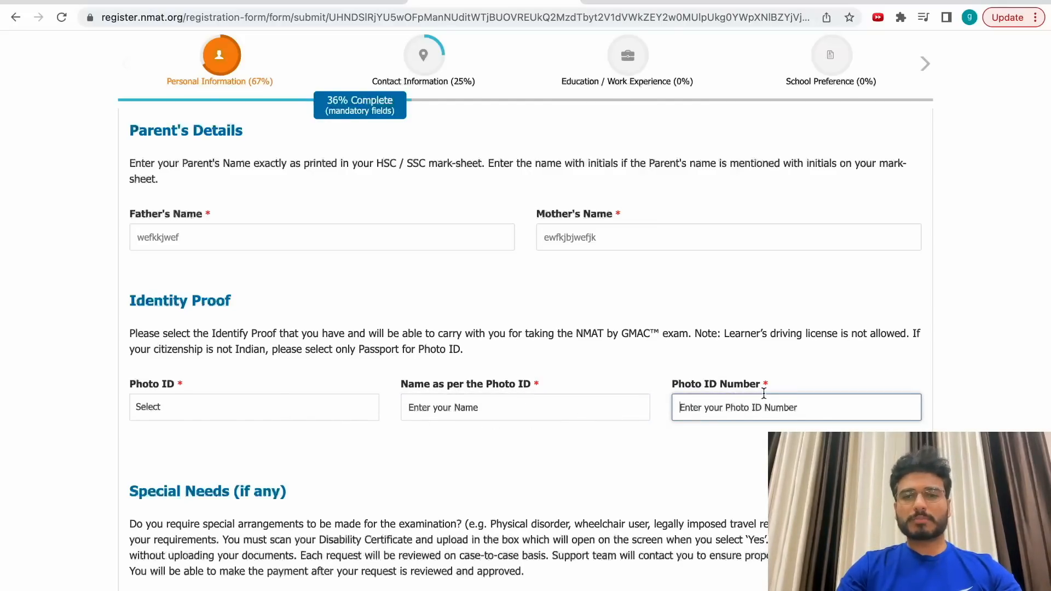
pyautogui.scroll(-1, 783, 406)
pyautogui.scroll(-3, 783, 405)
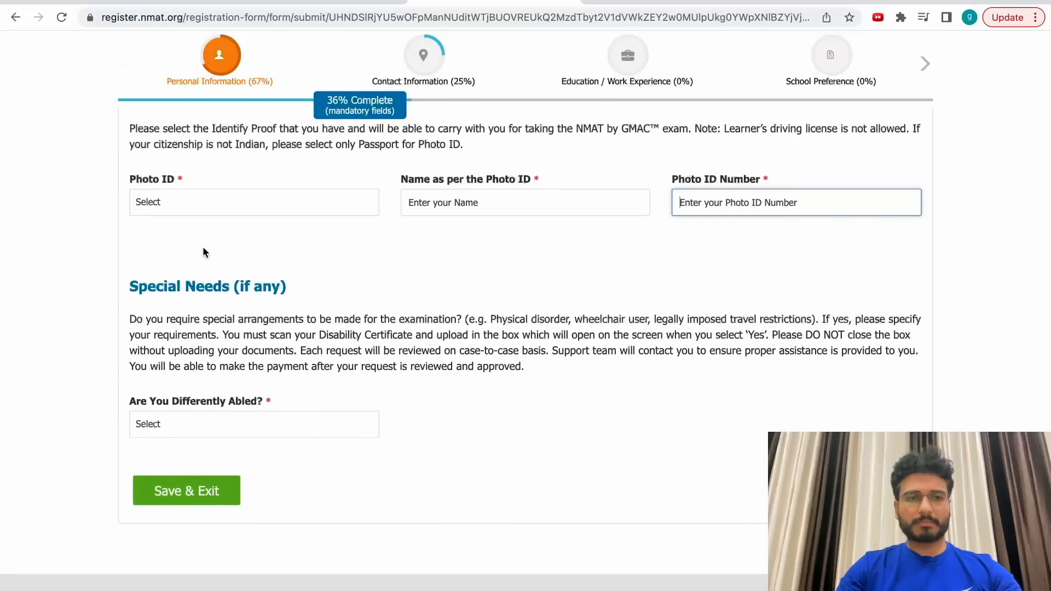
pyautogui.click(219, 202)
# Answer No to 'Are You Differently Abled?' and Save & Exit the step.
pyautogui.click(594, 304)
pyautogui.click(259, 421)
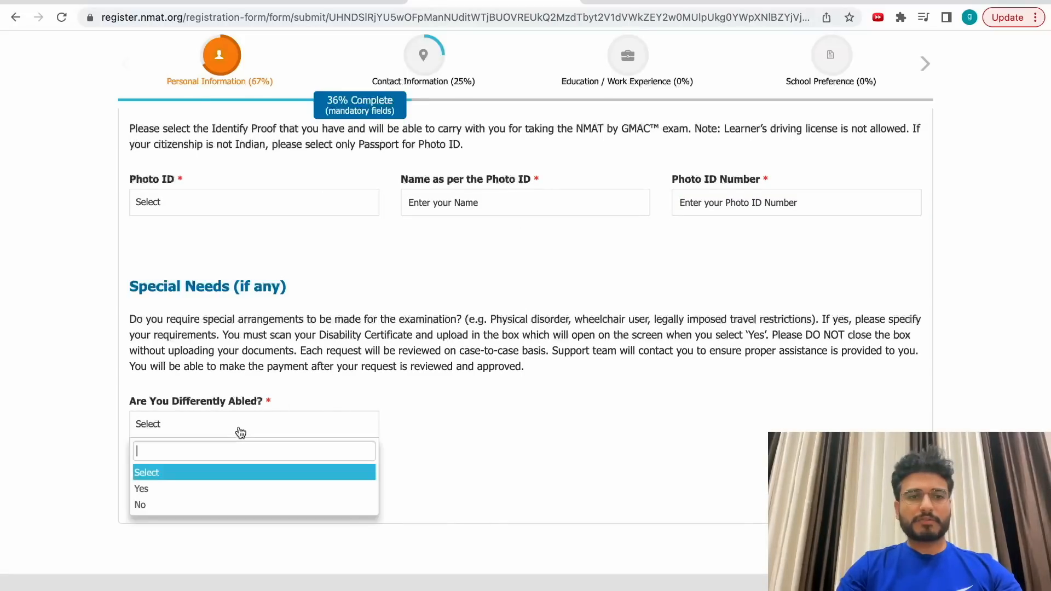
pyautogui.click(183, 504)
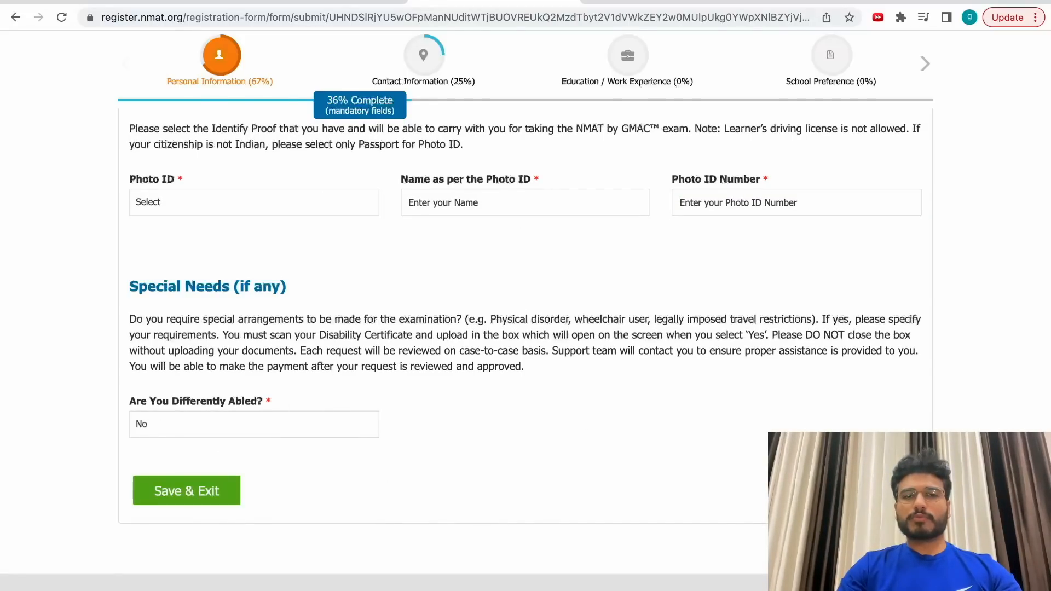
pyautogui.click(860, 491)
pyautogui.scroll(-3, 310, 499)
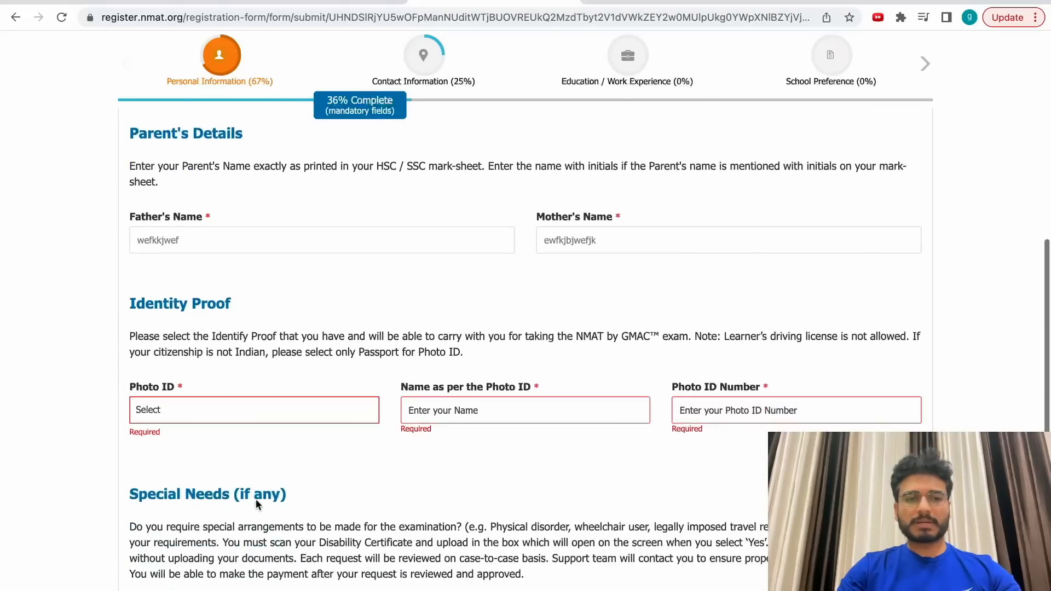
pyautogui.scroll(-1, 255, 498)
pyautogui.scroll(-3, 383, 468)
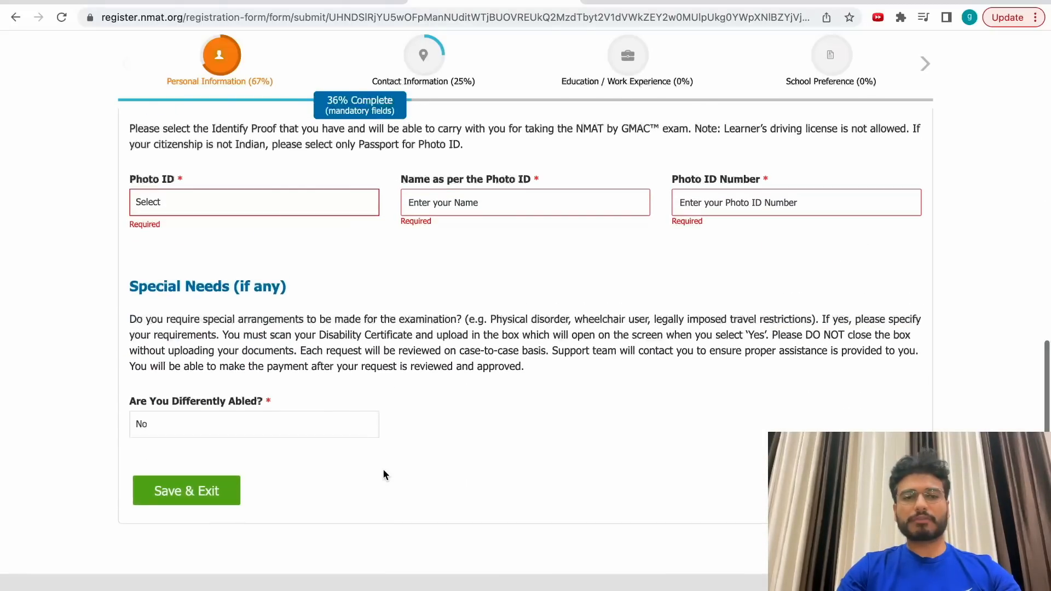
pyautogui.click(214, 493)
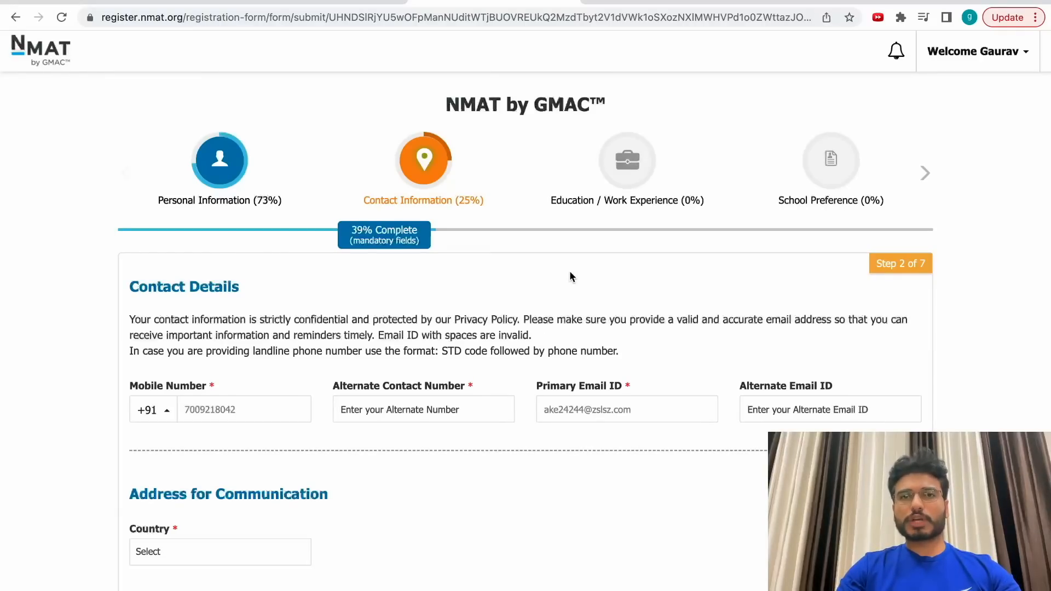
# Beside the existing mobile number, enter an alternate phone number and an alternate e-mail ID.
pyautogui.click(235, 413)
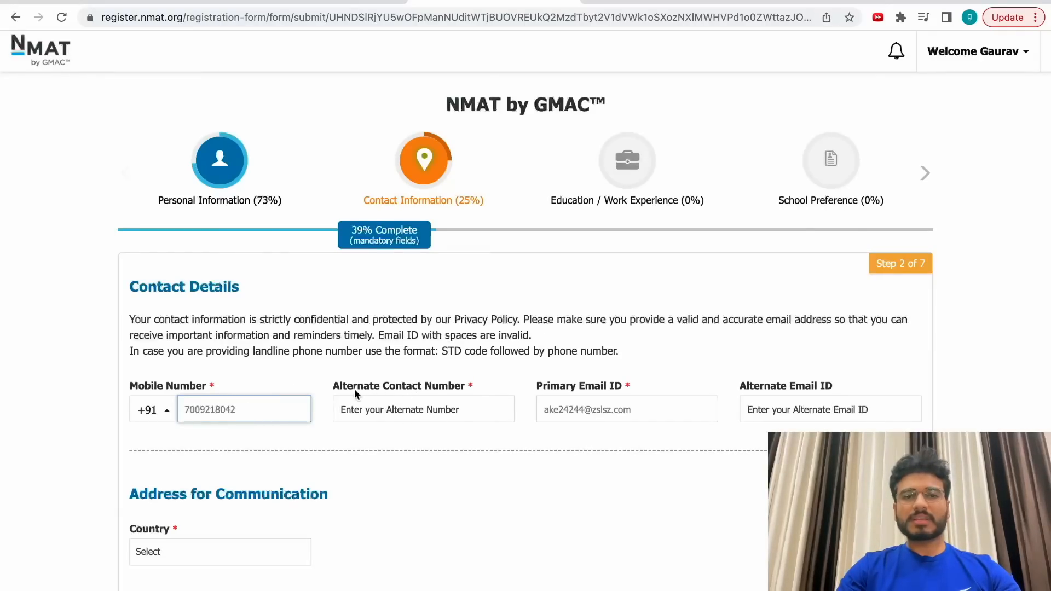
pyautogui.click(449, 413)
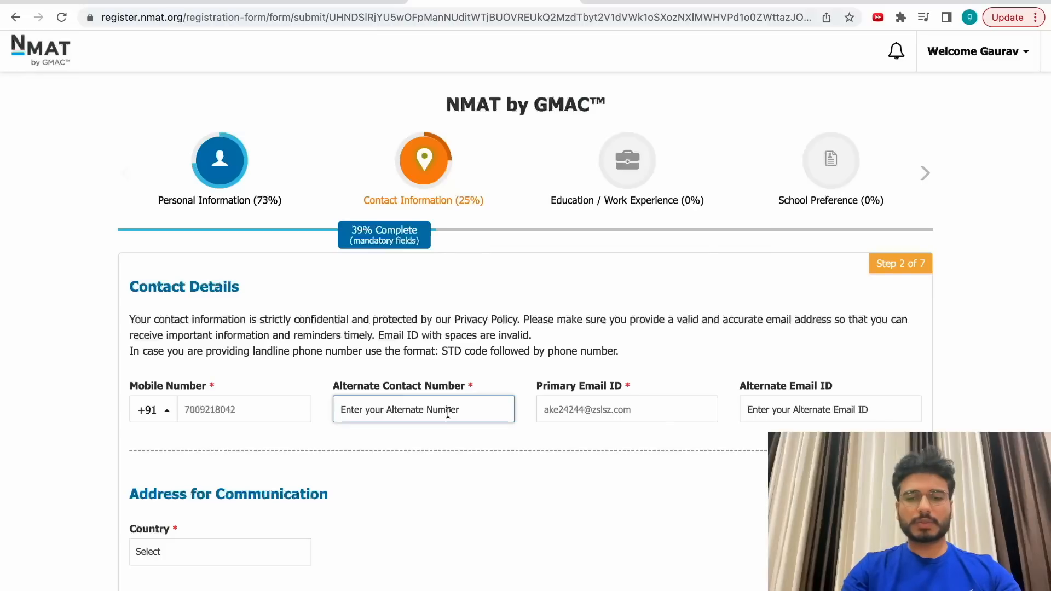
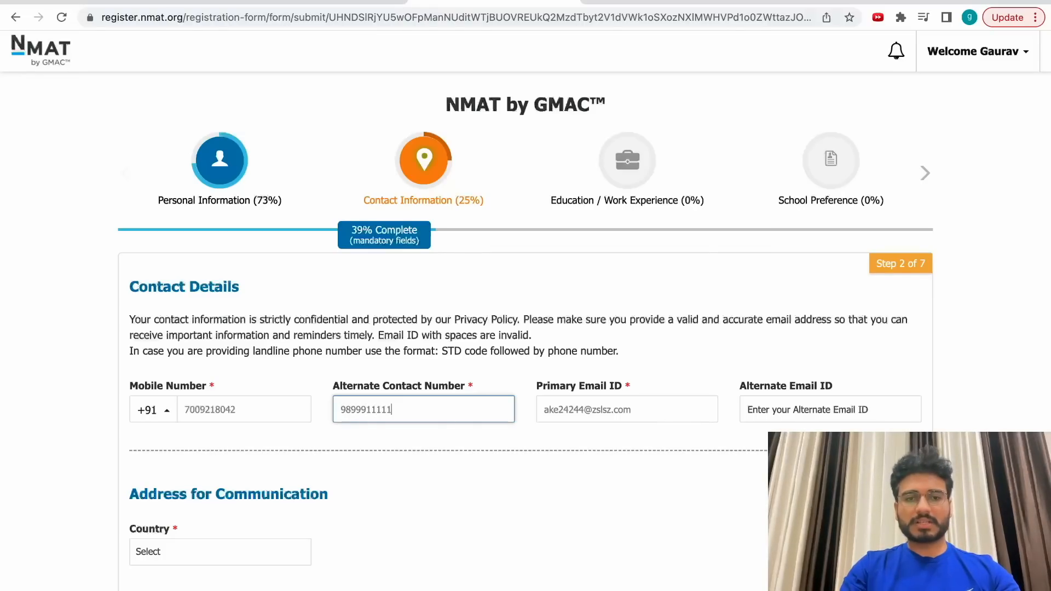
pyautogui.click(830, 412)
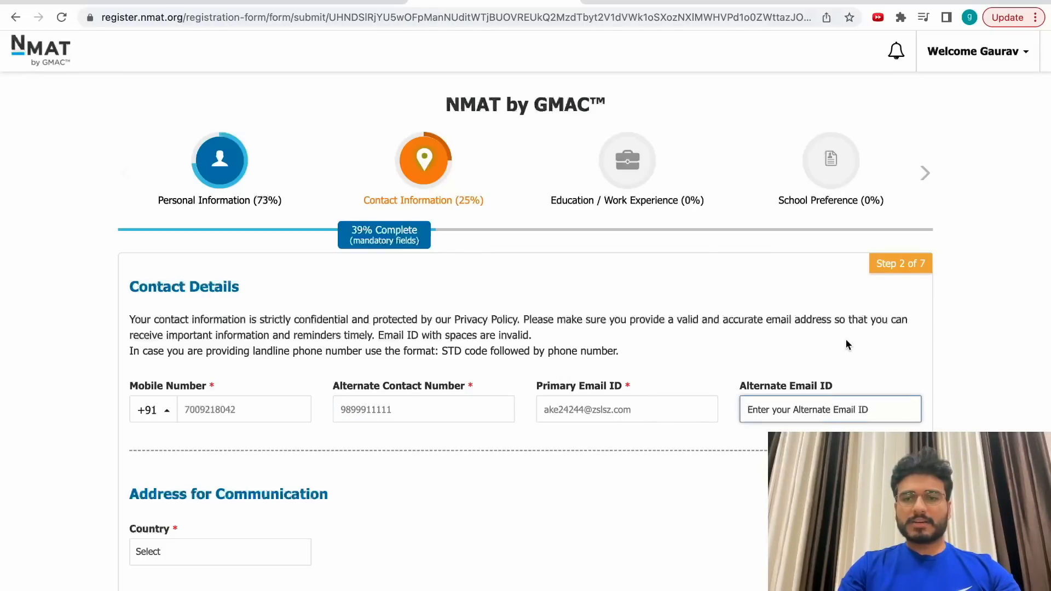
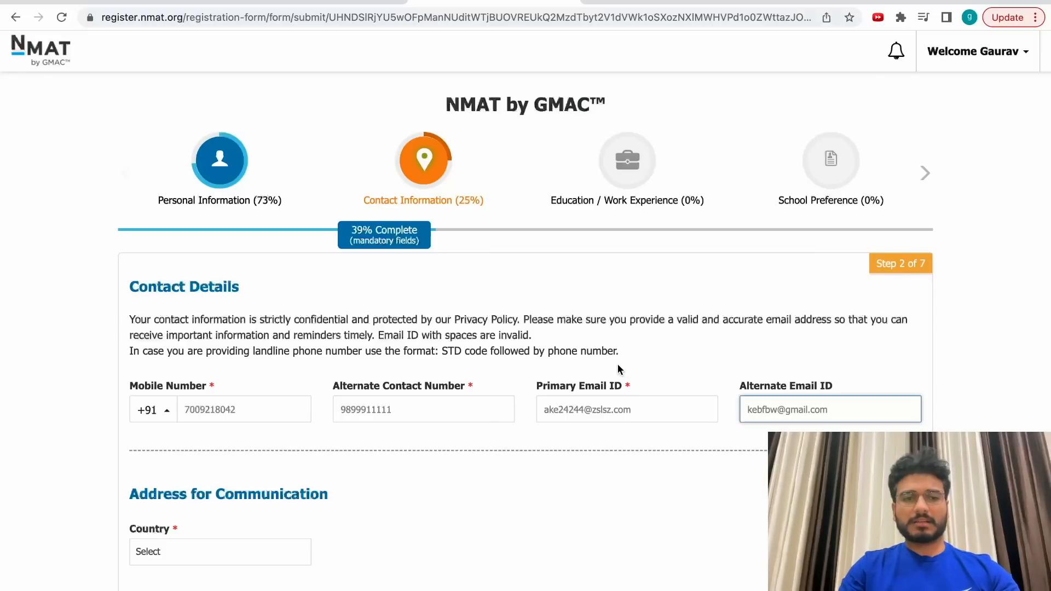
pyautogui.scroll(-4, 617, 367)
# Set the communication address country to India, state to Delhi and city to New Delhi.
pyautogui.click(186, 348)
pyautogui.click(207, 409)
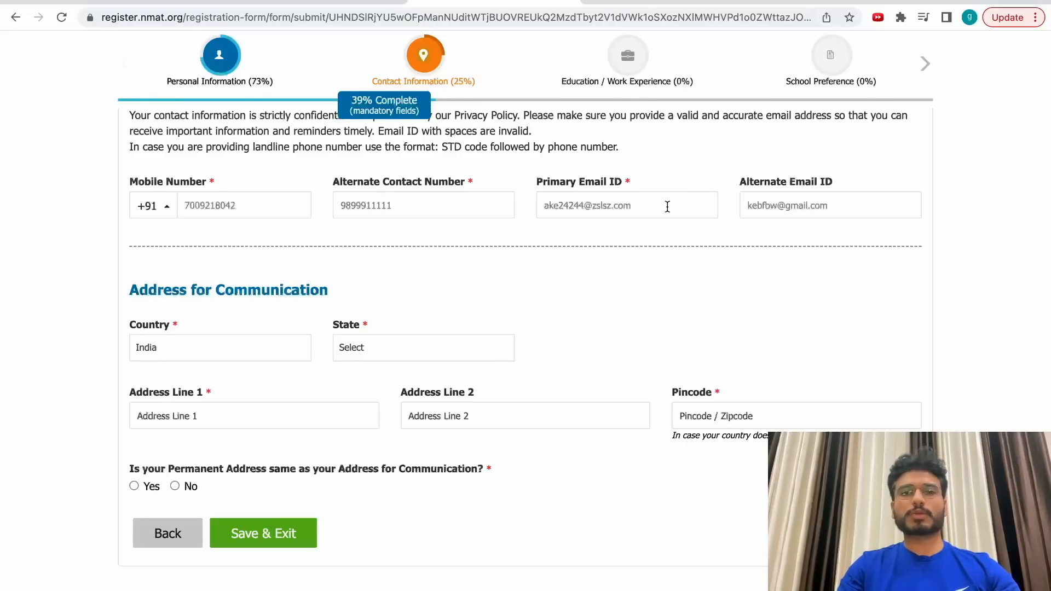
pyautogui.click(387, 348)
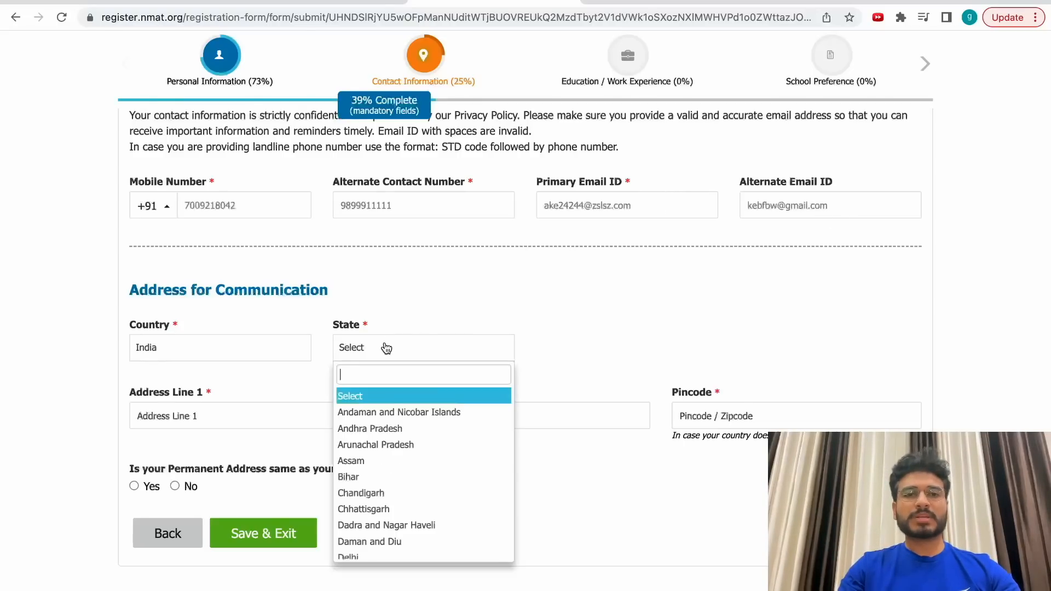
pyautogui.write('delhi')
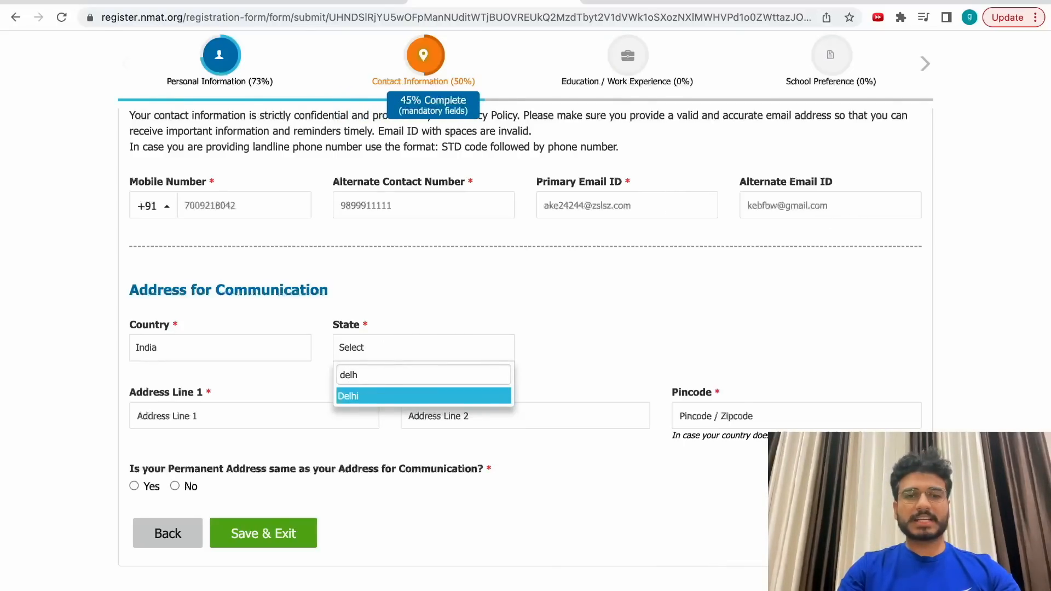
pyautogui.press('Return')
pyautogui.click(262, 411)
pyautogui.click(582, 347)
pyautogui.write('delho')
pyautogui.press('BackSpace')
pyautogui.press('Down')
pyautogui.press('Down')
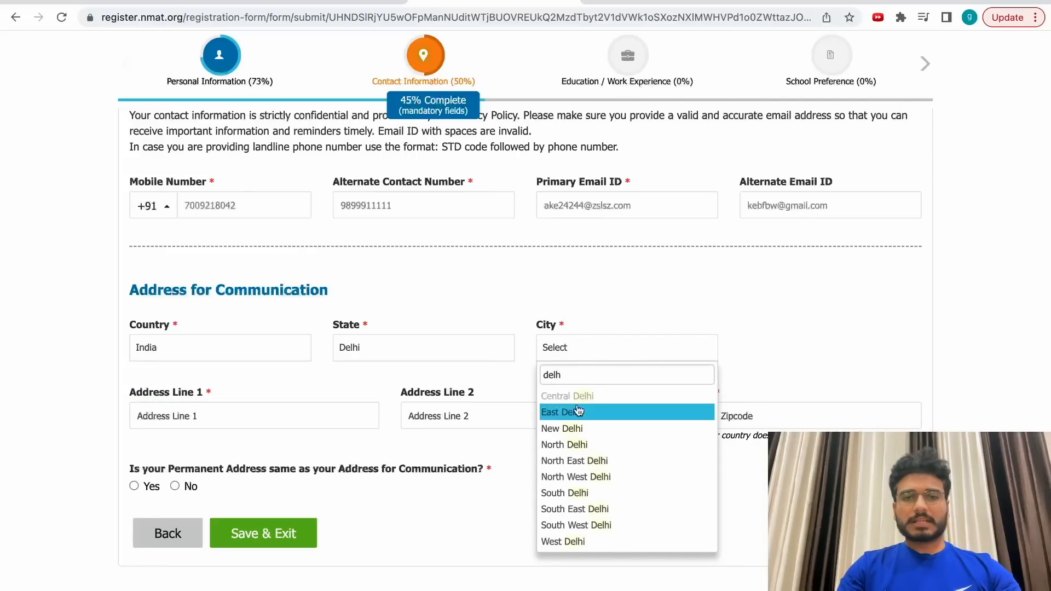
pyautogui.press('Return')
# Fill in both address lines and the pincode.
pyautogui.click(214, 415)
pyautogui.write('jewhhbfjbe')
pyautogui.click(453, 412)
pyautogui.write('wefjhbjwhebf')
pyautogui.click(723, 416)
pyautogui.write('1100')
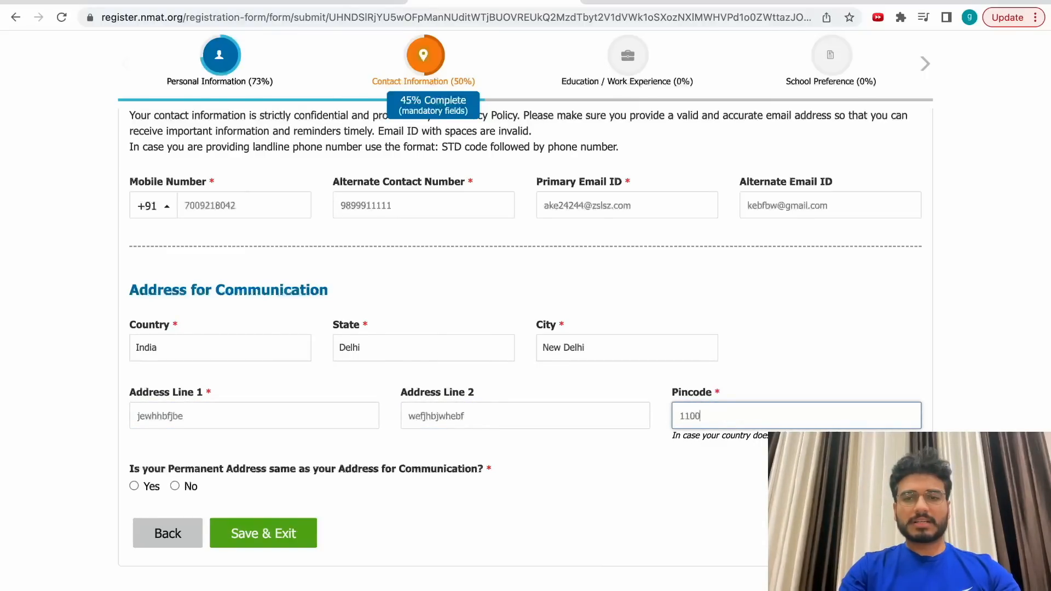
pyautogui.write('92')
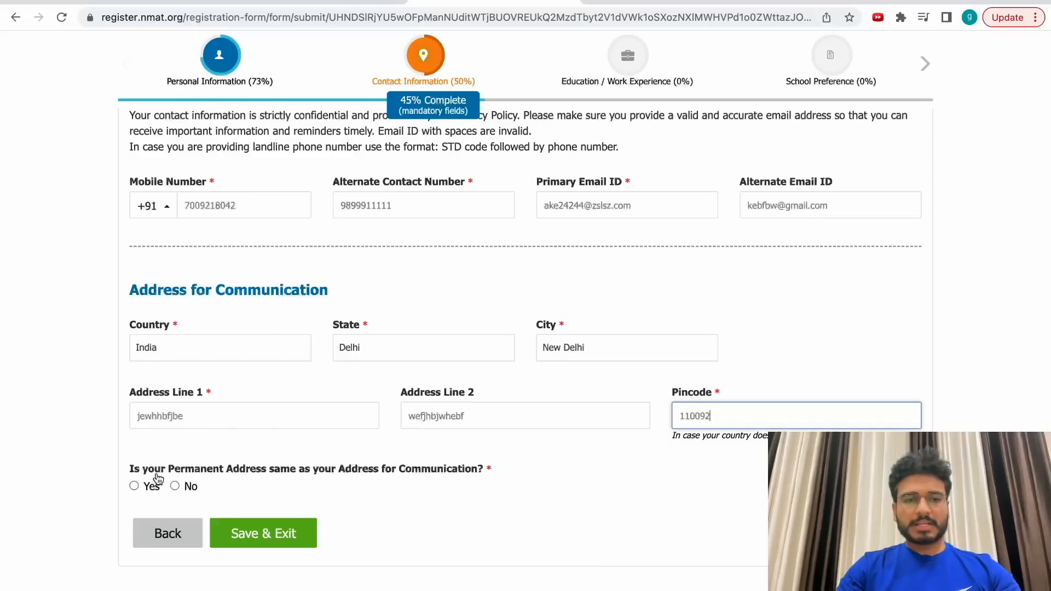
# Mark the permanent address as the same and save the contact details.
pyautogui.click(136, 487)
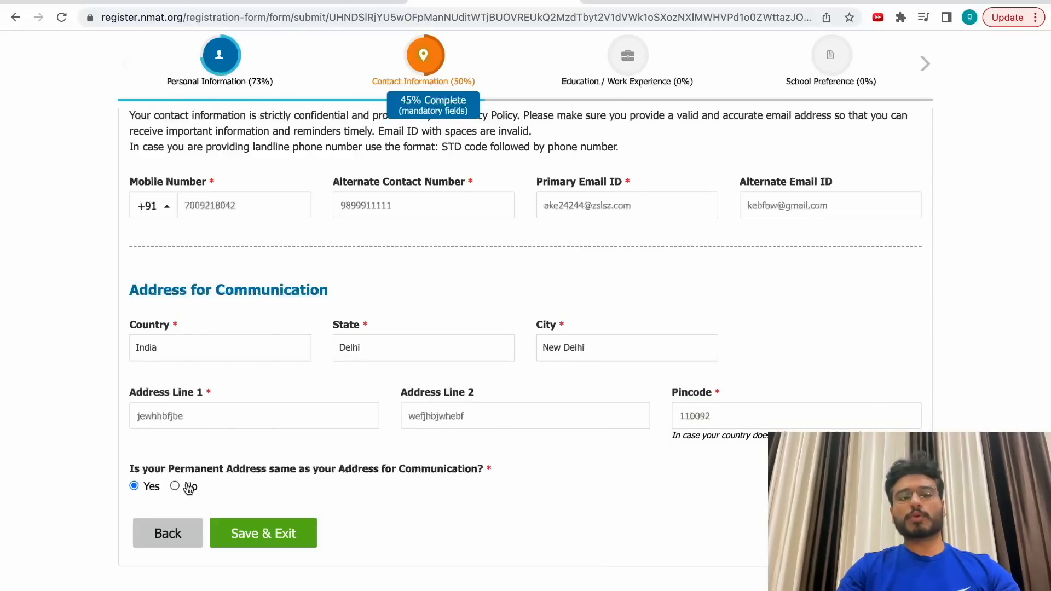
pyautogui.click(183, 487)
pyautogui.scroll(-4, 281, 540)
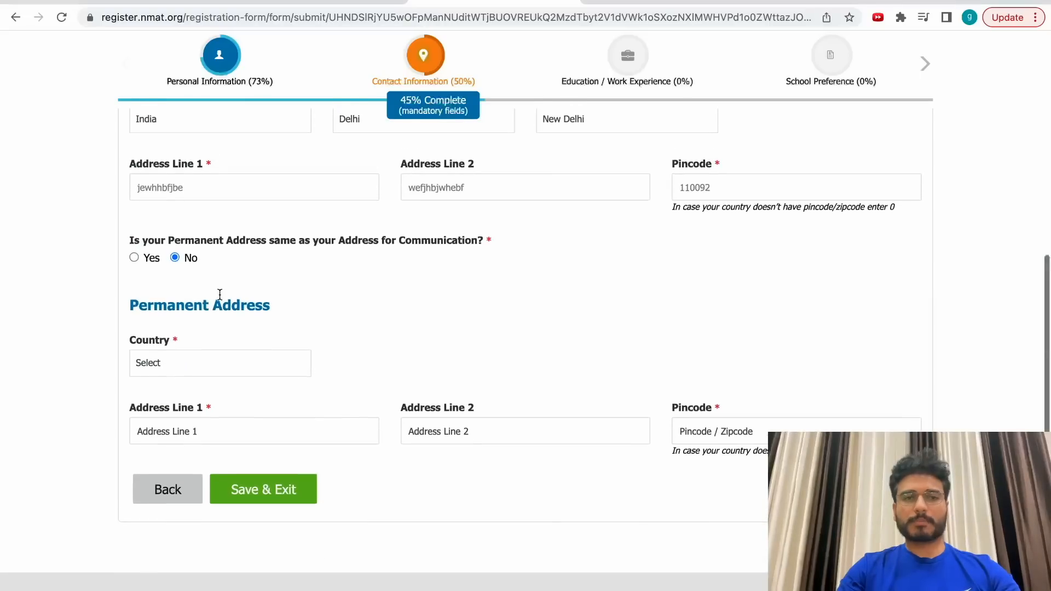
pyautogui.click(134, 258)
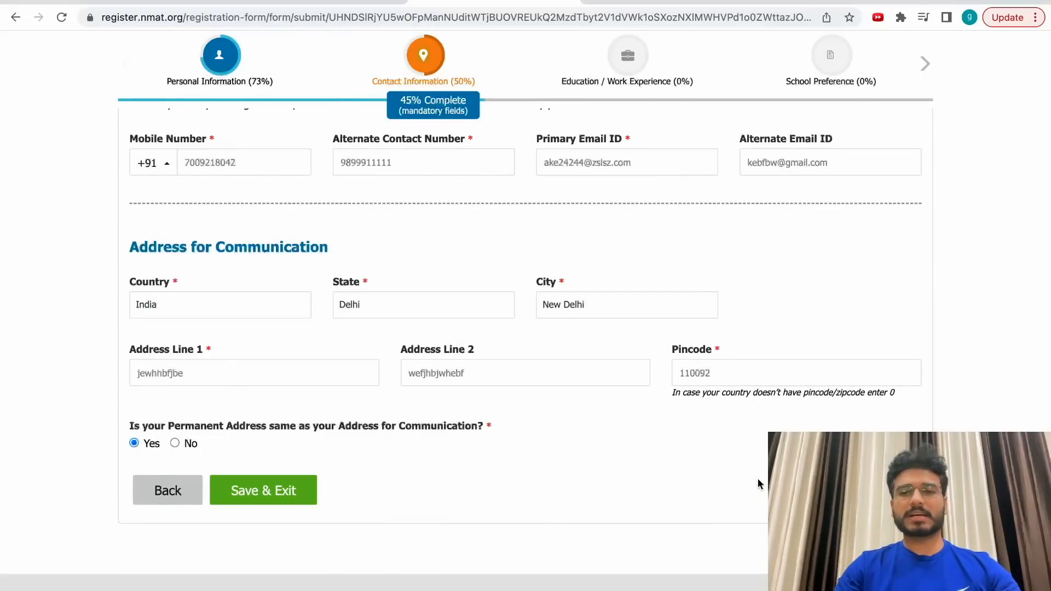
pyautogui.click(870, 490)
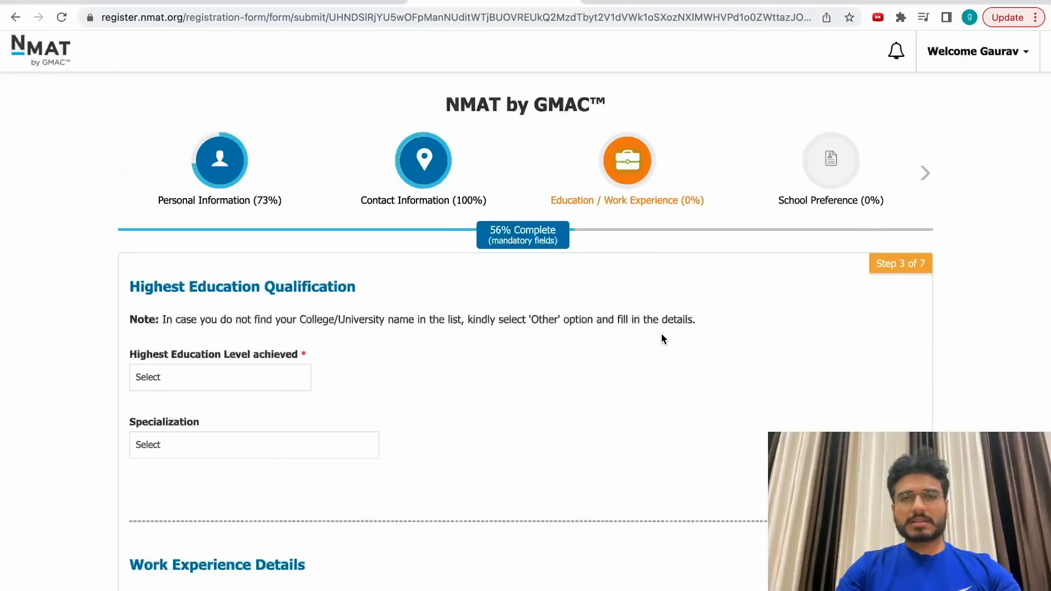
# Set the highest education level to Completed / Appearing for Graduation.
pyautogui.scroll(-1, 591, 265)
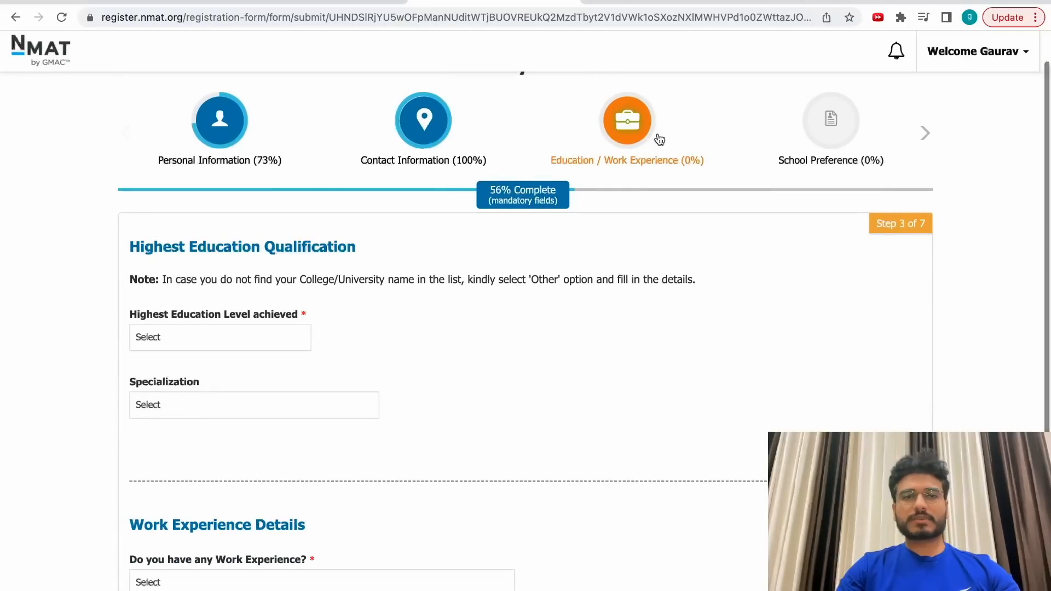
pyautogui.click(199, 337)
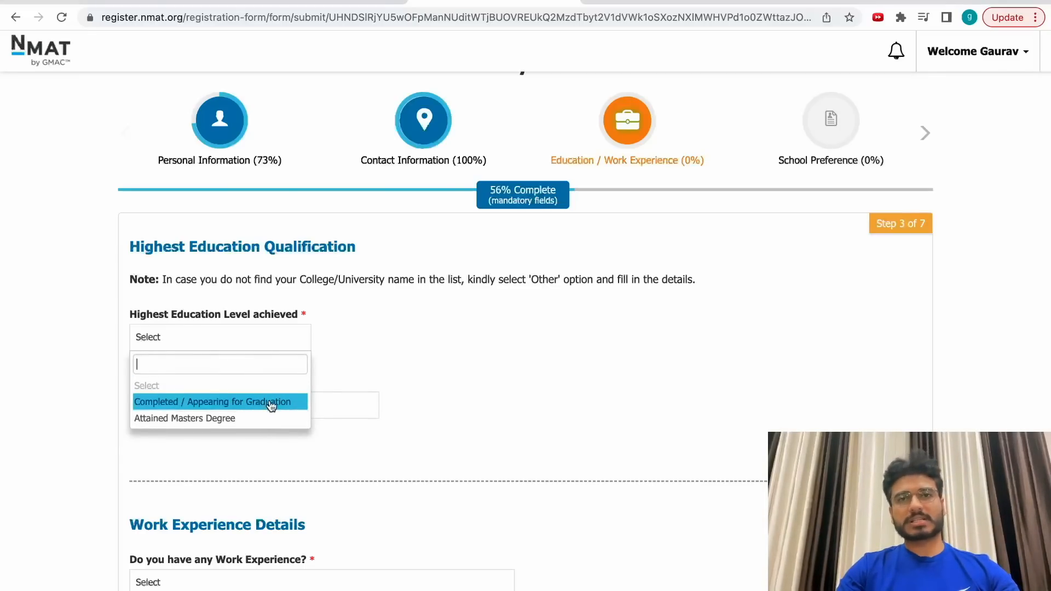
pyautogui.click(235, 403)
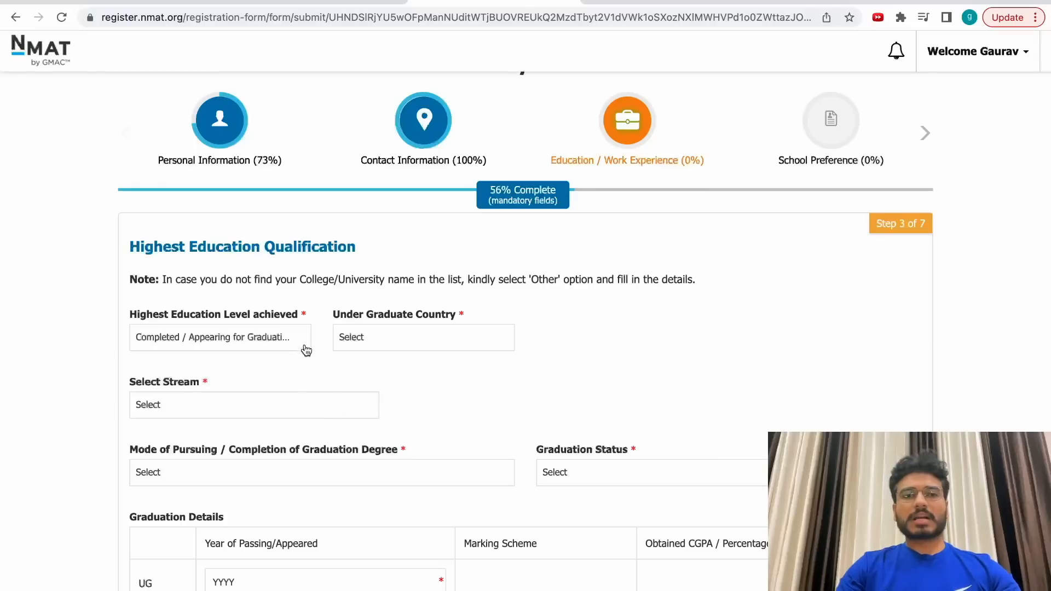
pyautogui.click(270, 344)
pyautogui.click(280, 424)
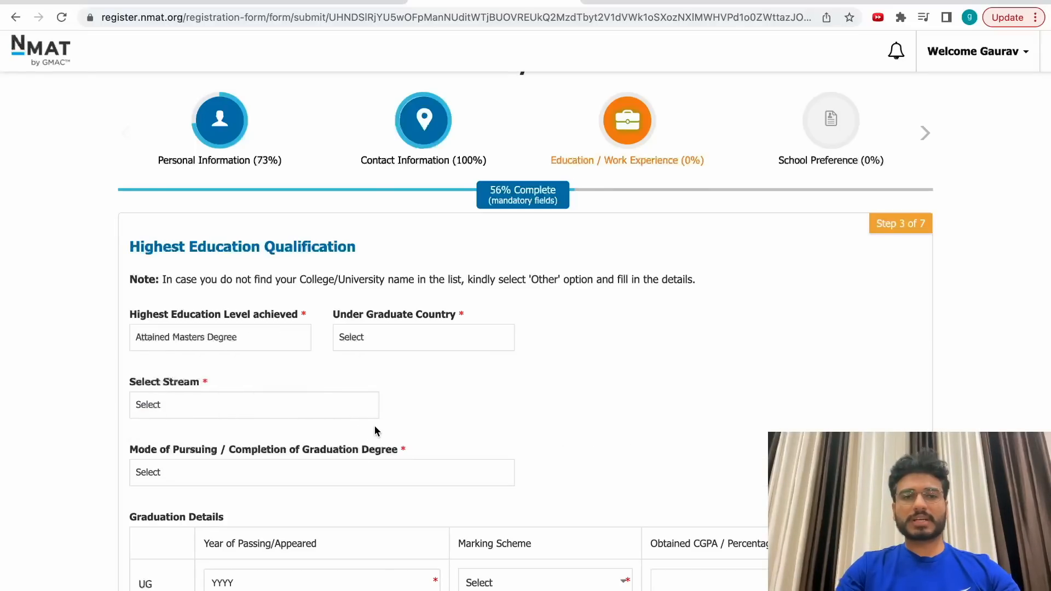
pyautogui.scroll(-3, 375, 429)
pyautogui.scroll(-4, 374, 430)
pyautogui.scroll(5, 374, 429)
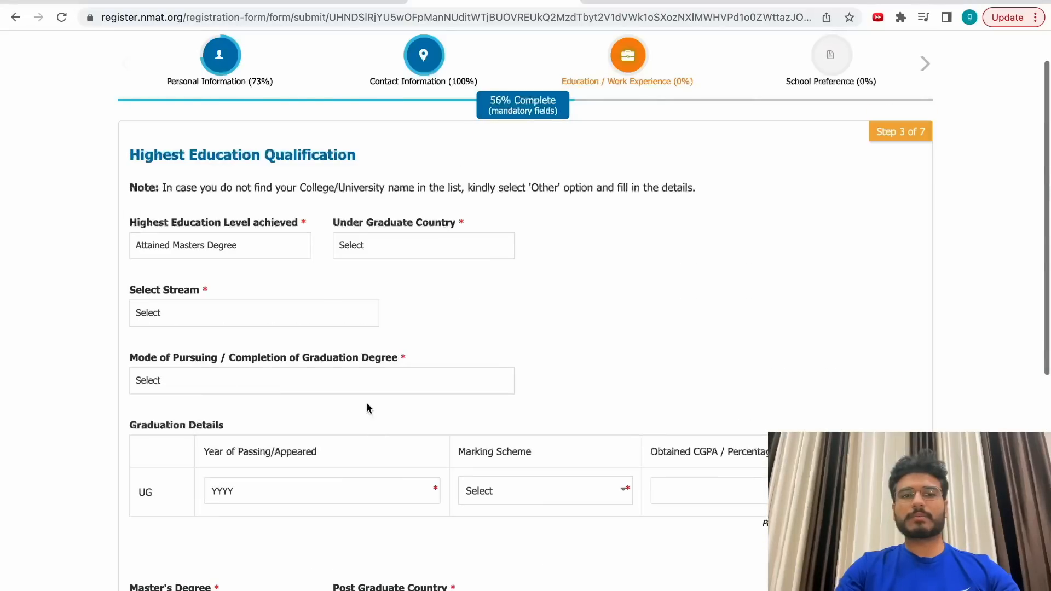
pyautogui.click(256, 250)
pyautogui.click(208, 311)
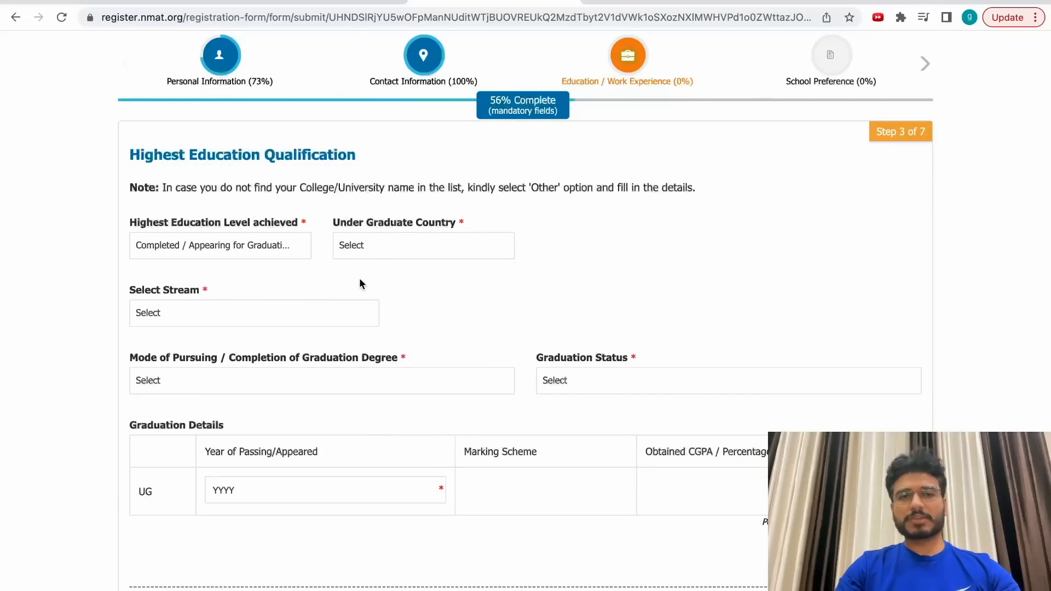
# Set the undergraduate country to India and the stream to Arts.
pyautogui.click(361, 244)
pyautogui.write('india')
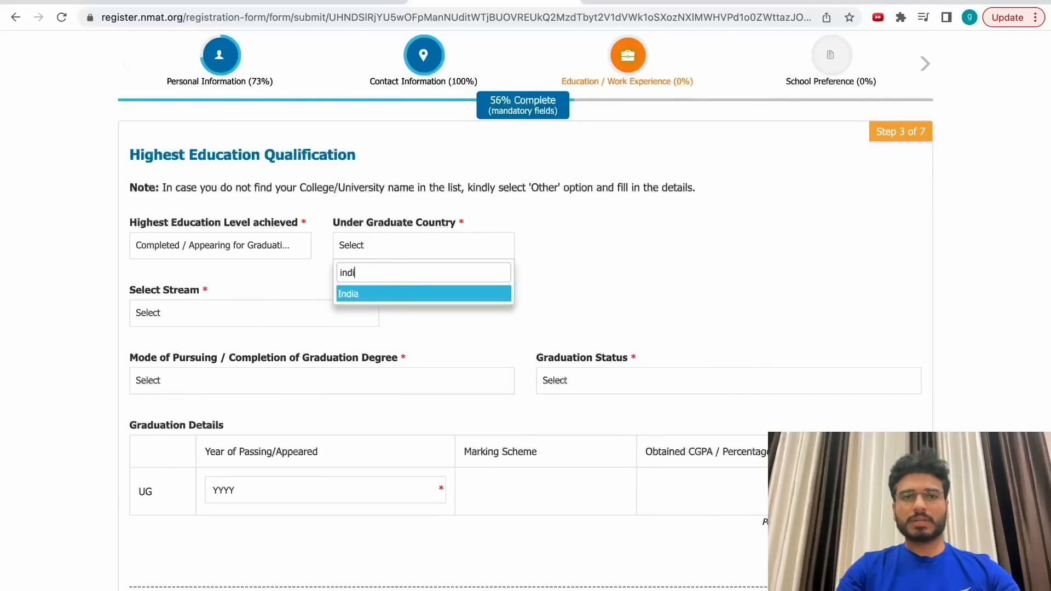
pyautogui.click(384, 296)
pyautogui.click(202, 312)
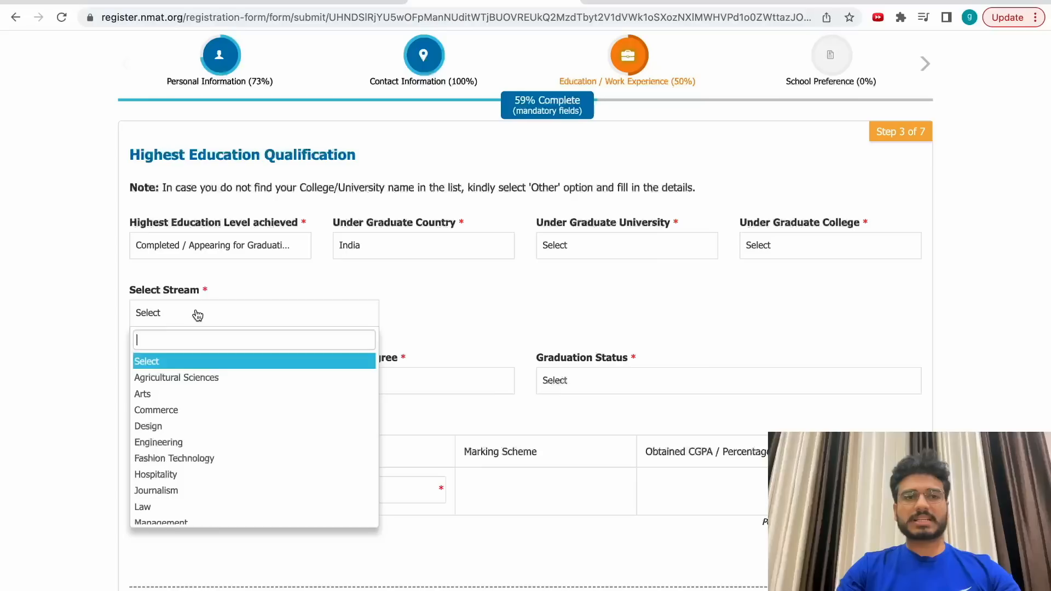
pyautogui.click(143, 395)
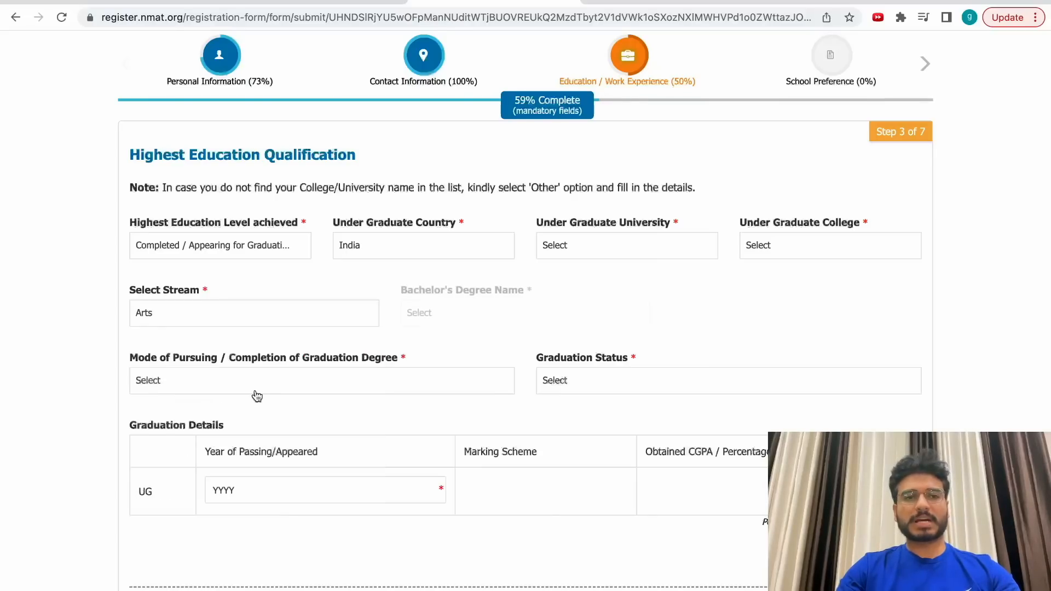
# Choose Other as the bachelor's degree name and leave the If Other box empty.
pyautogui.click(484, 322)
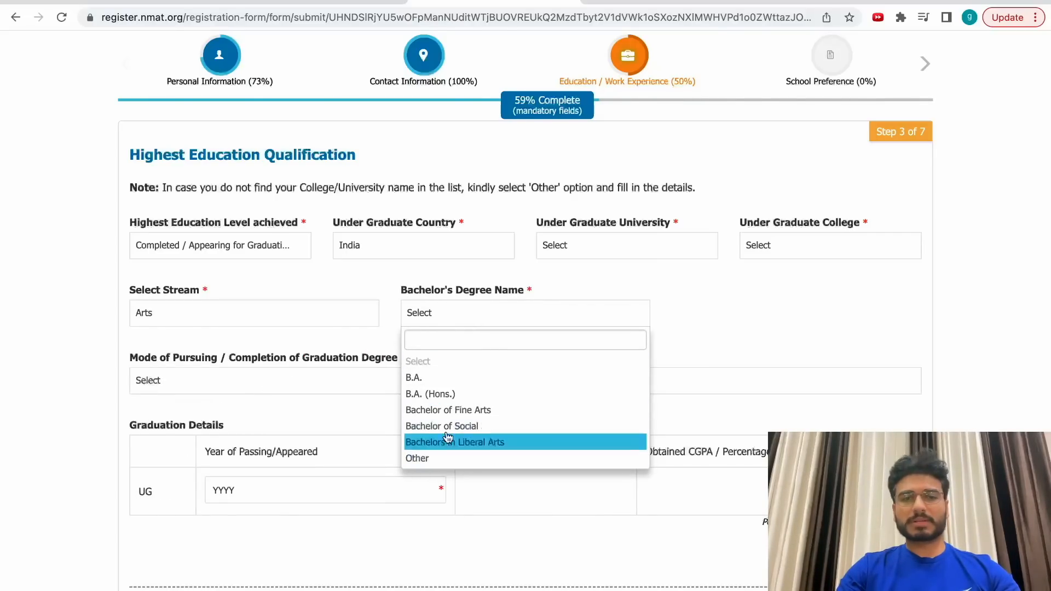
pyautogui.click(430, 458)
pyautogui.click(761, 313)
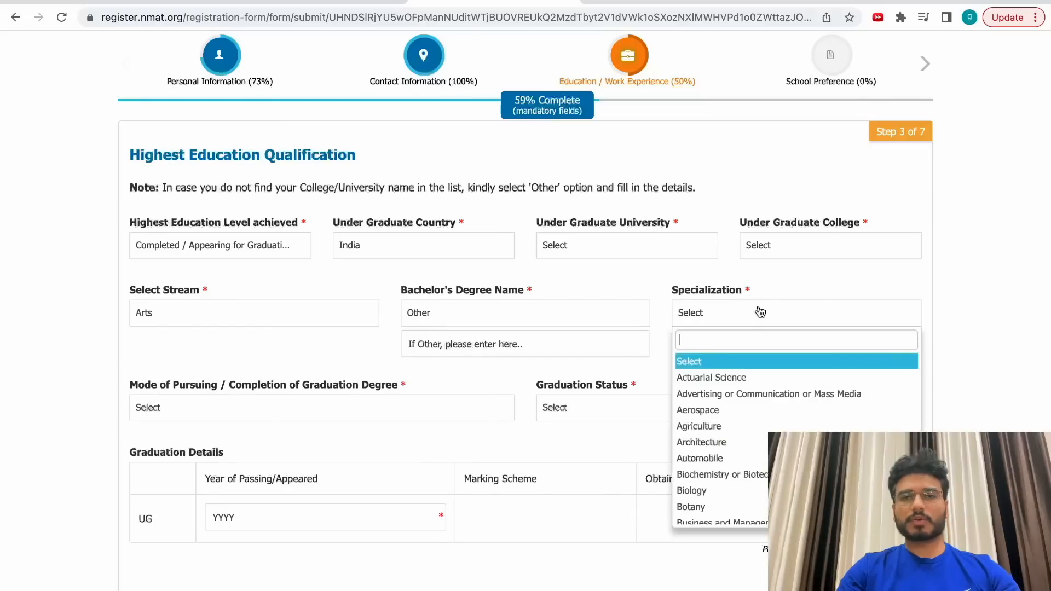
pyautogui.click(539, 351)
pyautogui.write('djhfbwf')
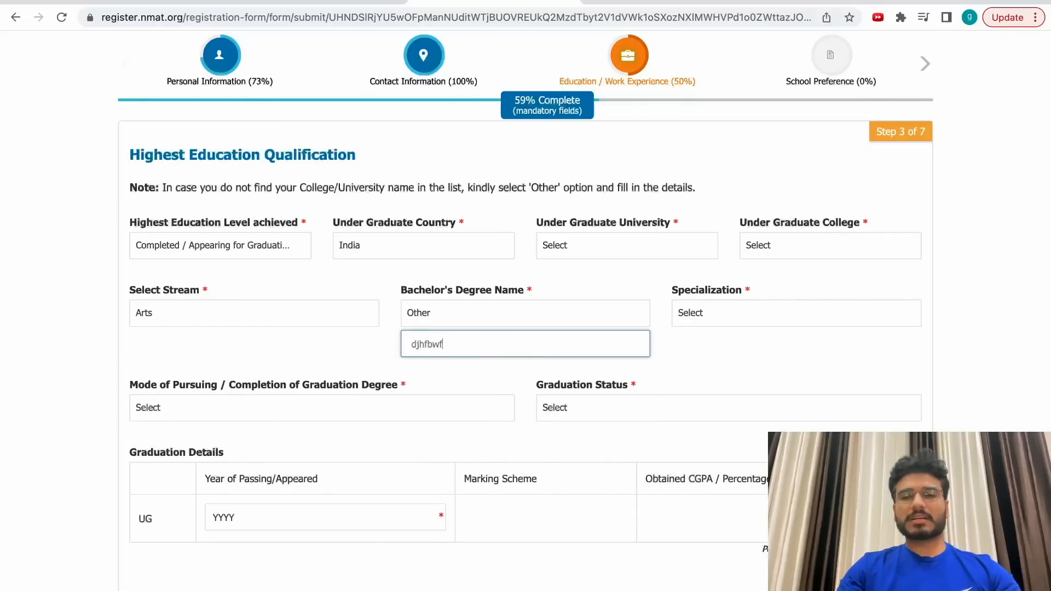
pyautogui.click(767, 314)
pyautogui.scroll(-5, 756, 377)
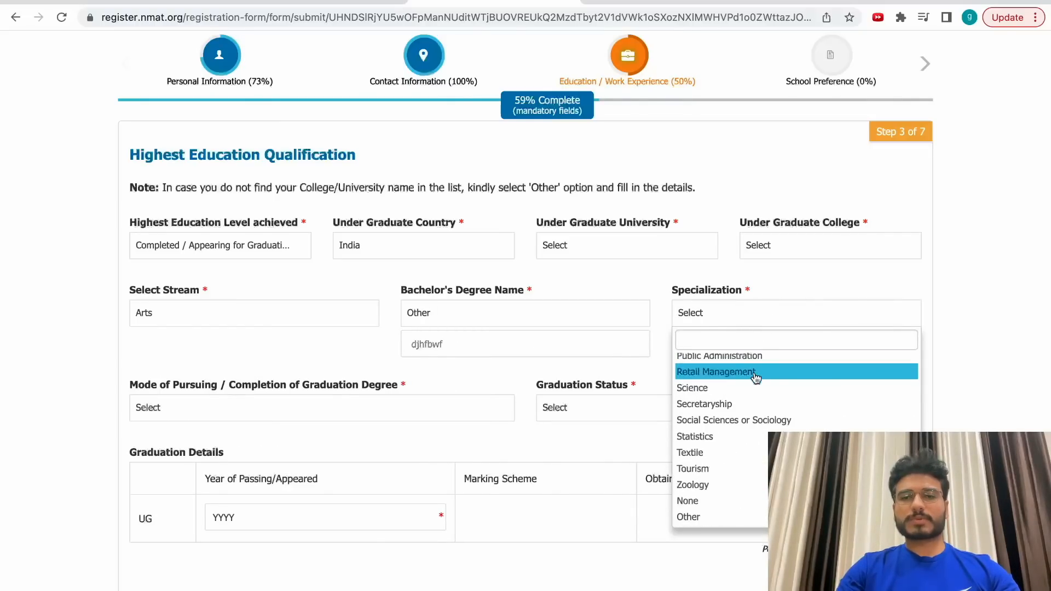
pyautogui.click(487, 343)
pyautogui.hotkey('ctrl', 'a')
pyautogui.press('BackSpace')
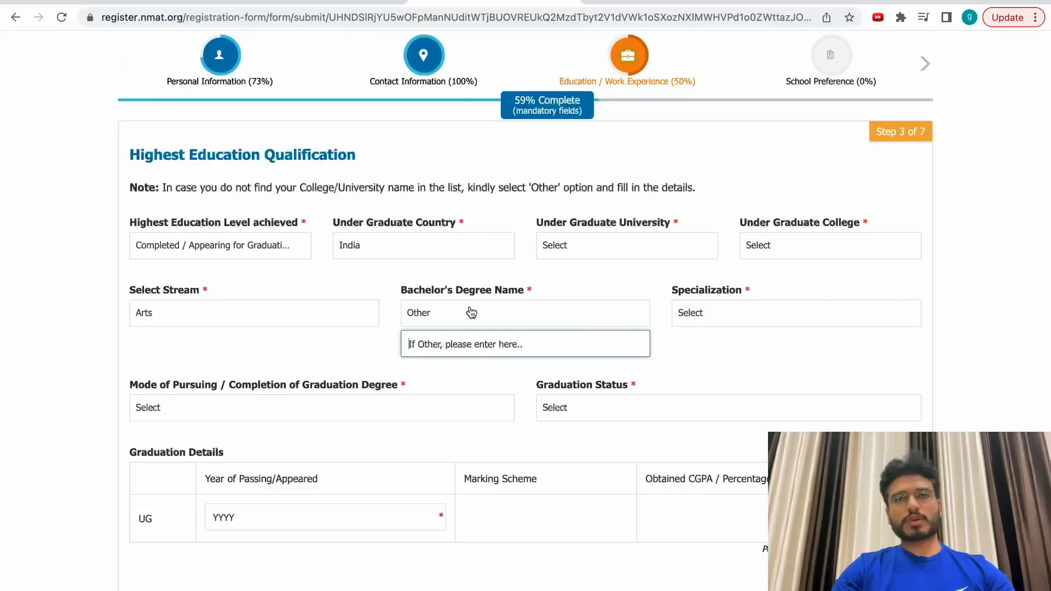
# Review the mode and status options, then try 2023 and 2024 as the passing year.
pyautogui.scroll(-1, 753, 347)
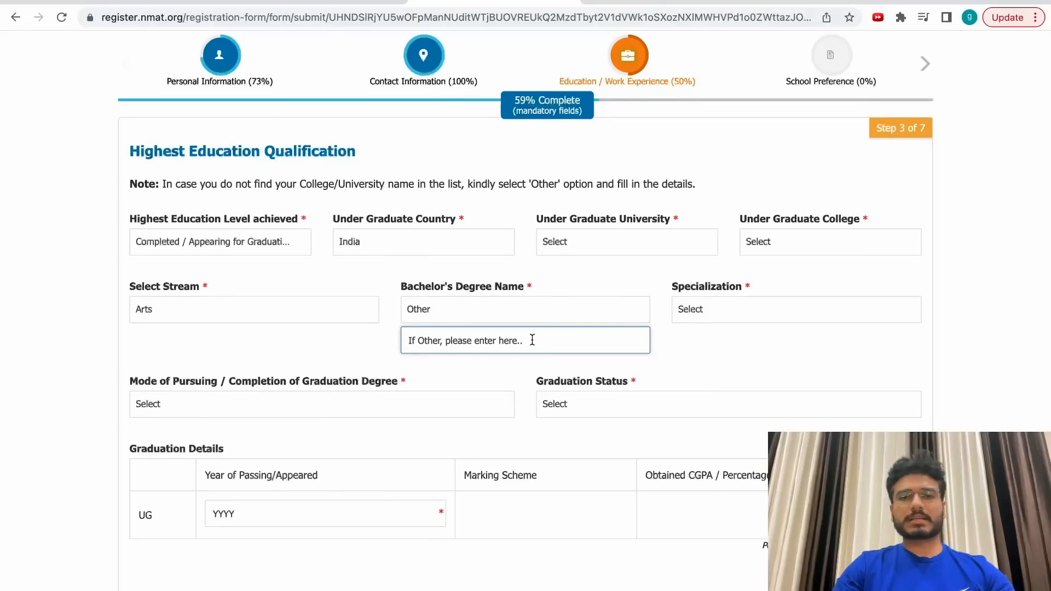
pyautogui.click(272, 407)
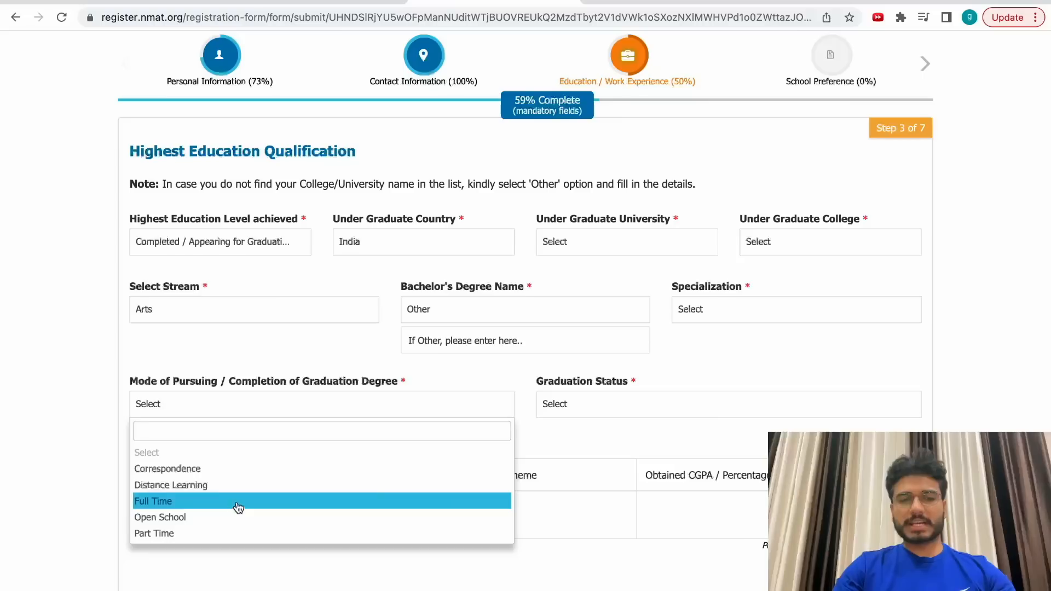
pyautogui.click(629, 402)
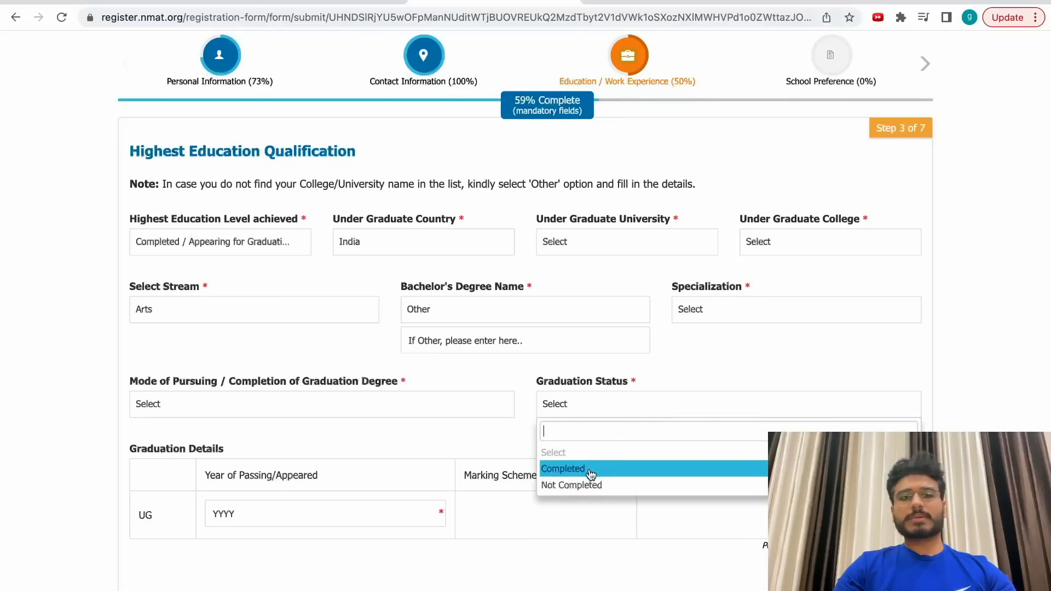
pyautogui.click(367, 423)
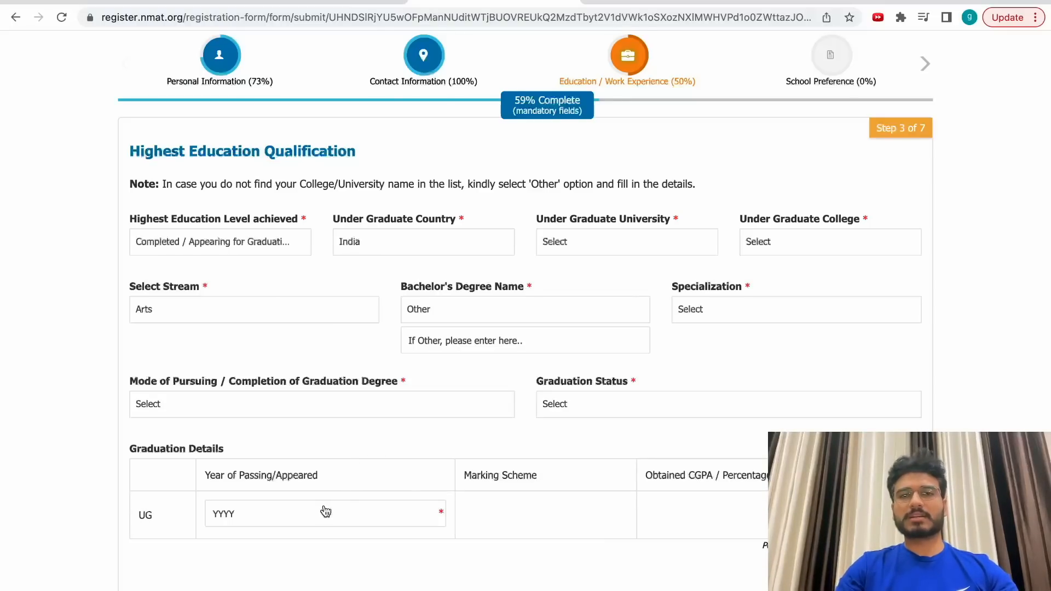
pyautogui.click(295, 513)
pyautogui.click(241, 408)
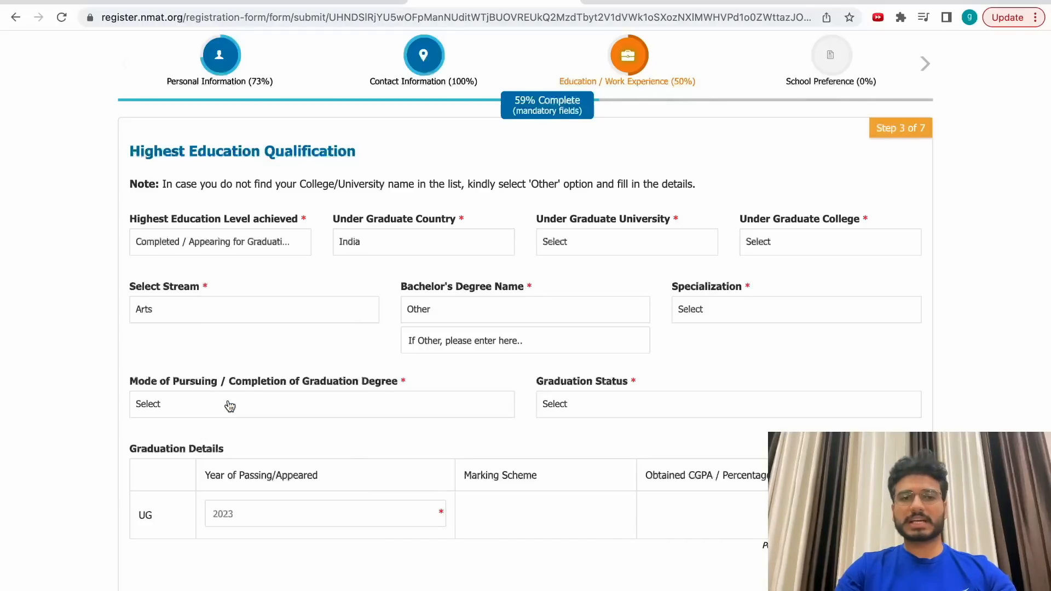
pyautogui.click(293, 505)
pyautogui.click(265, 410)
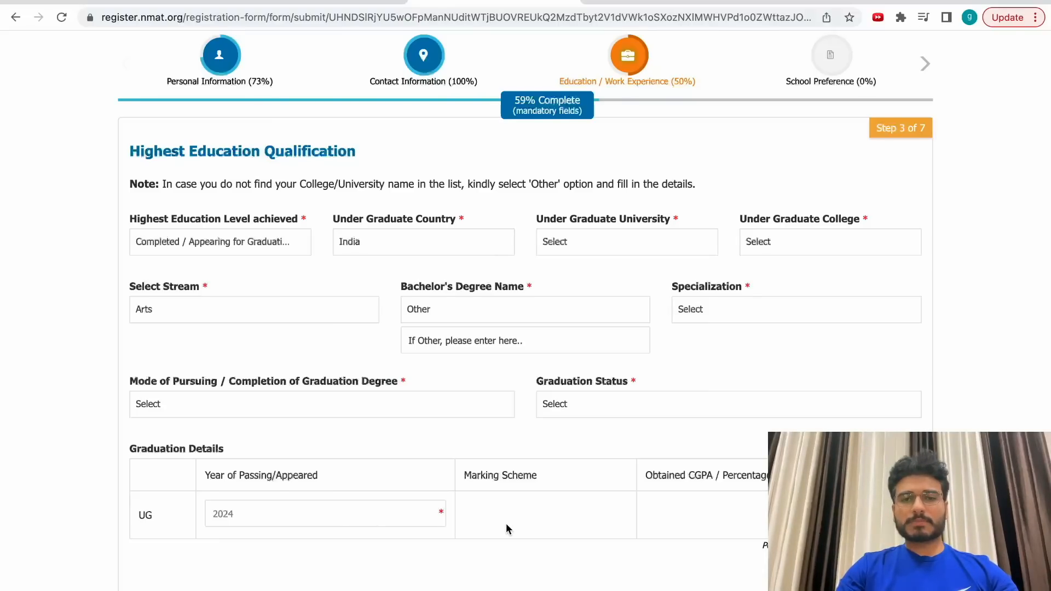
# Settle the year of passing on 2023.
pyautogui.click(369, 520)
pyautogui.click(412, 399)
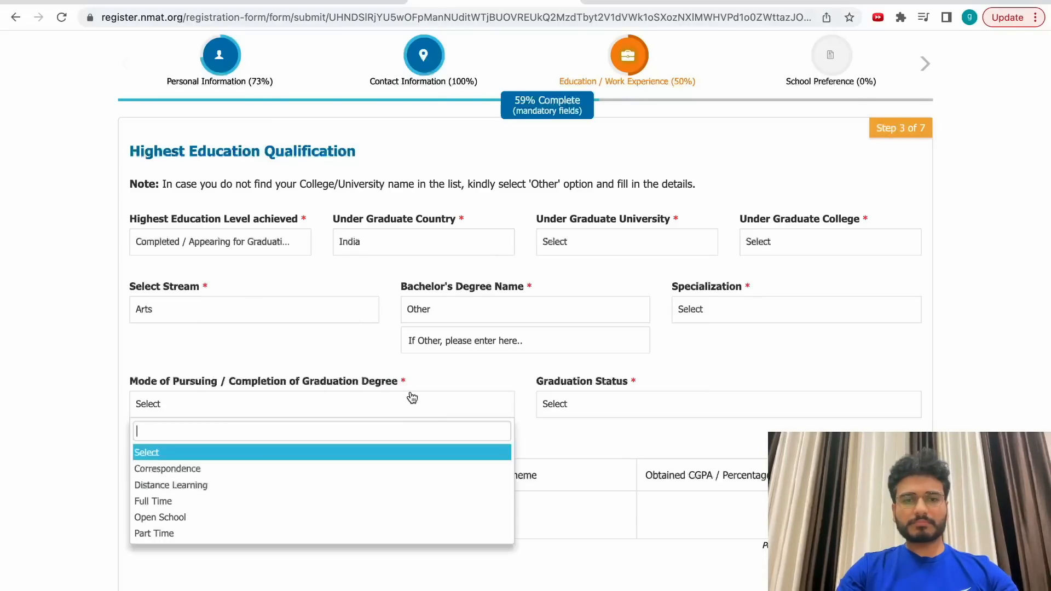
pyautogui.click(529, 505)
pyautogui.scroll(-3, 529, 505)
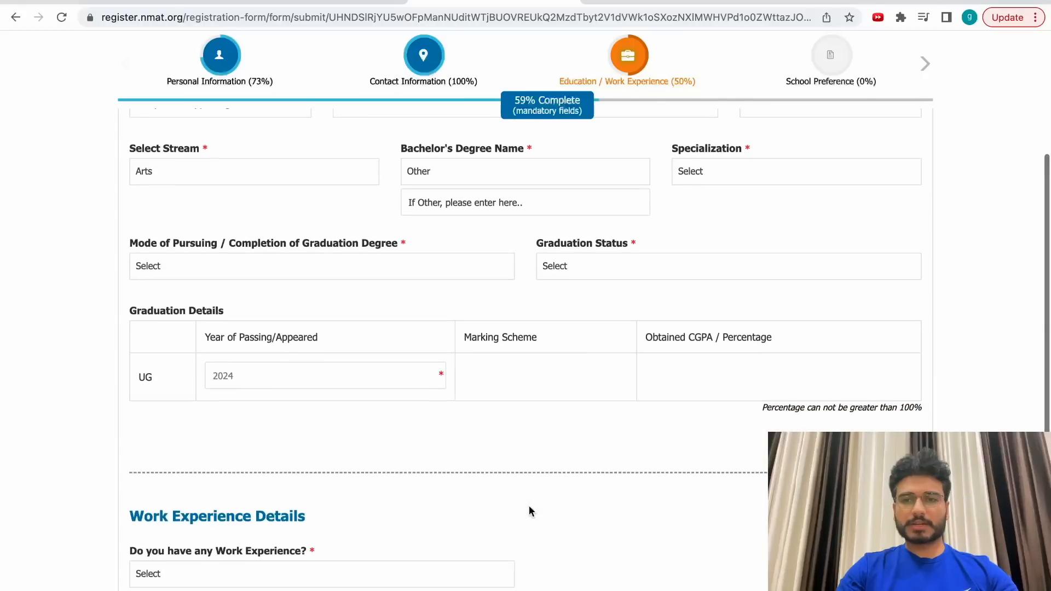
pyautogui.scroll(1, 469, 429)
pyautogui.click(376, 422)
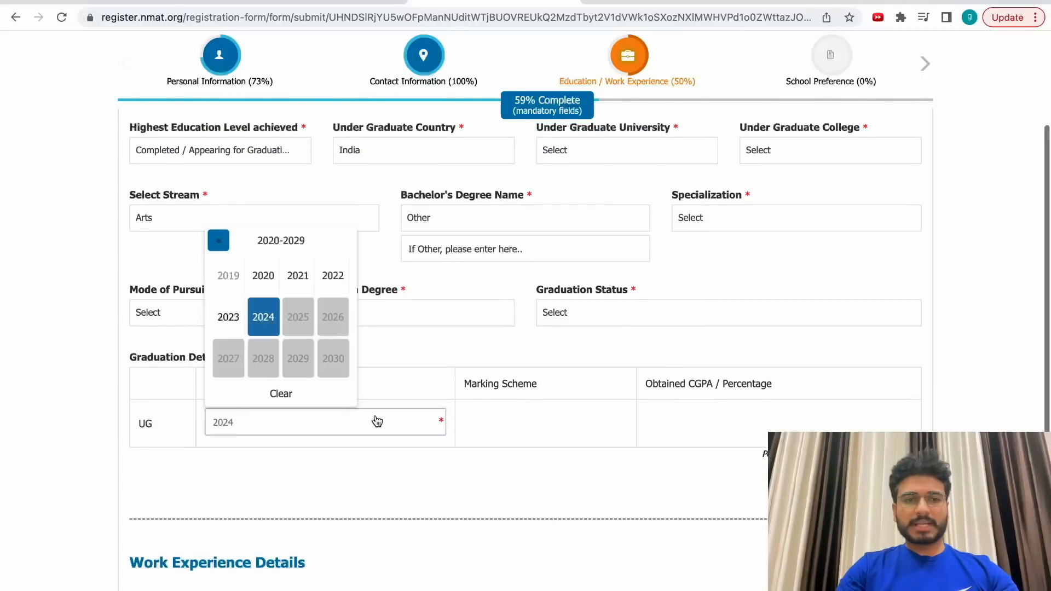
pyautogui.click(242, 319)
pyautogui.scroll(5, 497, 427)
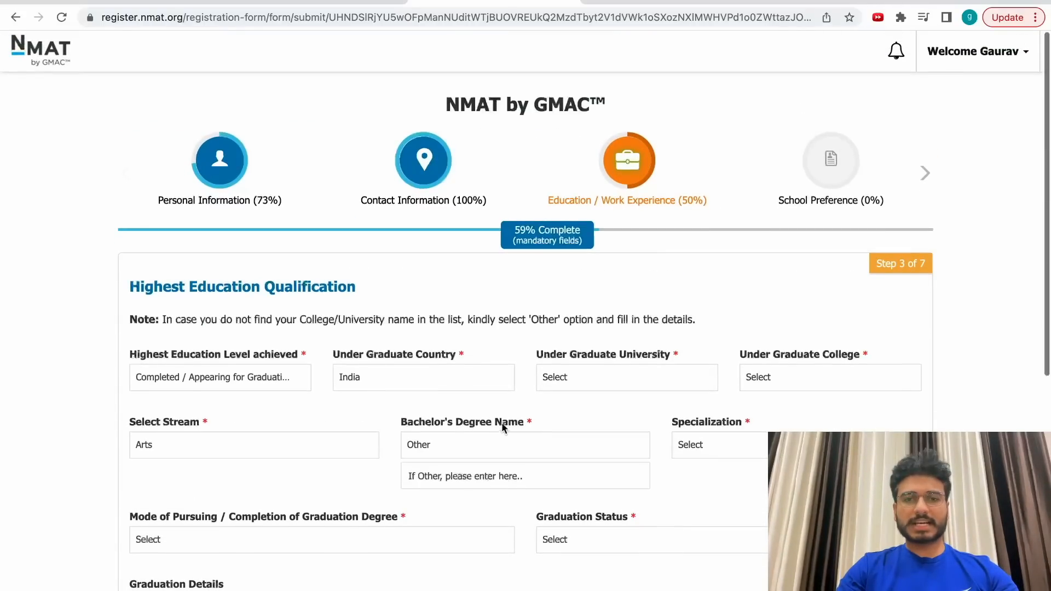
# Choose the listed engineering college as both the university and the college.
pyautogui.click(624, 381)
pyautogui.click(596, 446)
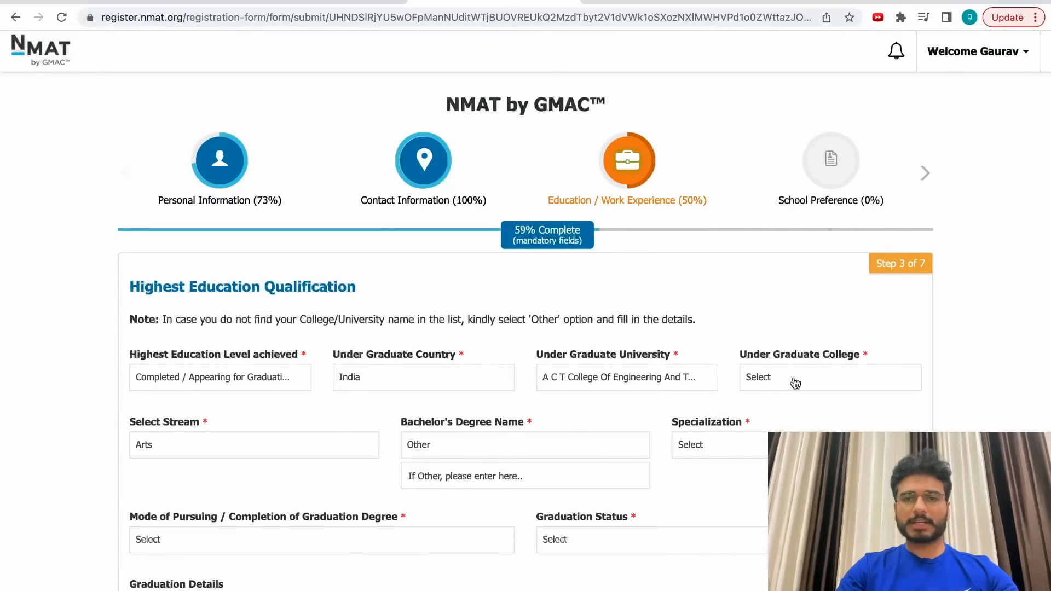
pyautogui.click(793, 379)
pyautogui.click(778, 446)
# Set the bachelor's degree to B.A. with Actuarial Science specialization.
pyautogui.click(211, 441)
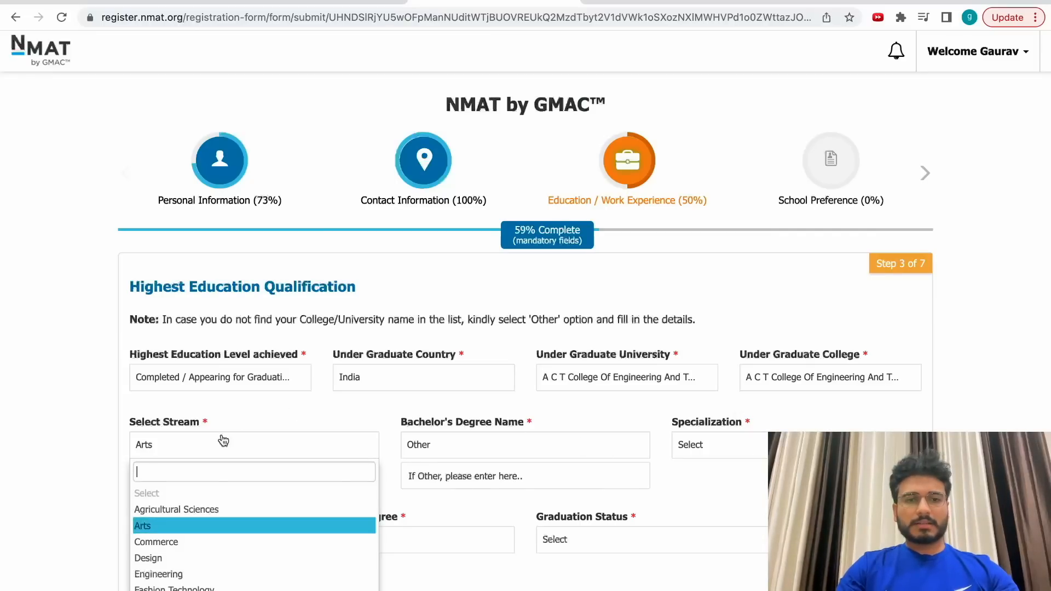
pyautogui.click(501, 452)
pyautogui.click(477, 510)
pyautogui.click(720, 446)
pyautogui.click(723, 509)
# Set the mode of pursuing to Full Time and graduation status to Completed.
pyautogui.click(315, 514)
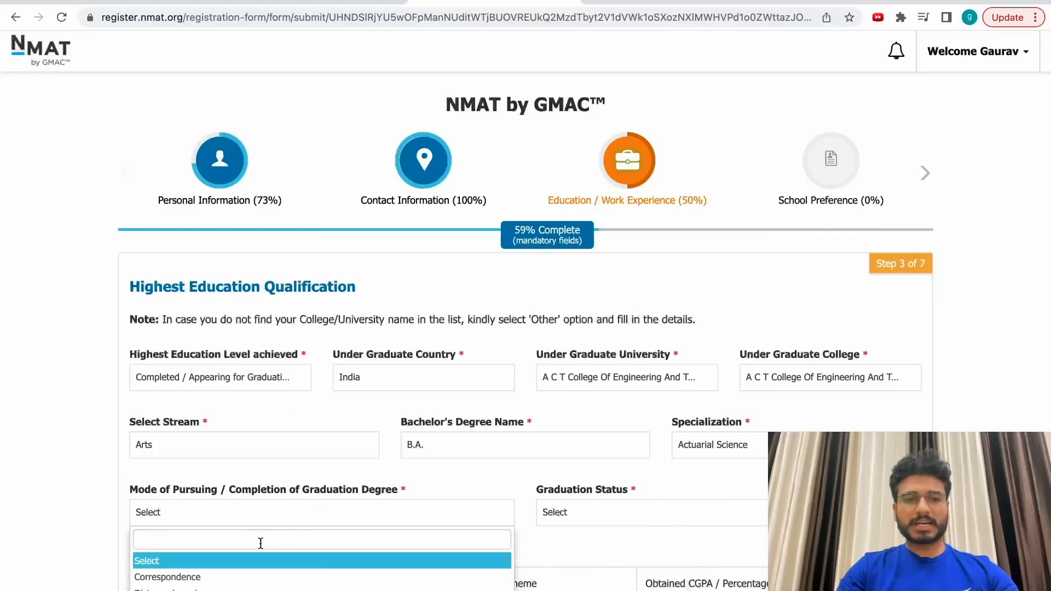
pyautogui.scroll(-4, 260, 542)
pyautogui.click(154, 413)
pyautogui.click(593, 317)
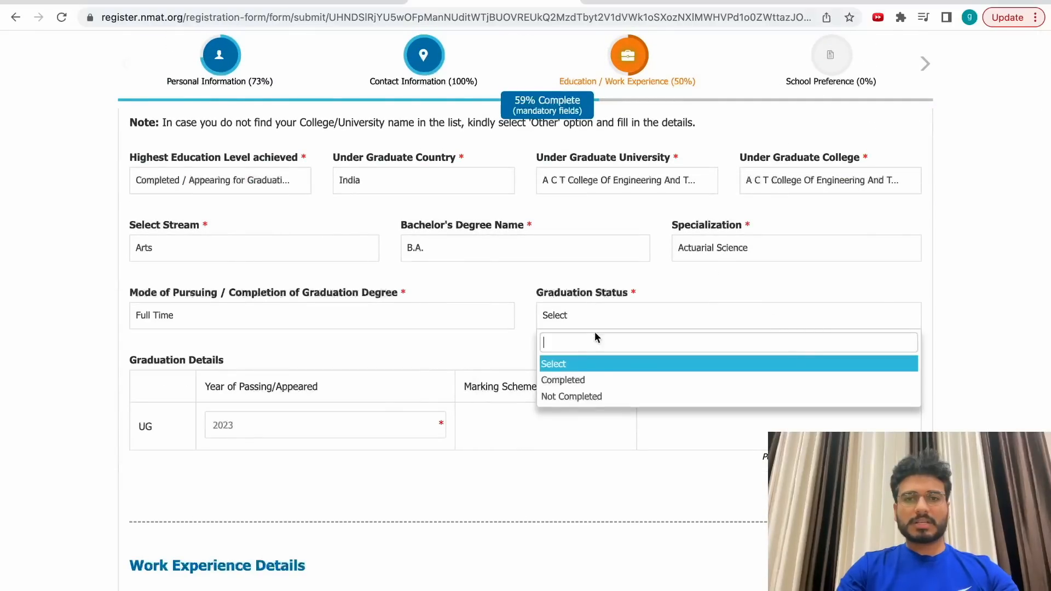
pyautogui.click(594, 381)
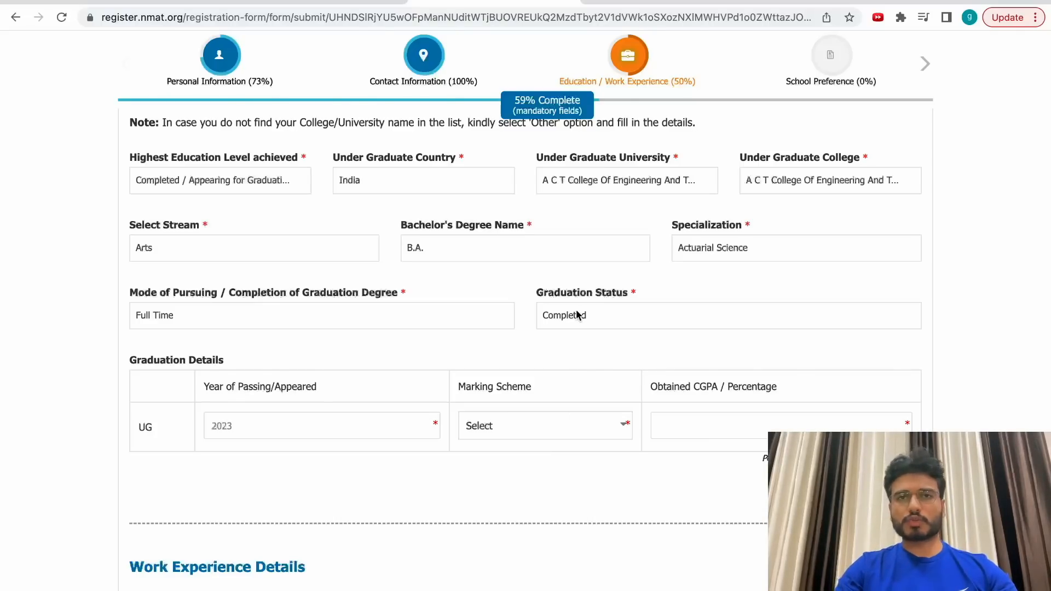
# Choose the Percentage marking scheme and enter 90 as the obtained percentage.
pyautogui.click(615, 439)
pyautogui.moveTo(651, 384); pyautogui.dragTo(738, 380)
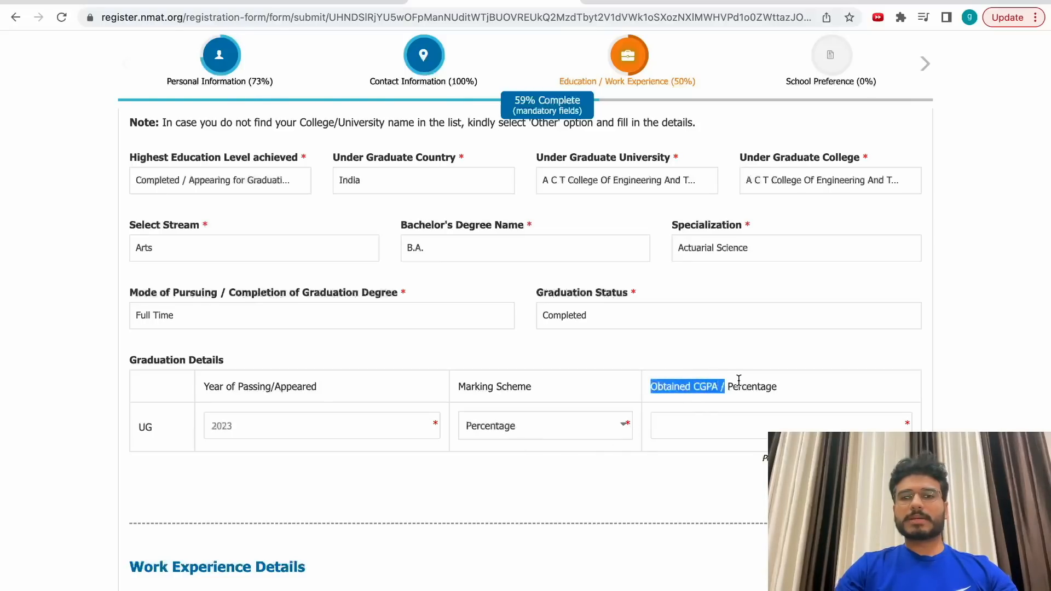
pyautogui.click(710, 429)
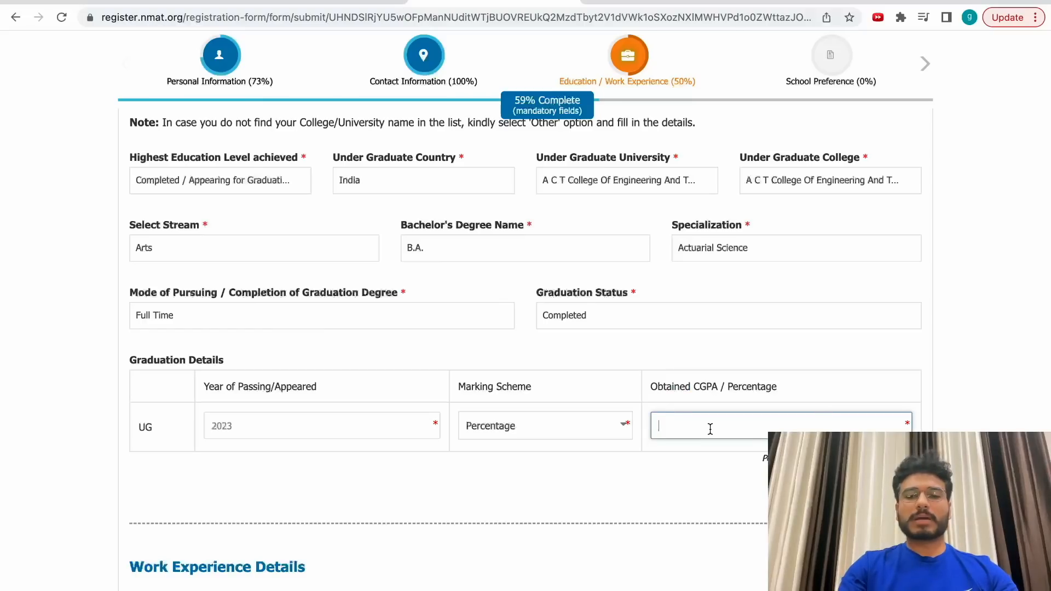
pyautogui.moveTo(762, 456); pyautogui.dragTo(844, 459)
pyautogui.click(714, 420)
# Answer Yes to work experience and look through engagement, sector, years and months options.
pyautogui.scroll(-4, 751, 368)
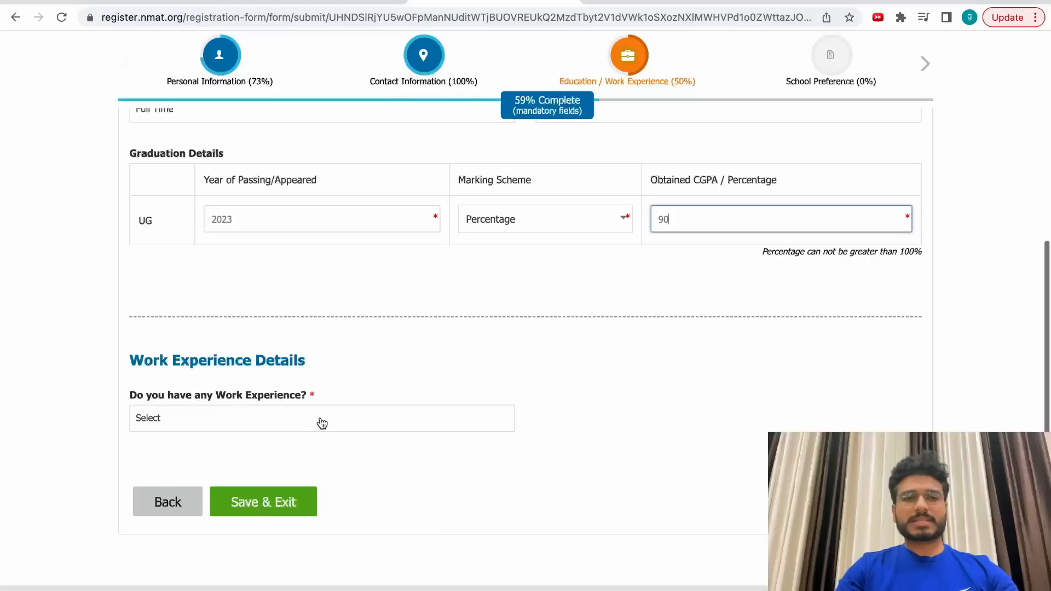
pyautogui.click(323, 425)
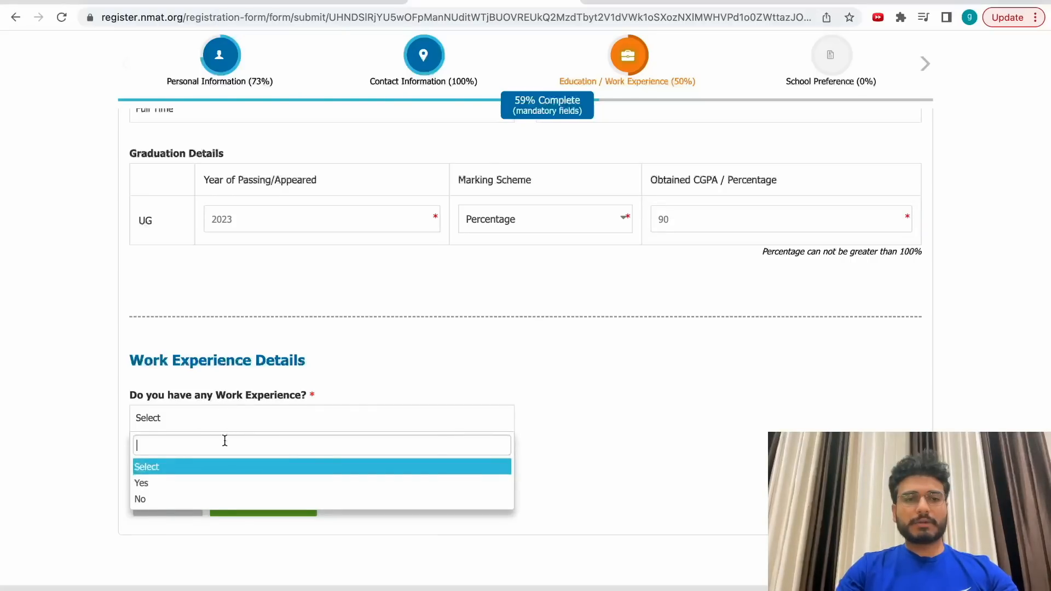
pyautogui.click(206, 483)
pyautogui.scroll(-3, 385, 430)
pyautogui.click(220, 331)
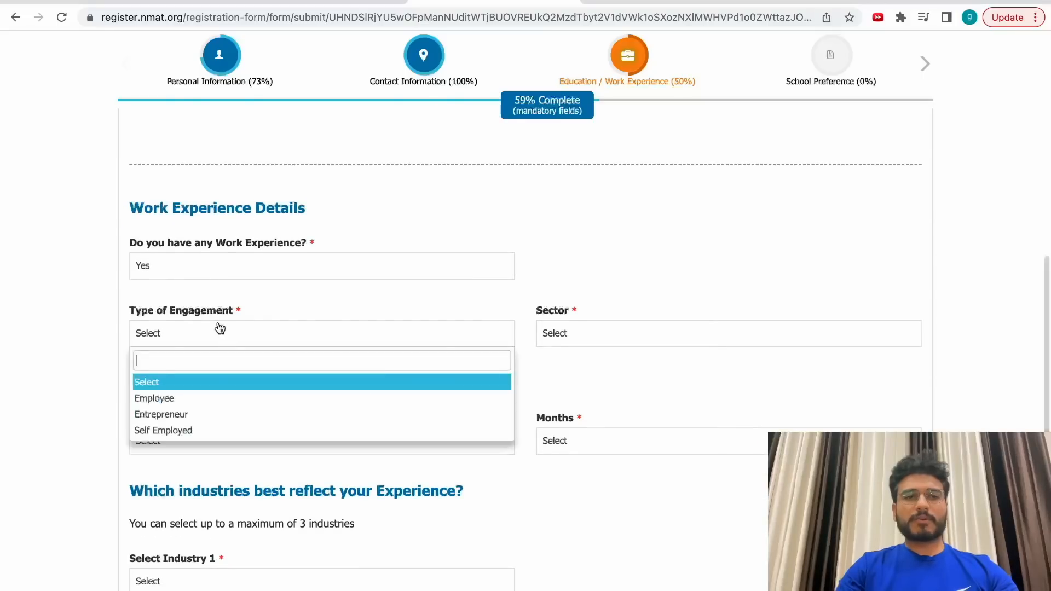
pyautogui.click(647, 337)
pyautogui.click(227, 441)
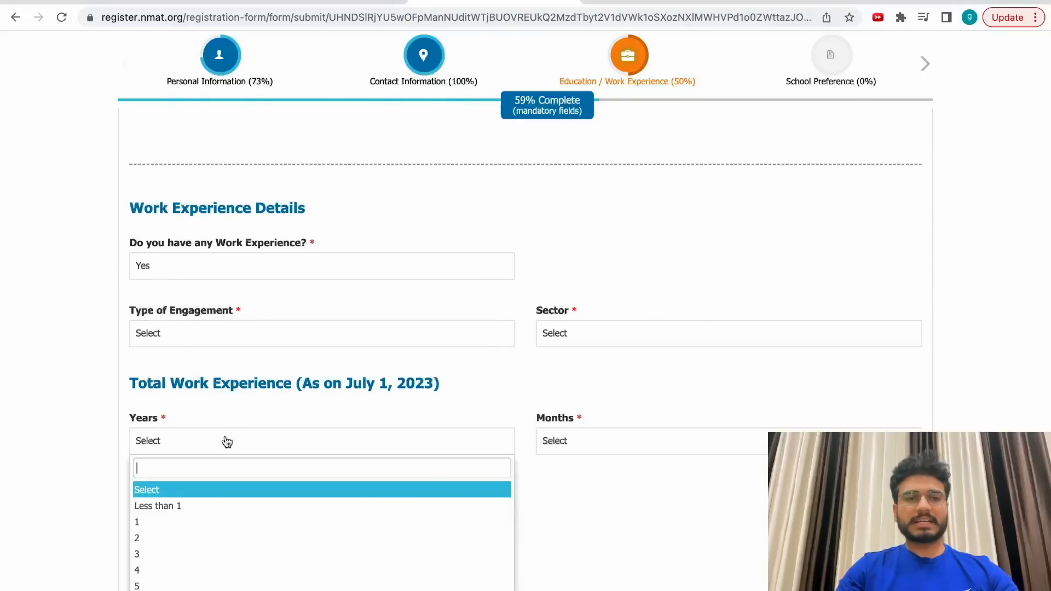
pyautogui.scroll(-1, 592, 438)
pyautogui.click(589, 363)
pyautogui.click(585, 334)
pyautogui.scroll(-1, 586, 334)
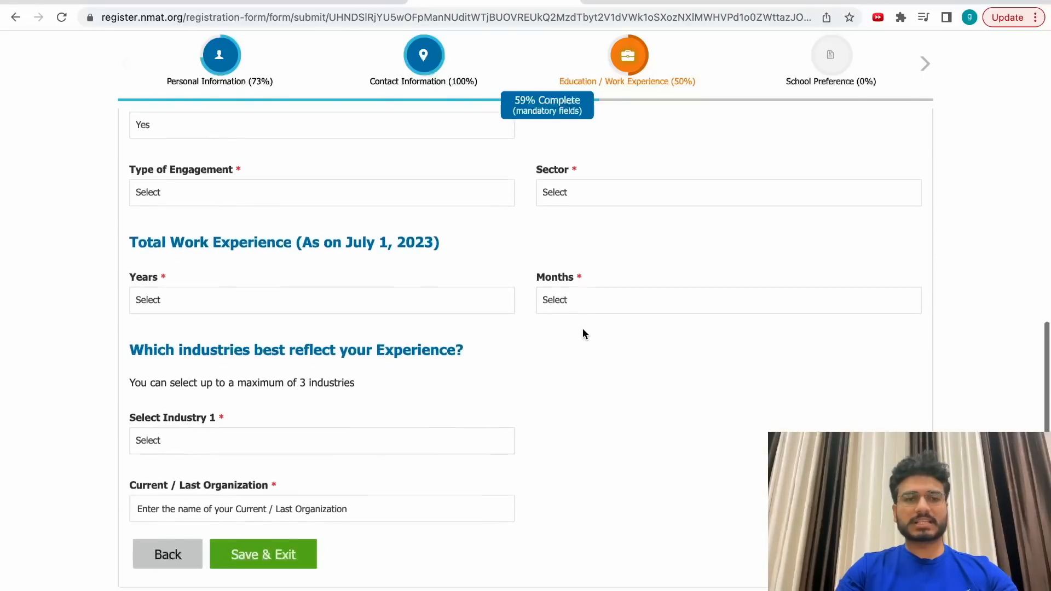
pyautogui.scroll(-1, 584, 333)
# Change the work experience answer to No.
pyautogui.moveTo(263, 286); pyautogui.dragTo(452, 287)
pyautogui.click(300, 384)
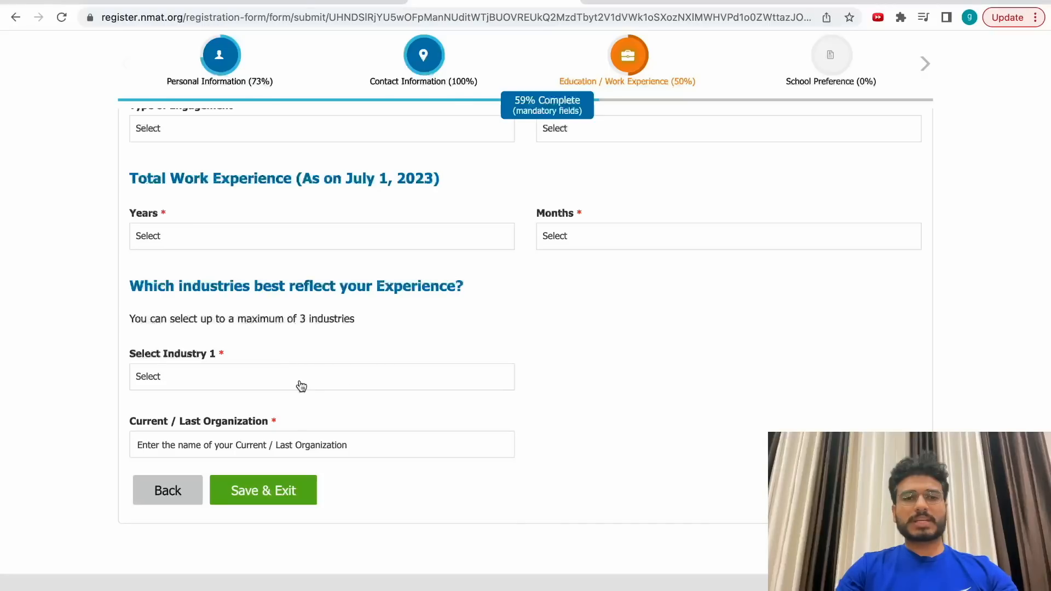
pyautogui.click(597, 317)
pyautogui.scroll(5, 597, 317)
pyautogui.click(262, 355)
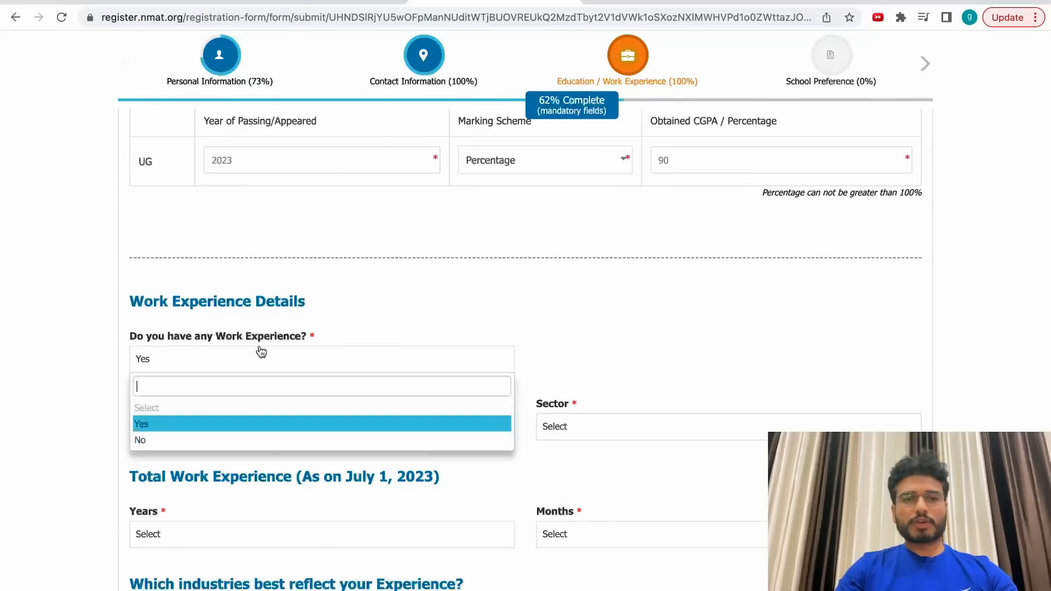
pyautogui.click(206, 440)
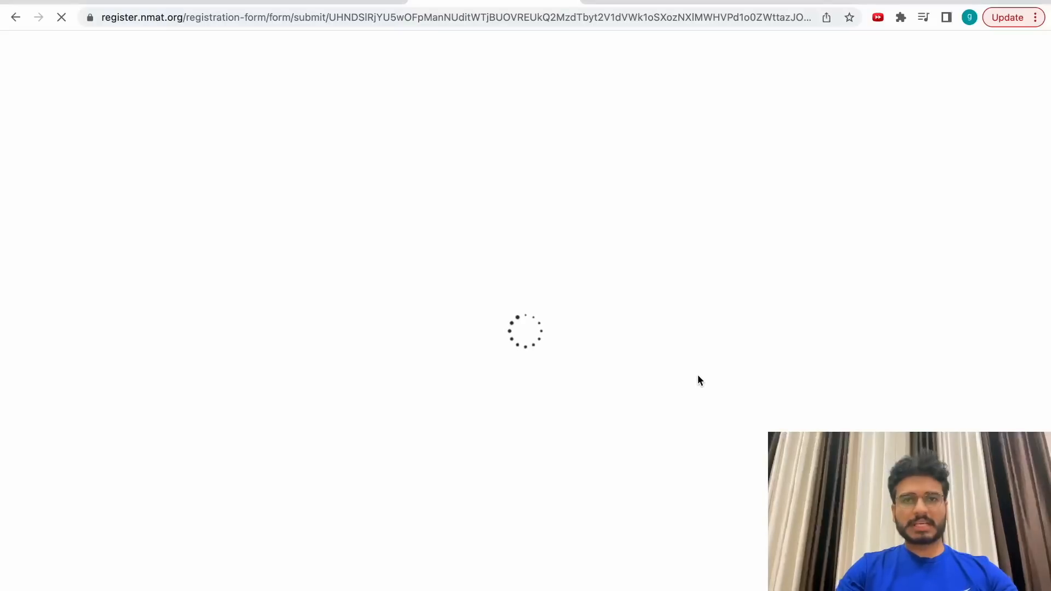
# Choose NMIMS University - MBA as first preference and K J Somaiya Institute of Management as second.
pyautogui.scroll(-5, 665, 280)
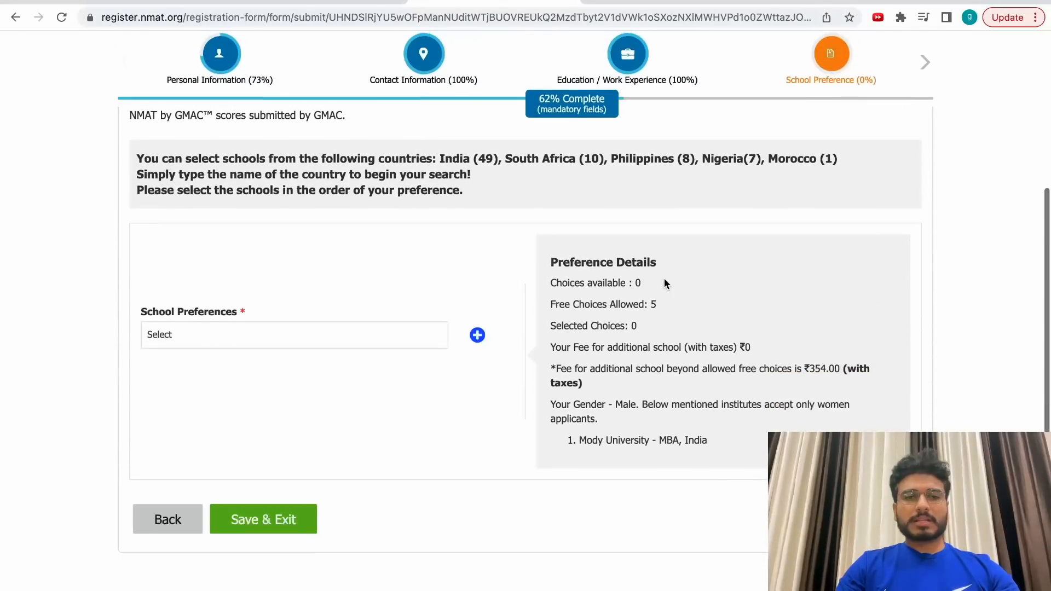
pyautogui.click(279, 335)
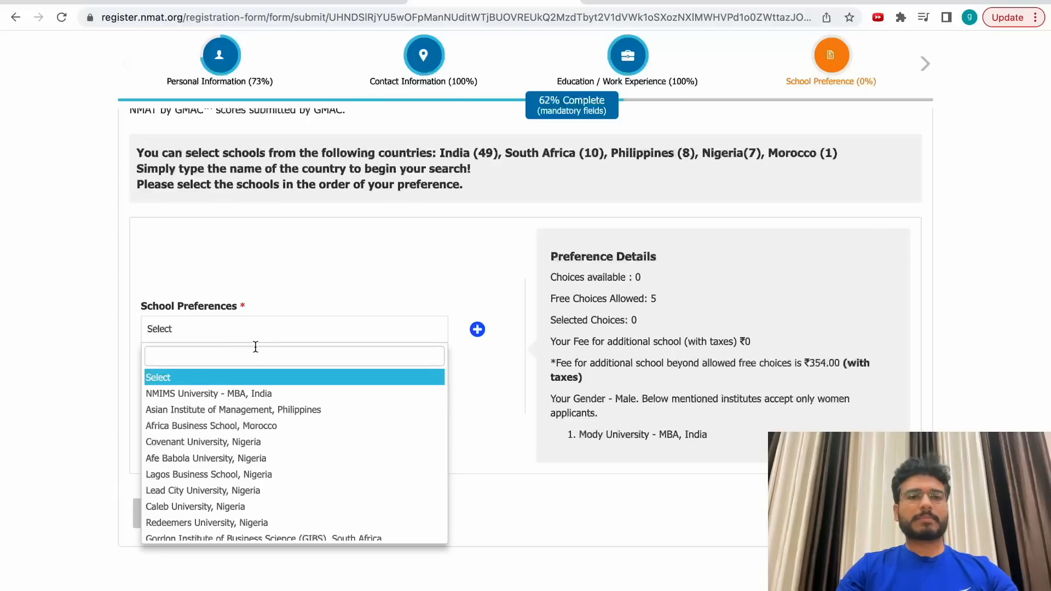
pyautogui.click(240, 394)
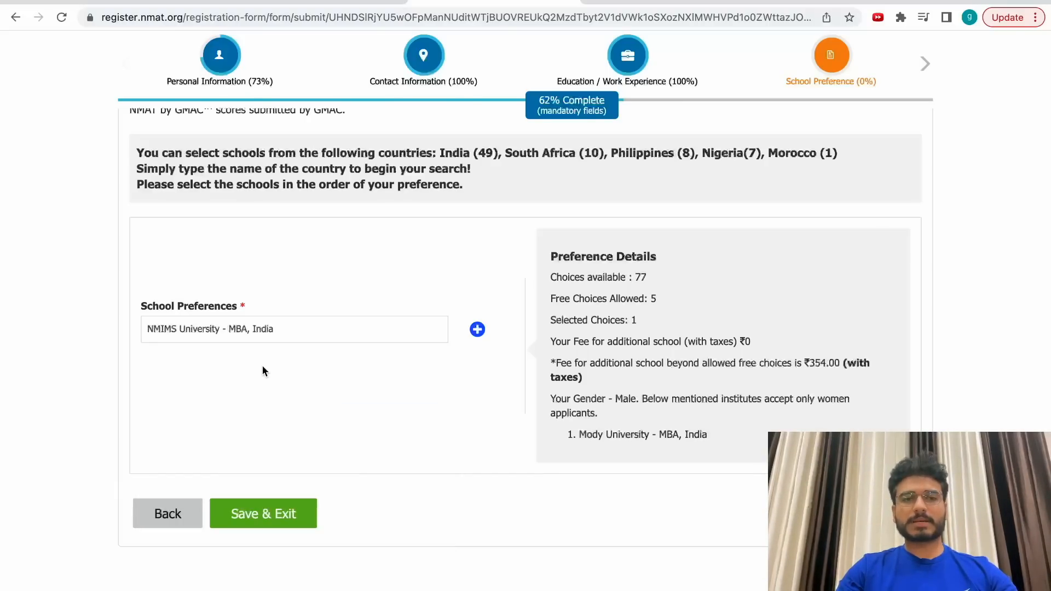
pyautogui.click(484, 333)
pyautogui.click(272, 367)
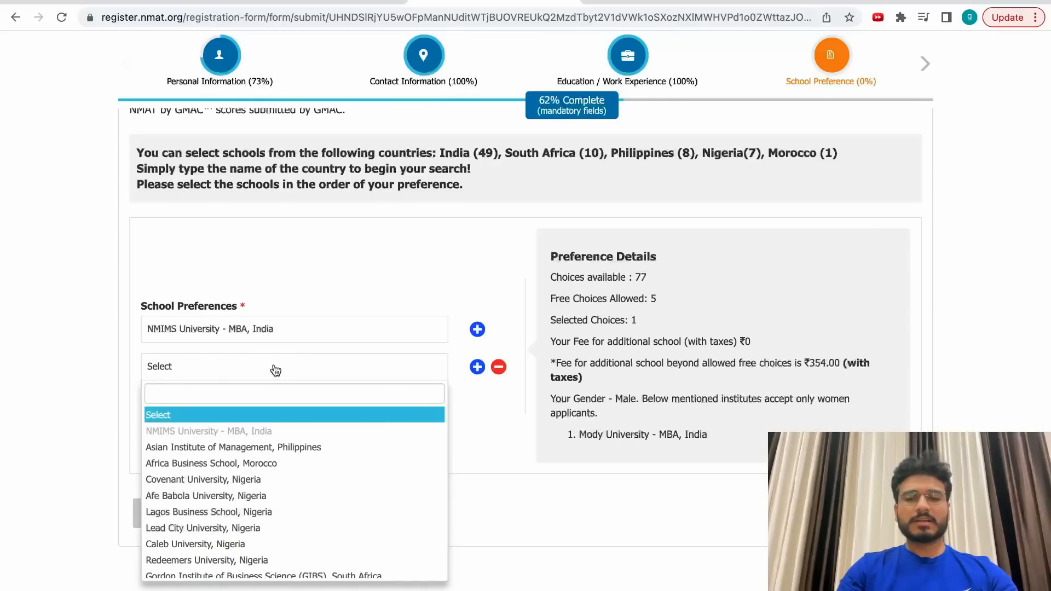
pyautogui.write('kj')
pyautogui.click(275, 368)
pyautogui.click(275, 369)
pyautogui.write('k')
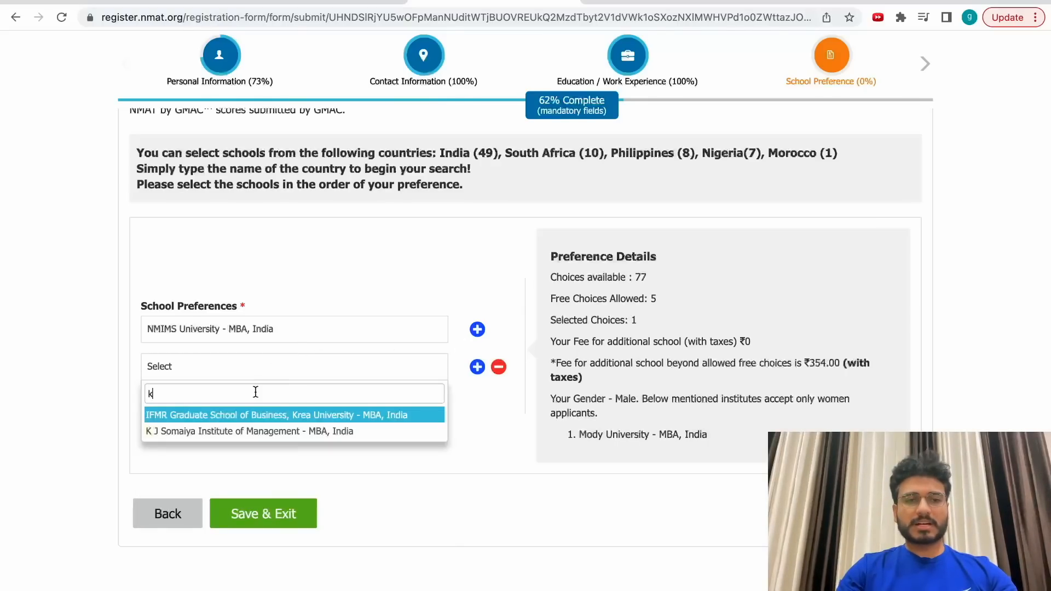
pyautogui.click(258, 430)
# Add TAPMI as the third school preference.
pyautogui.click(477, 330)
pyautogui.click(287, 389)
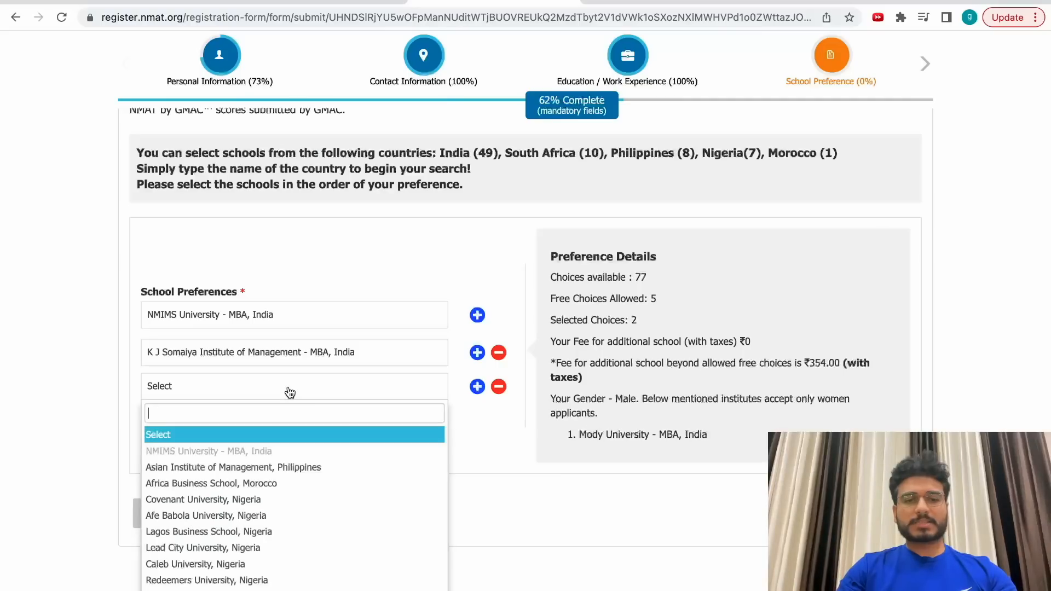
pyautogui.write('Ta')
pyautogui.press('BackSpace')
pyautogui.click(254, 515)
# Choose XIM University - MBA, India as the fourth preference.
pyautogui.scroll(-3, 260, 517)
pyautogui.scroll(-2, 261, 517)
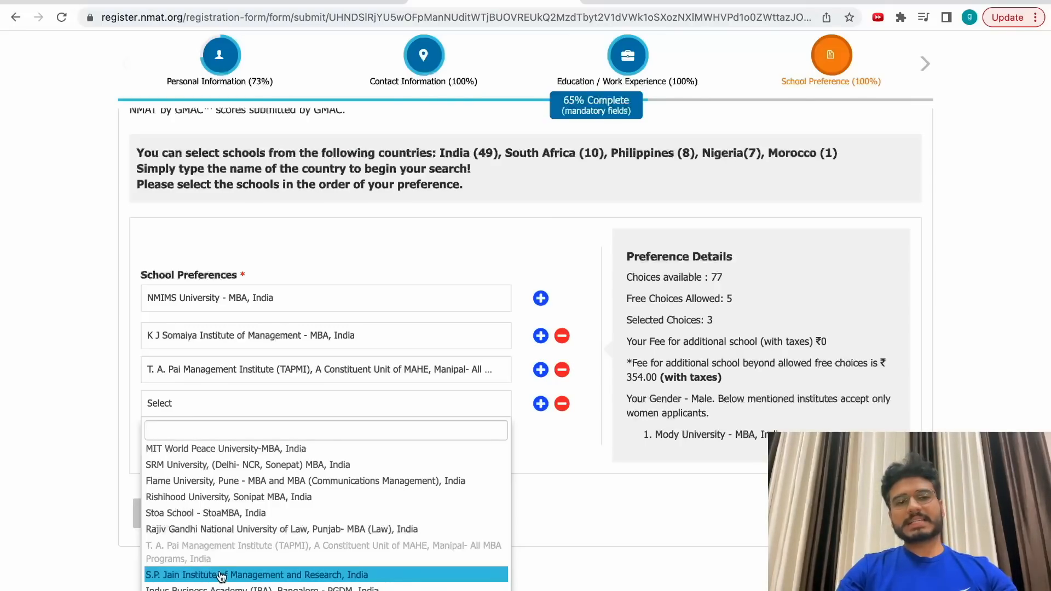
pyautogui.scroll(10, 221, 576)
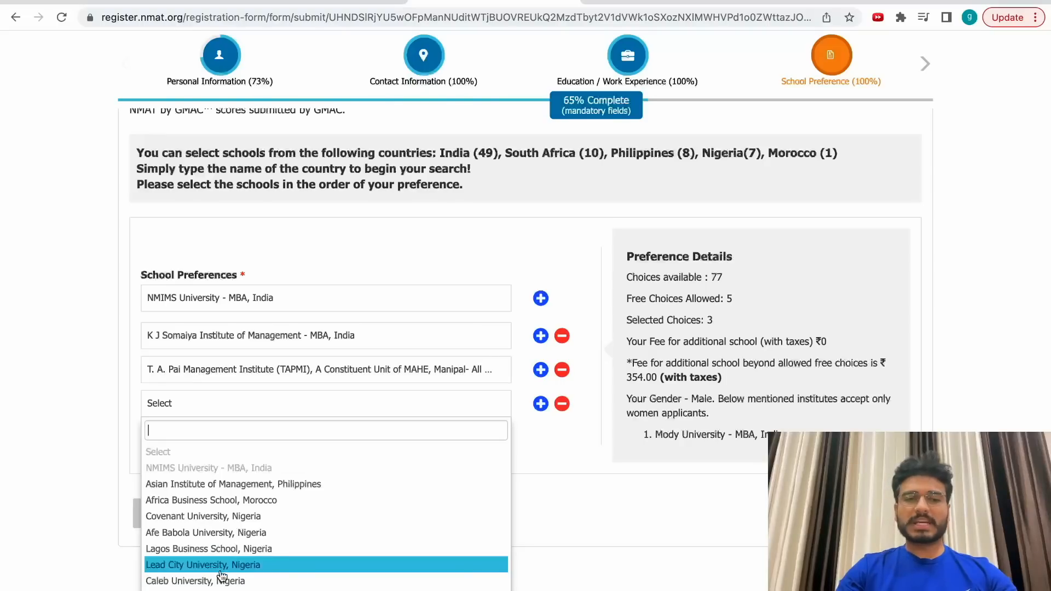
pyautogui.scroll(-5, 264, 557)
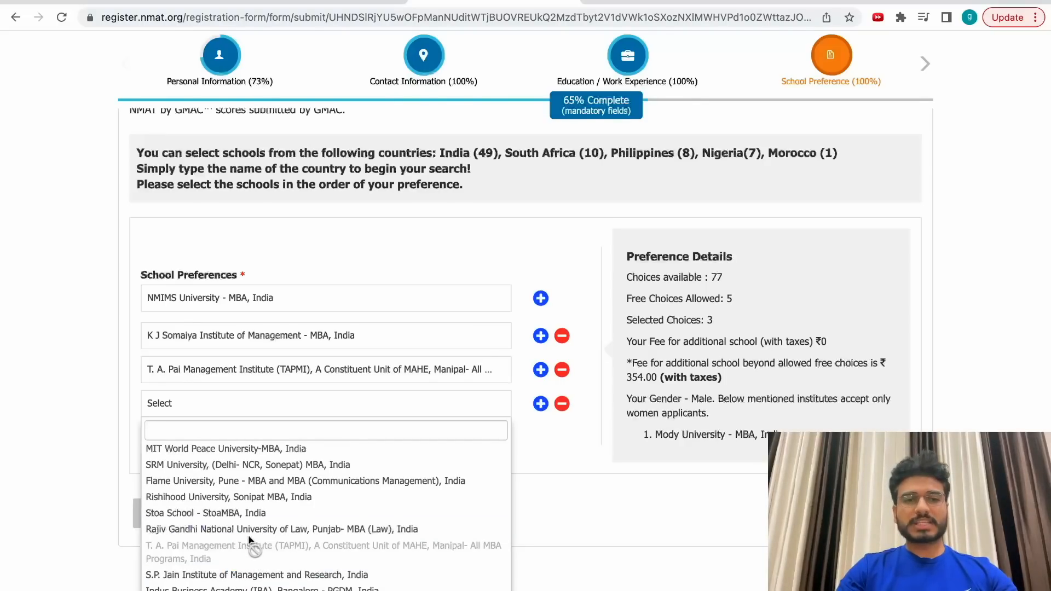
pyautogui.scroll(3, 249, 541)
pyautogui.scroll(1, 250, 542)
pyautogui.scroll(-4, 250, 542)
pyautogui.scroll(3, 251, 542)
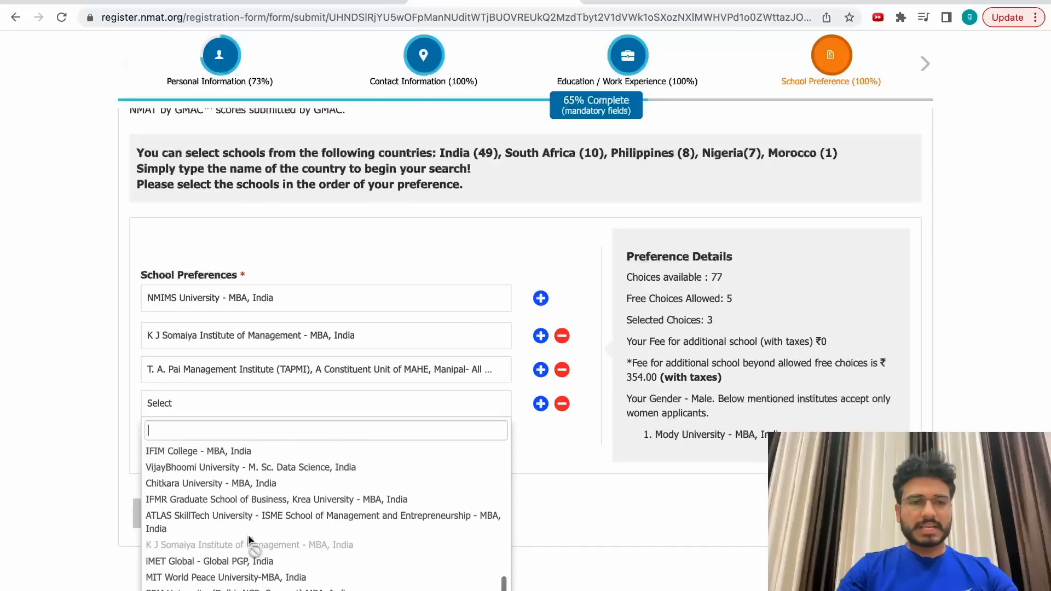
pyautogui.scroll(3, 251, 542)
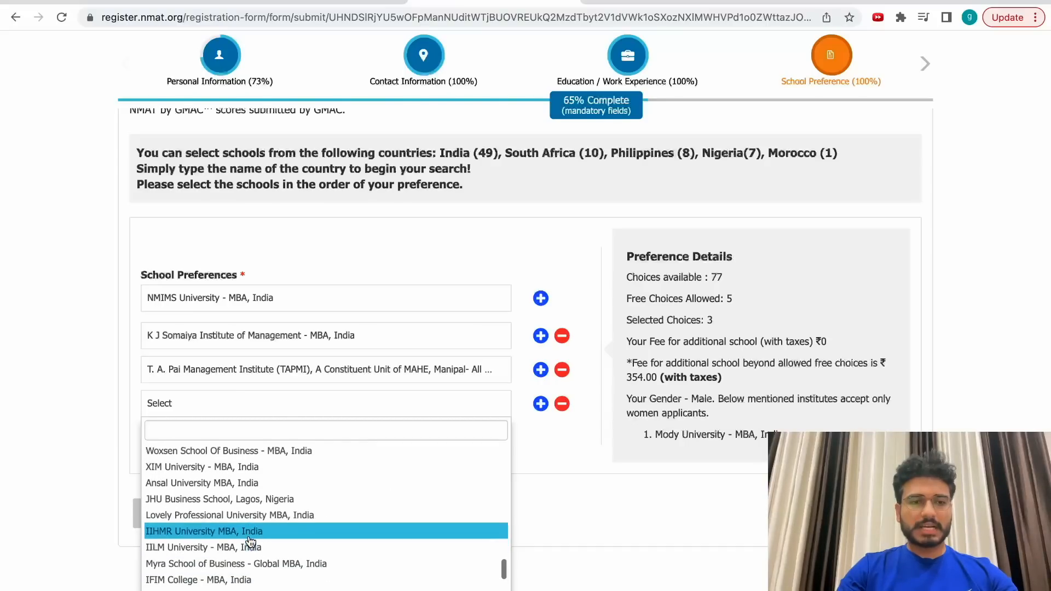
pyautogui.scroll(1, 250, 542)
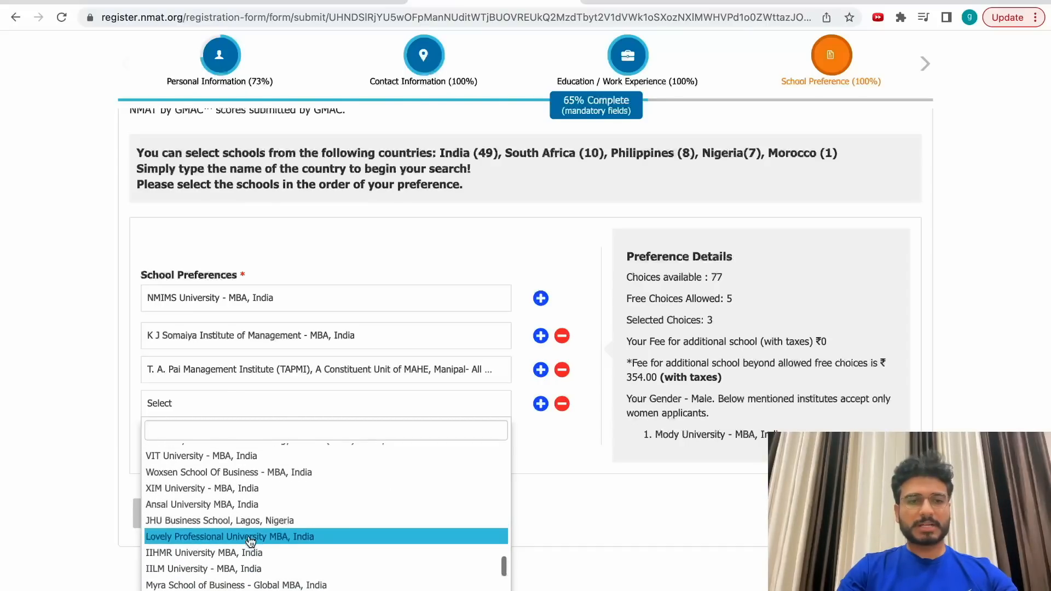
pyautogui.click(181, 489)
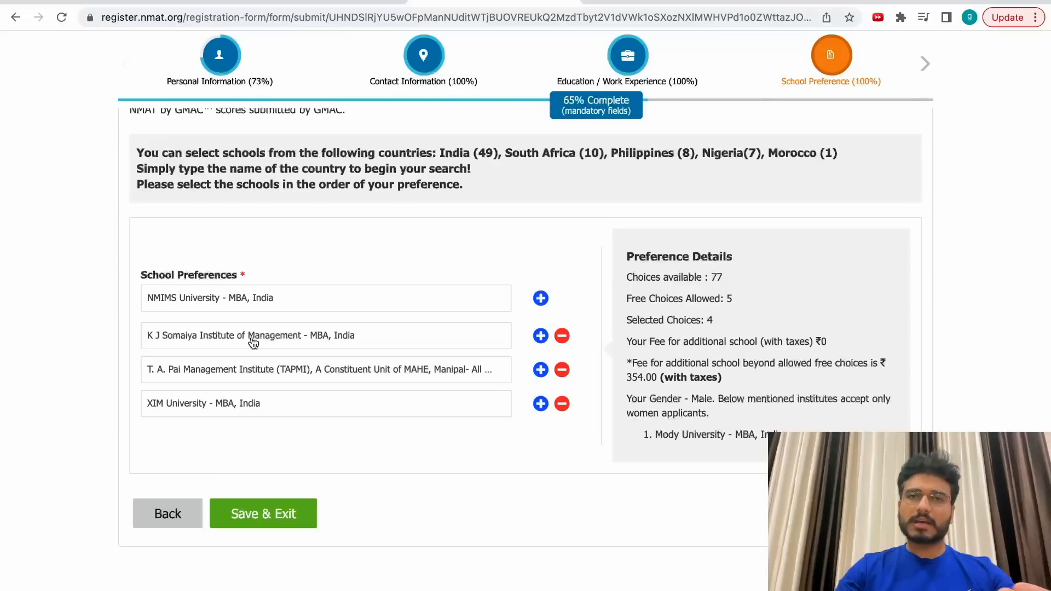
pyautogui.moveTo(141, 275); pyautogui.dragTo(253, 275)
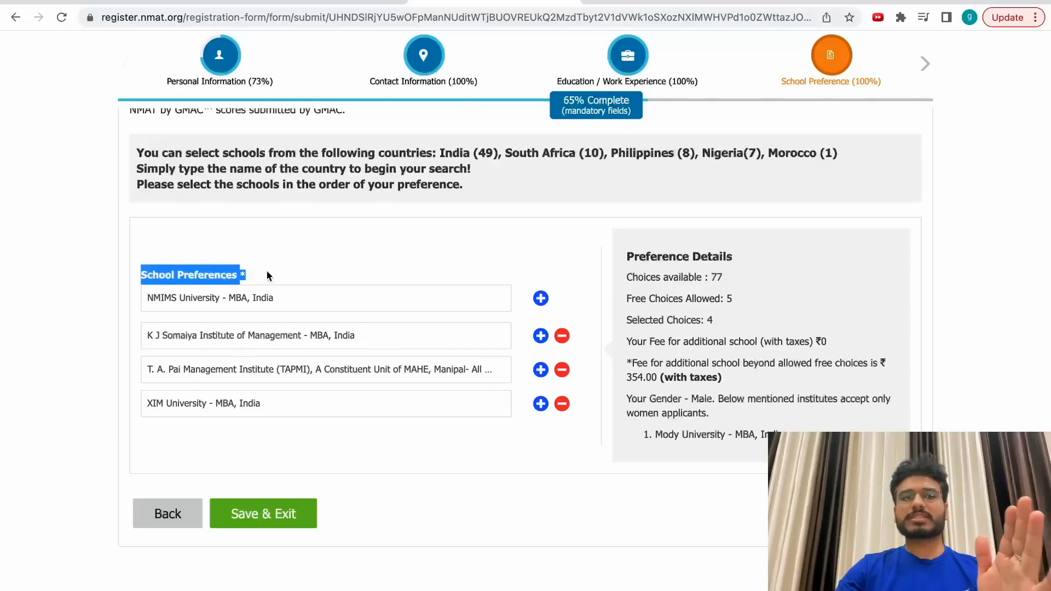
pyautogui.click(296, 274)
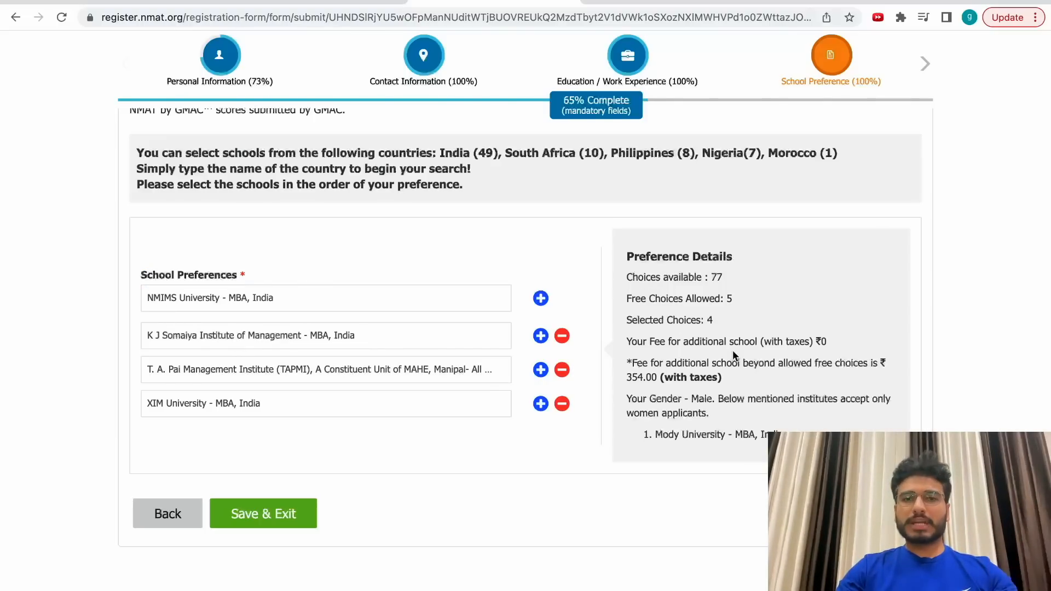
pyautogui.moveTo(627, 321); pyautogui.dragTo(721, 323)
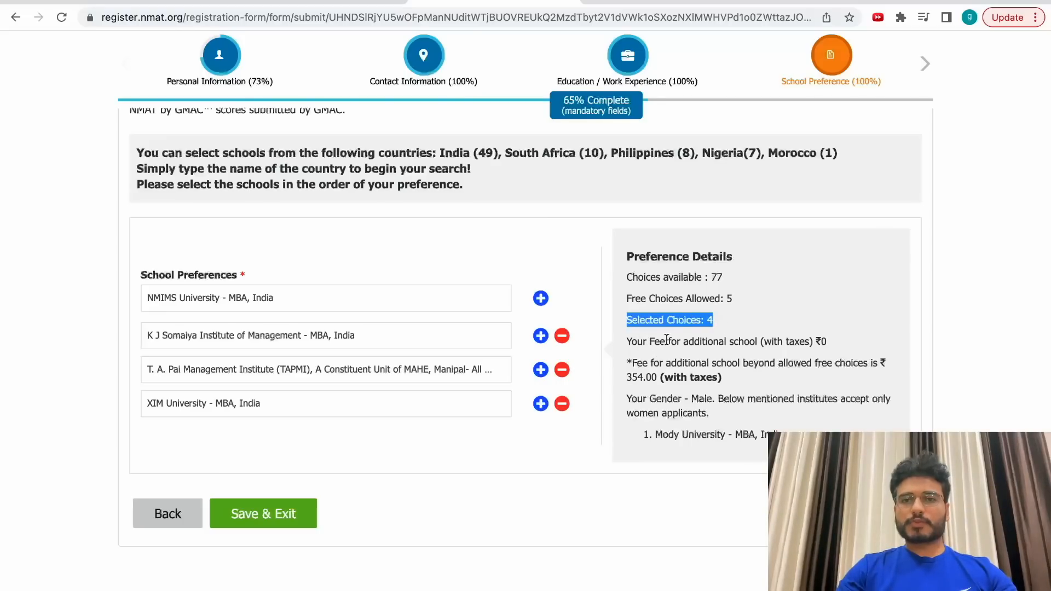
pyautogui.moveTo(627, 342); pyautogui.dragTo(757, 342)
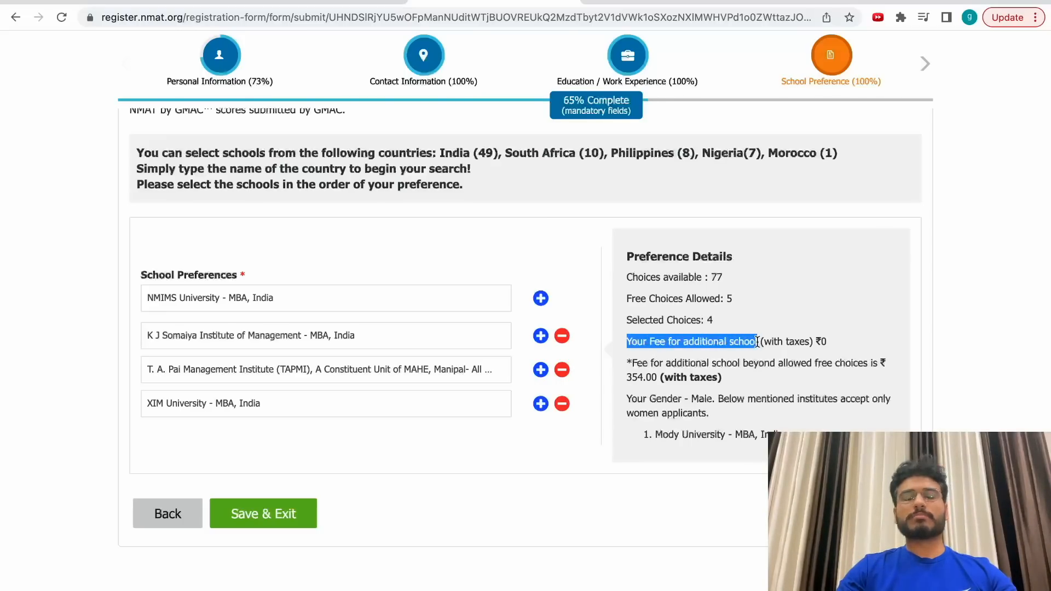
pyautogui.moveTo(626, 299); pyautogui.dragTo(739, 305)
# Add a fifth school preference: Asian Institute of Management, Philippines.
pyautogui.click(739, 306)
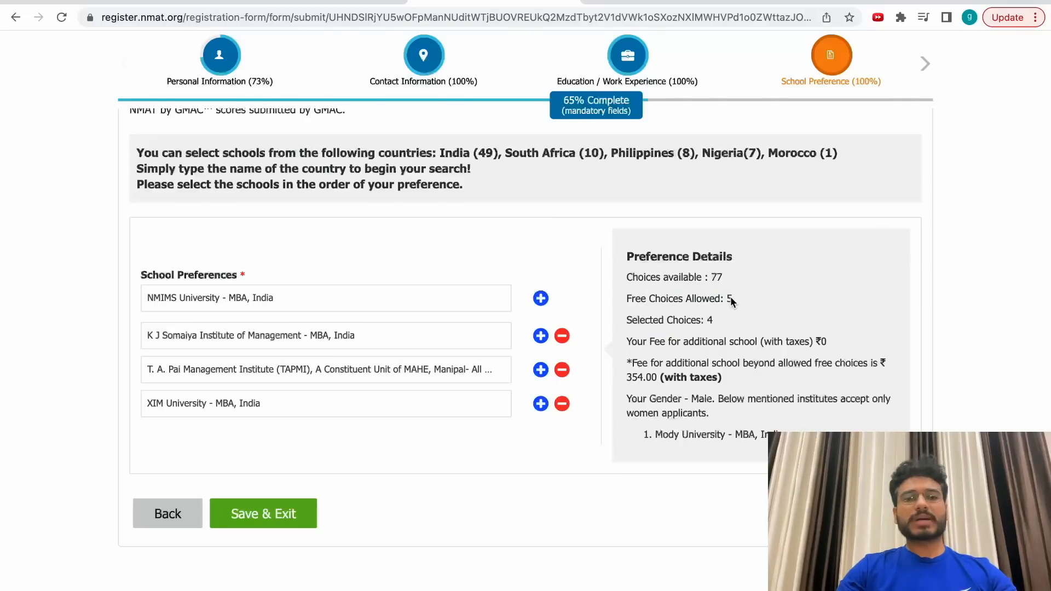
pyautogui.click(541, 298)
pyautogui.click(336, 431)
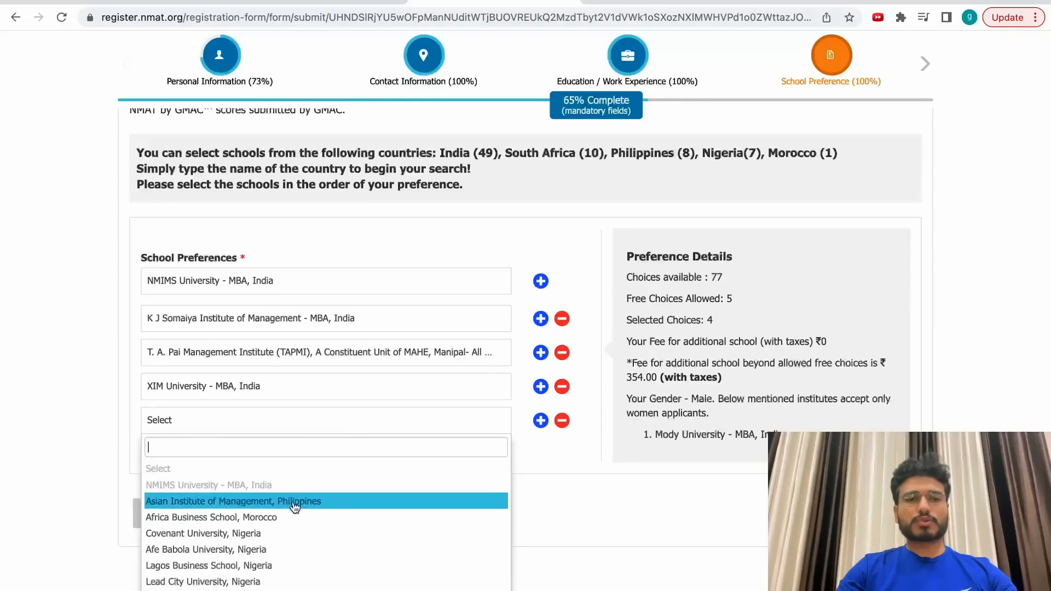
pyautogui.click(250, 500)
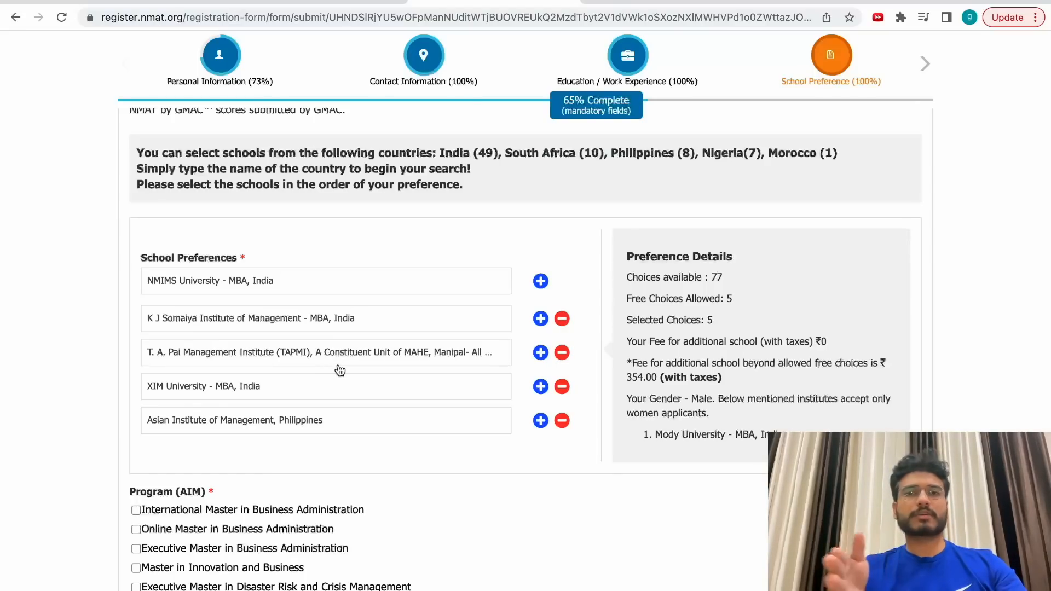
# Delete the fifth school and save the remaining four school preferences.
pyautogui.scroll(-2, 721, 469)
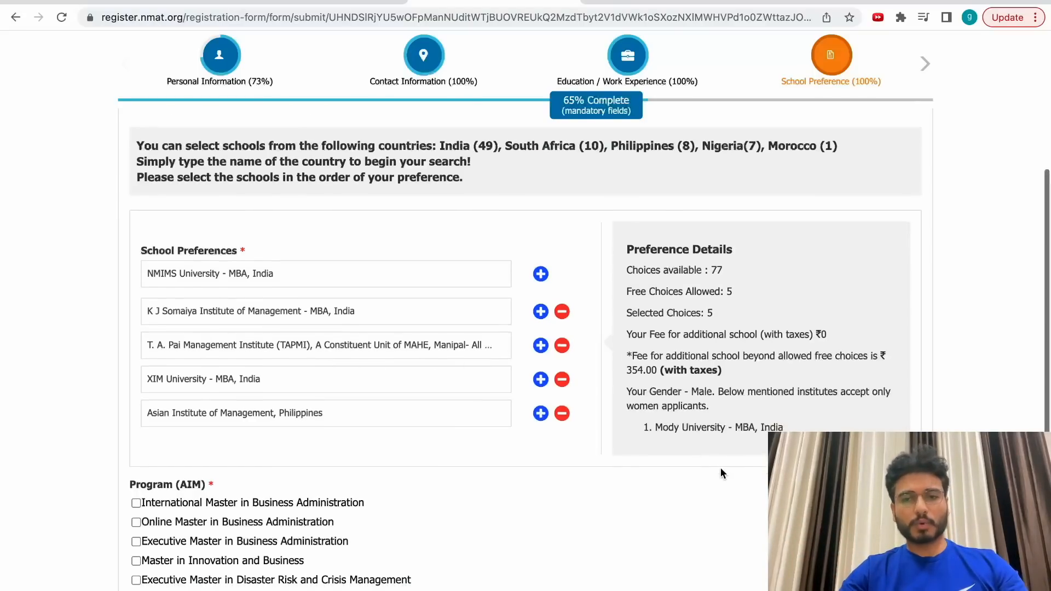
pyautogui.scroll(-3, 721, 474)
pyautogui.moveTo(626, 177); pyautogui.dragTo(728, 177)
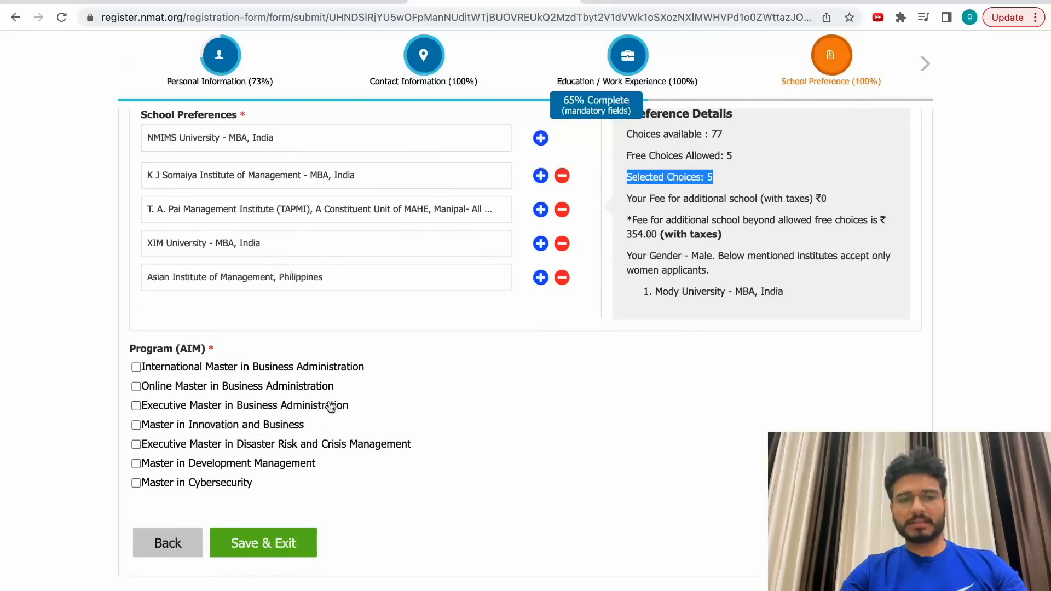
pyautogui.click(563, 277)
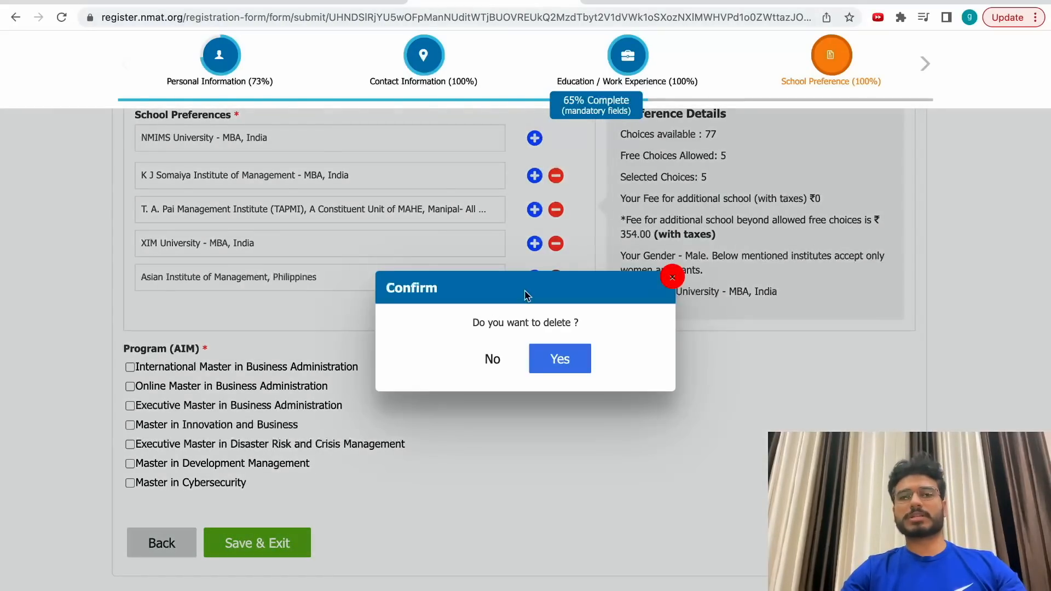
pyautogui.click(575, 367)
pyautogui.click(145, 275)
pyautogui.click(382, 235)
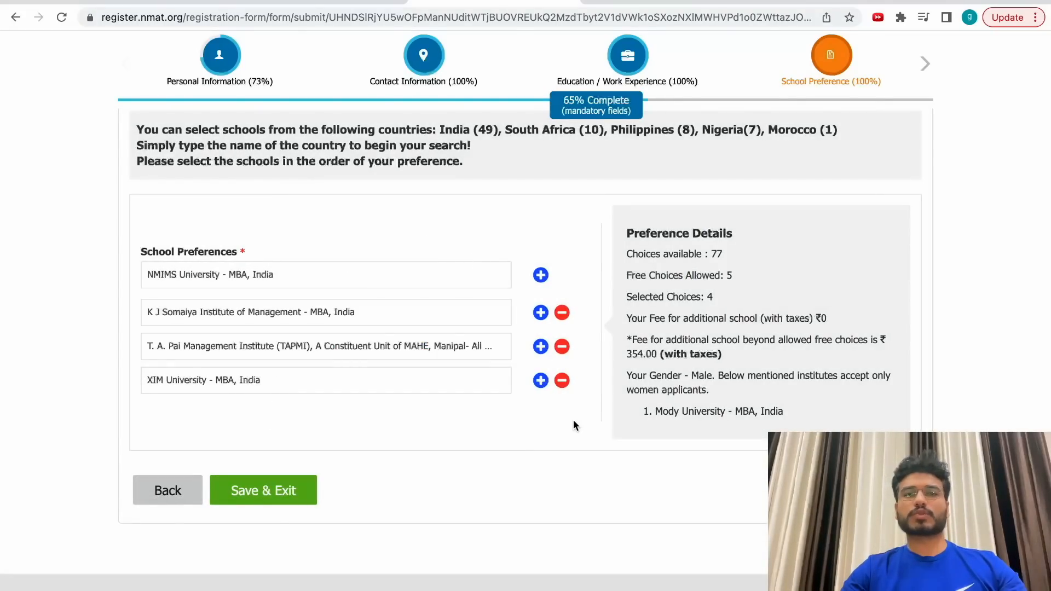
pyautogui.click(263, 490)
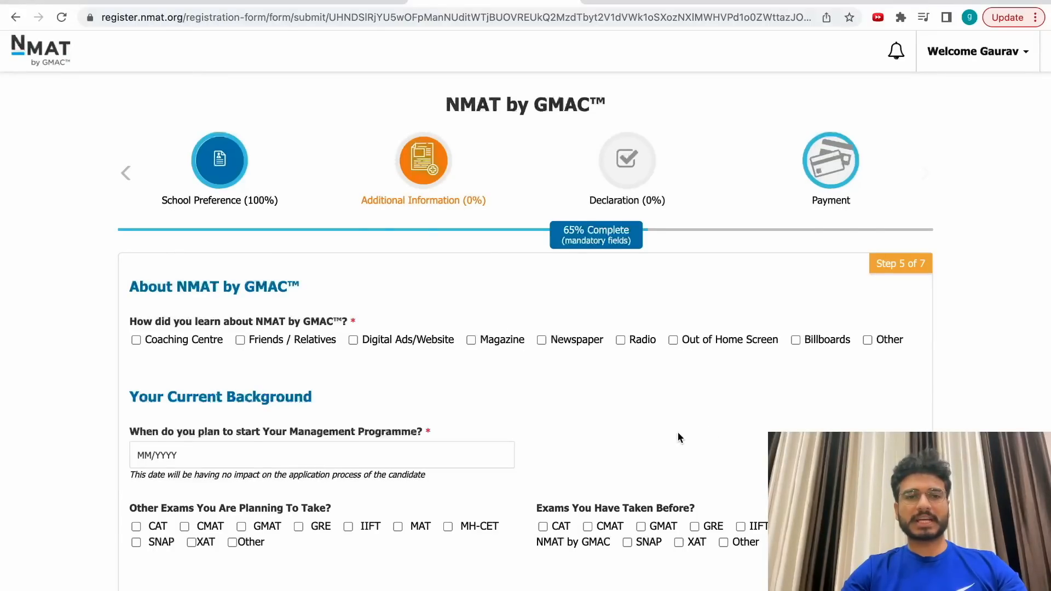
# Record Coaching Centre as the NMAT source, with the centre name Elites Grid.
pyautogui.scroll(-2, 479, 420)
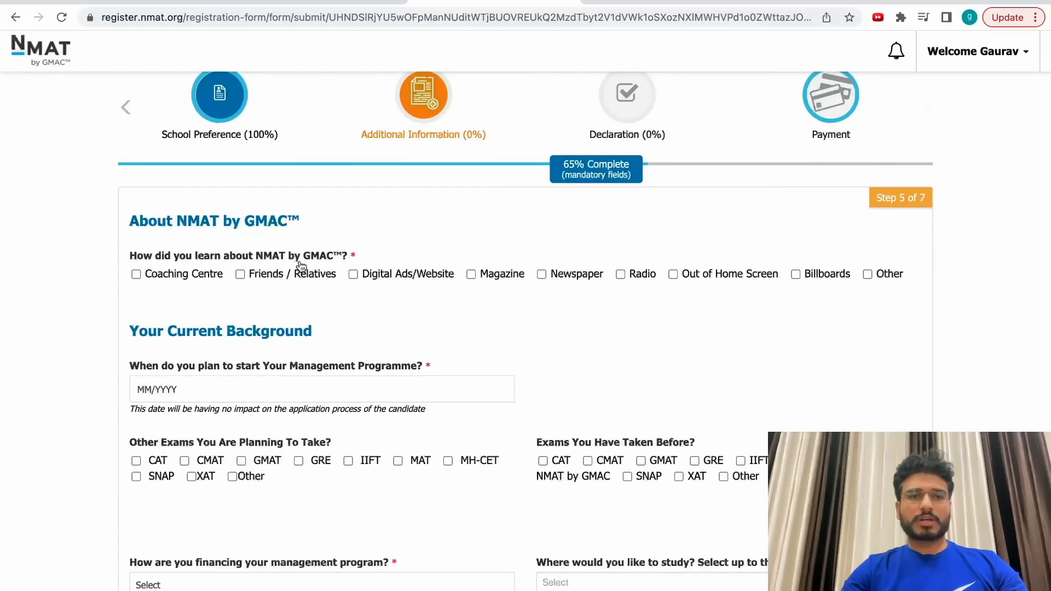
pyautogui.click(136, 274)
pyautogui.click(239, 328)
pyautogui.write('Elites Grid')
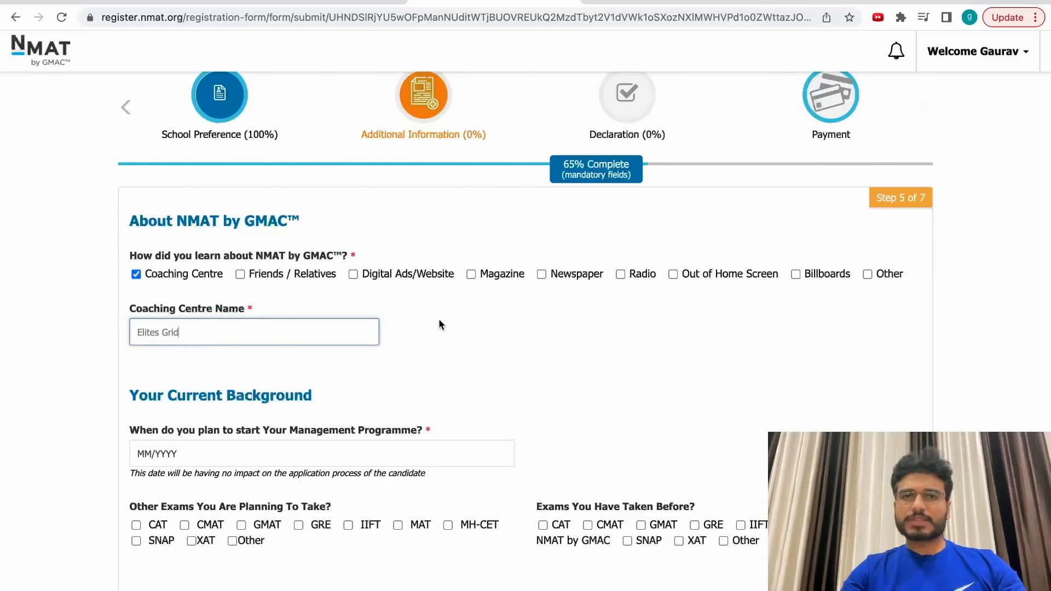
# Set the programme start date to 07/2024.
pyautogui.scroll(-3, 439, 318)
pyautogui.click(308, 300)
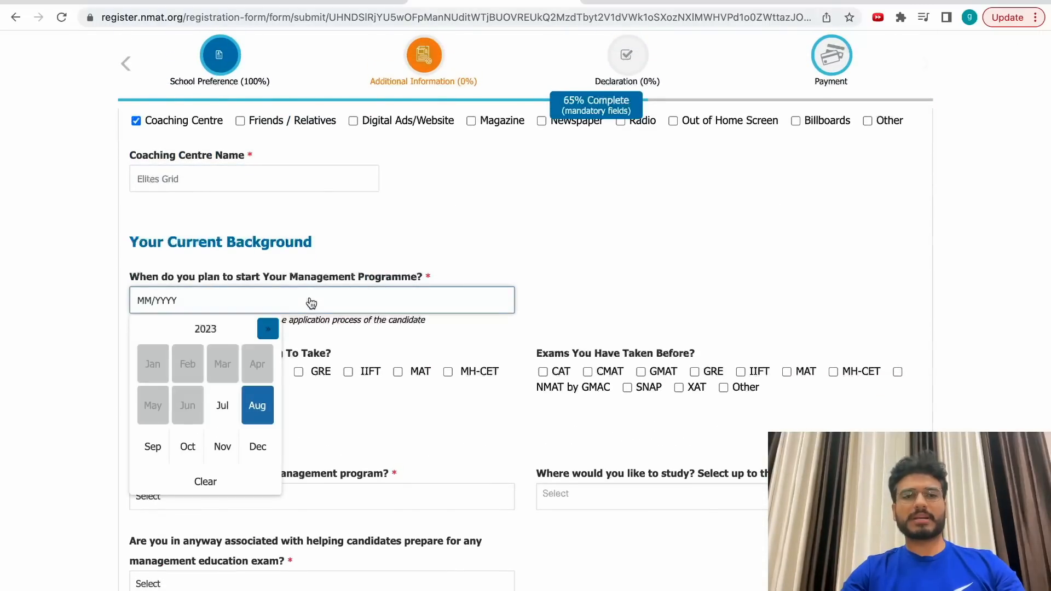
pyautogui.moveTo(354, 275); pyautogui.dragTo(436, 275)
pyautogui.click(293, 304)
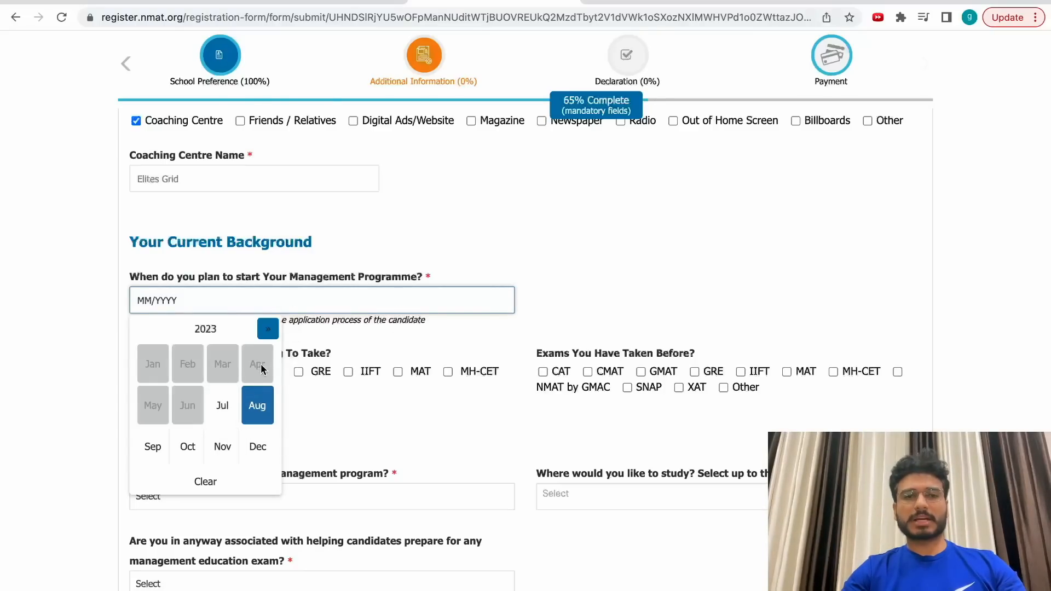
pyautogui.click(268, 329)
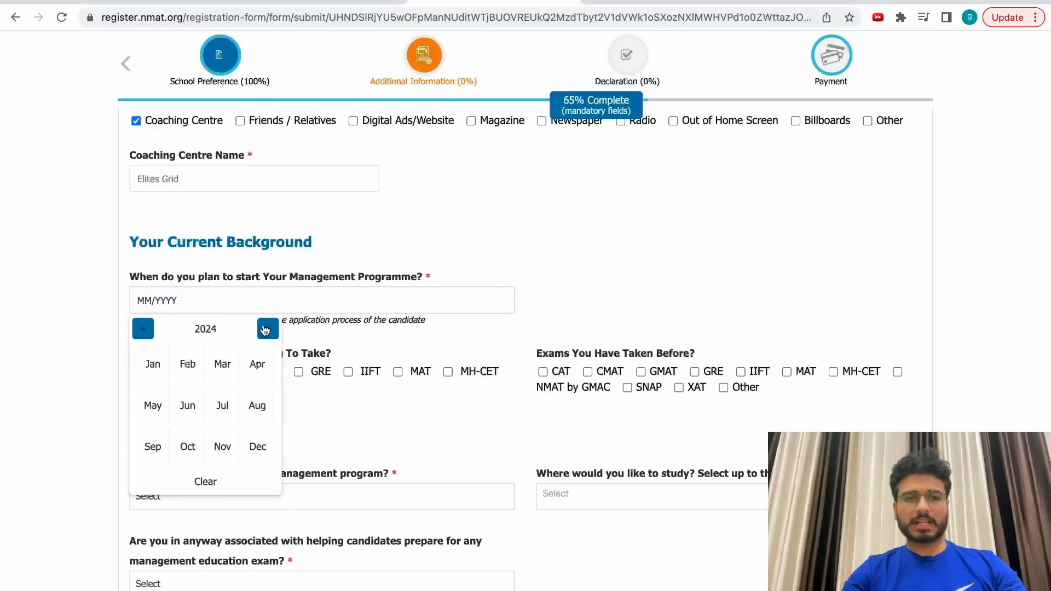
pyautogui.click(222, 408)
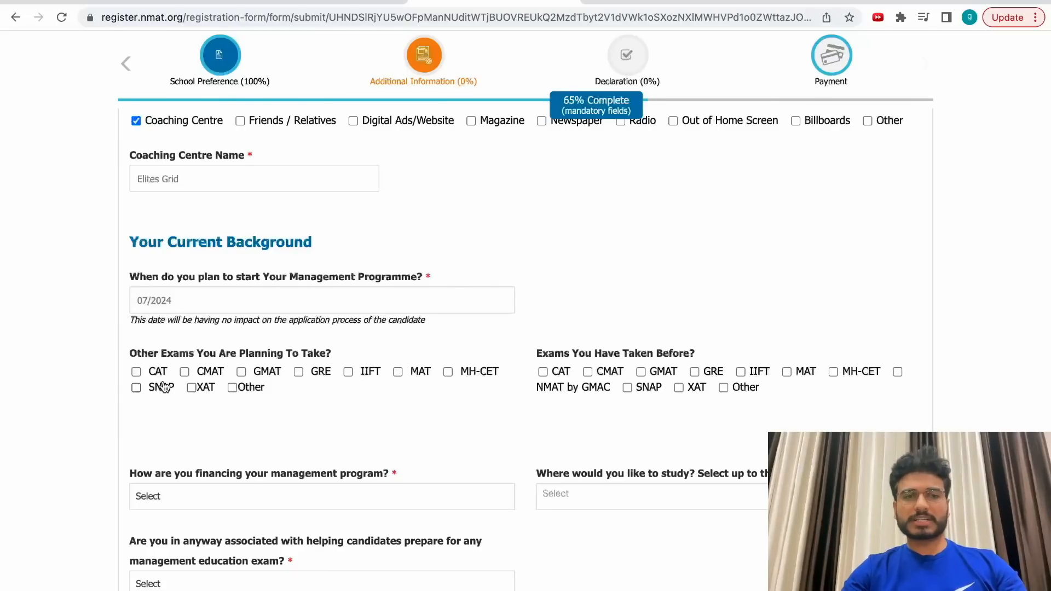
# Mark CAT as the only planned exam.
pyautogui.click(137, 373)
pyautogui.click(185, 373)
pyautogui.click(185, 372)
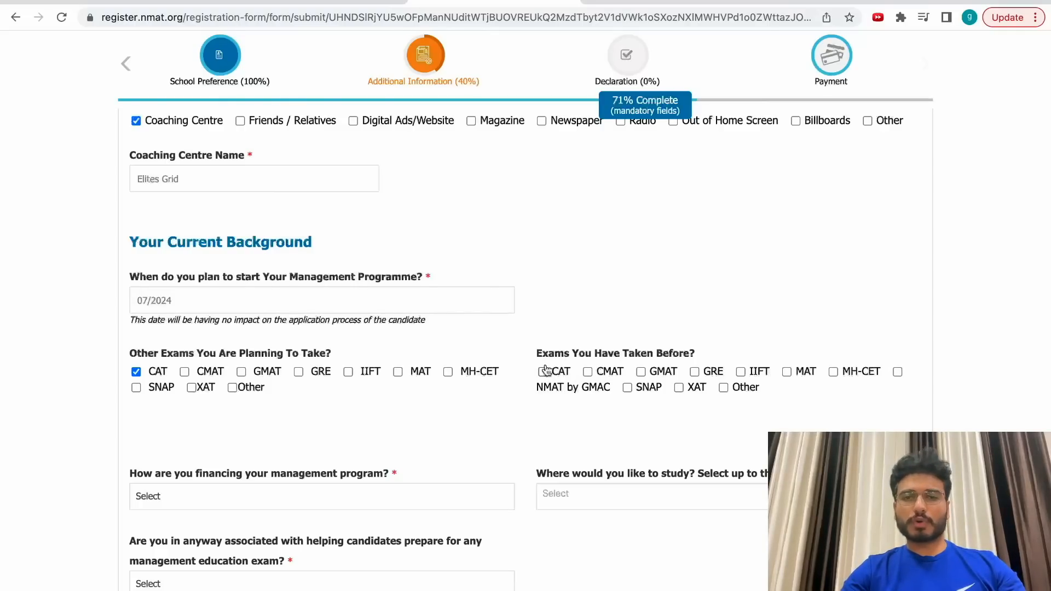
pyautogui.scroll(-1, 404, 429)
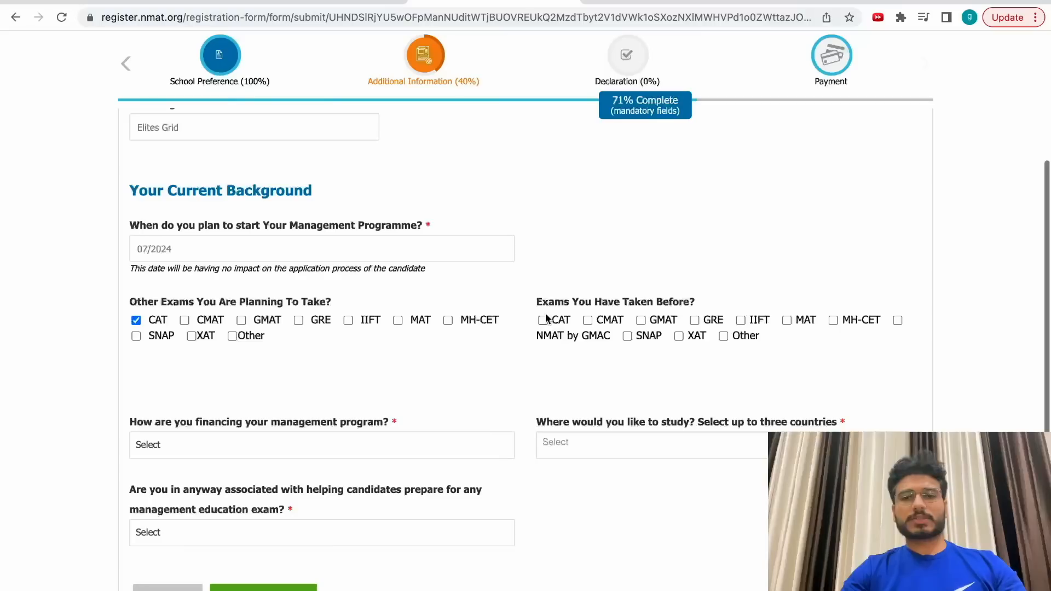
pyautogui.moveTo(549, 306); pyautogui.dragTo(514, 376)
# Answer No to the coaching association question.
pyautogui.click(296, 443)
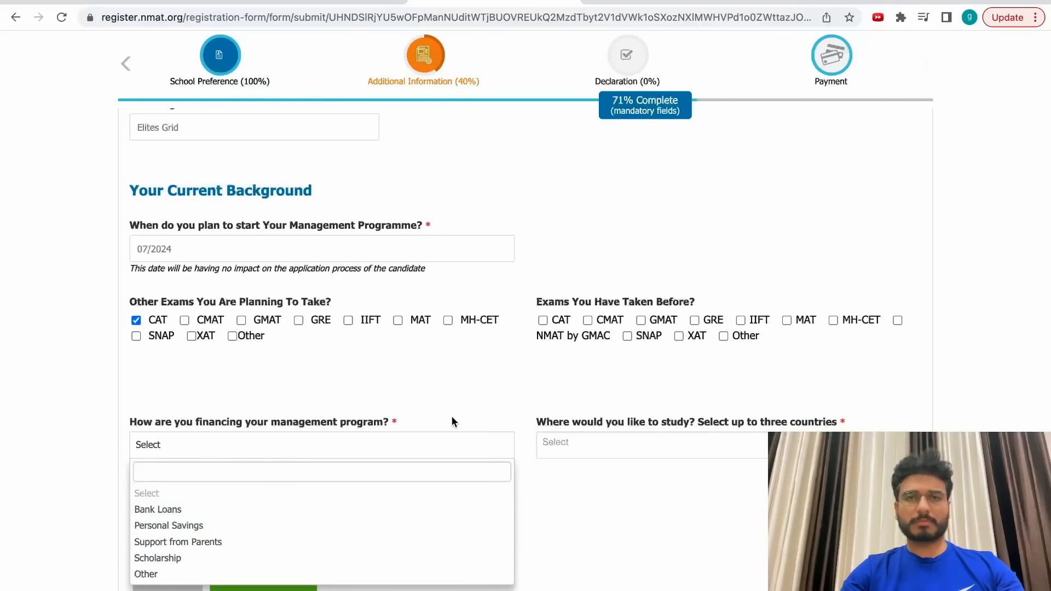
pyautogui.click(474, 374)
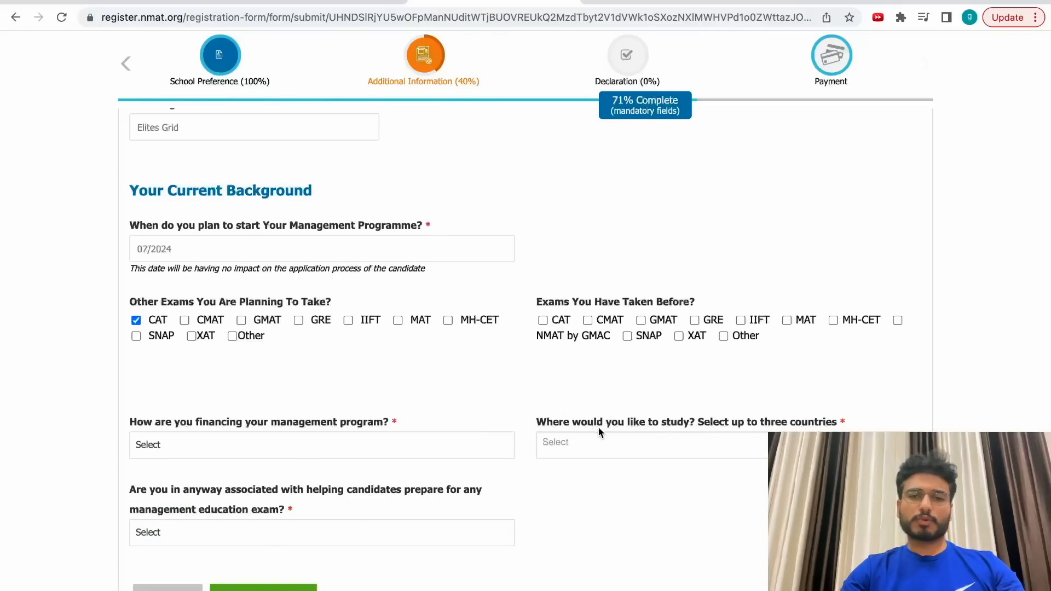
pyautogui.scroll(-3, 601, 433)
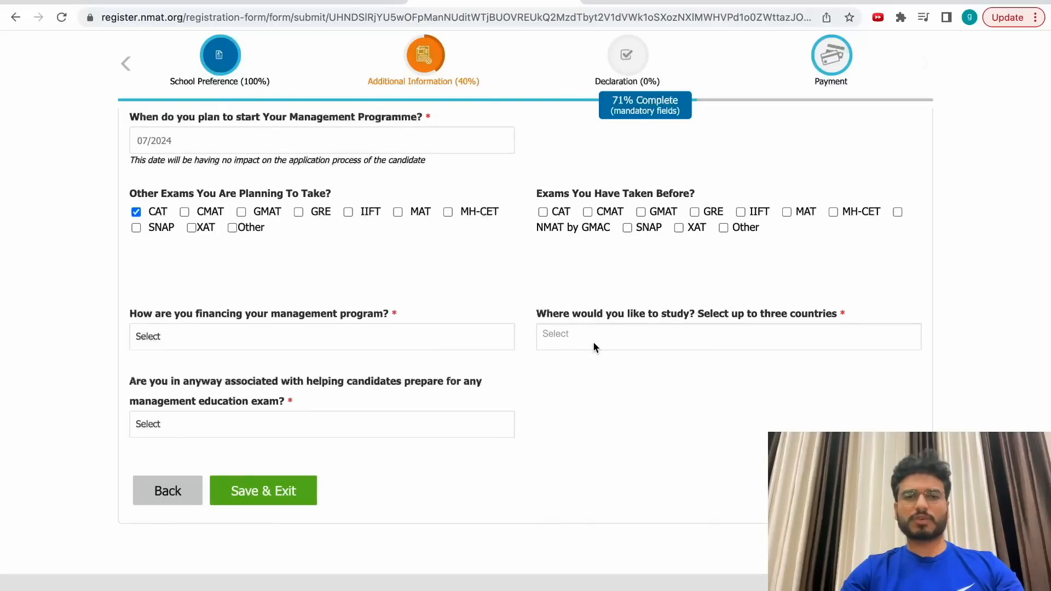
pyautogui.click(611, 332)
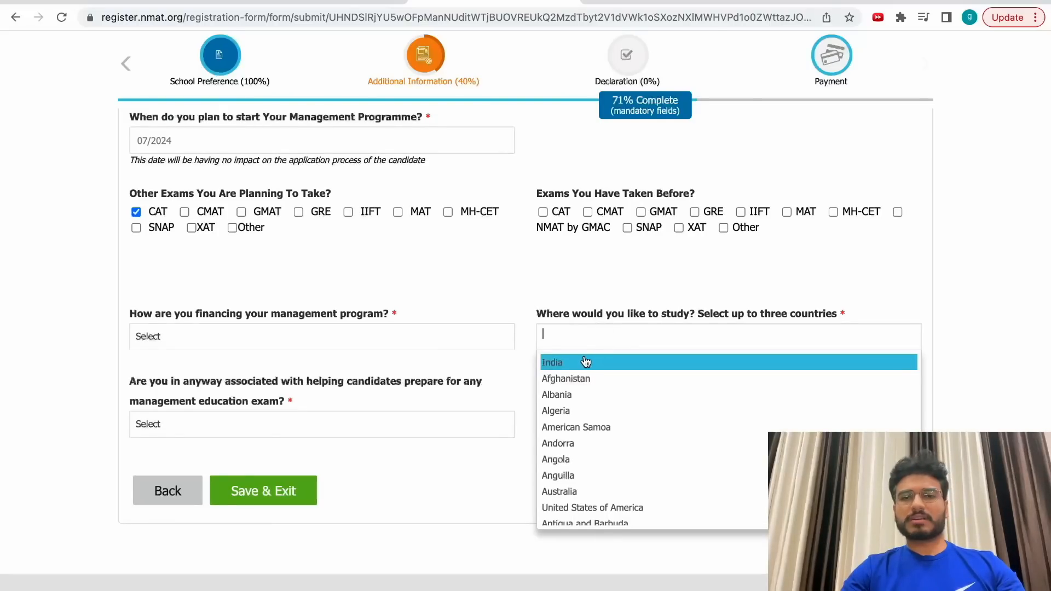
pyautogui.click(604, 294)
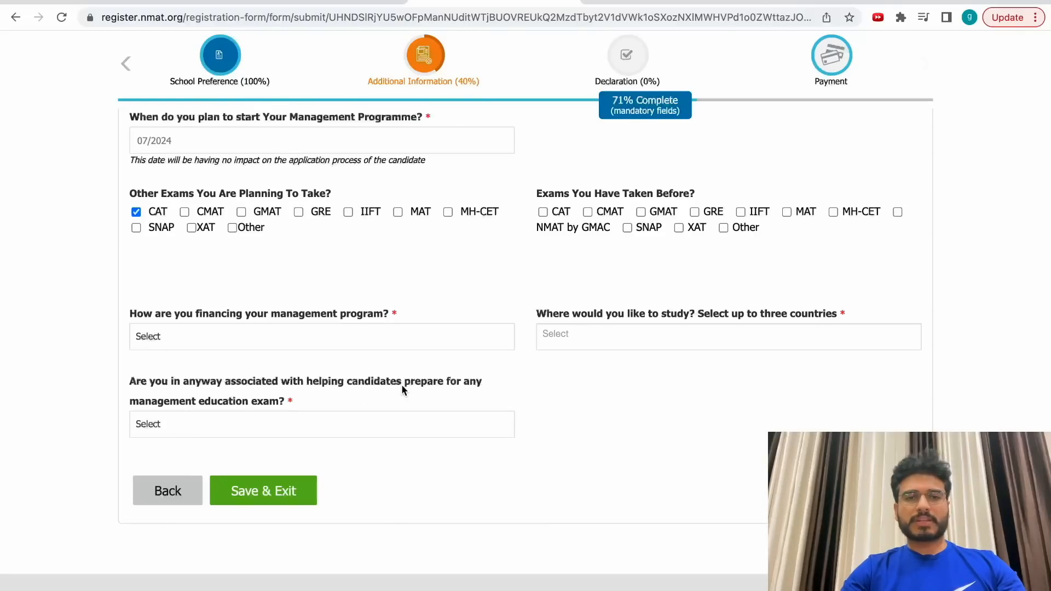
pyautogui.moveTo(184, 405); pyautogui.dragTo(265, 415)
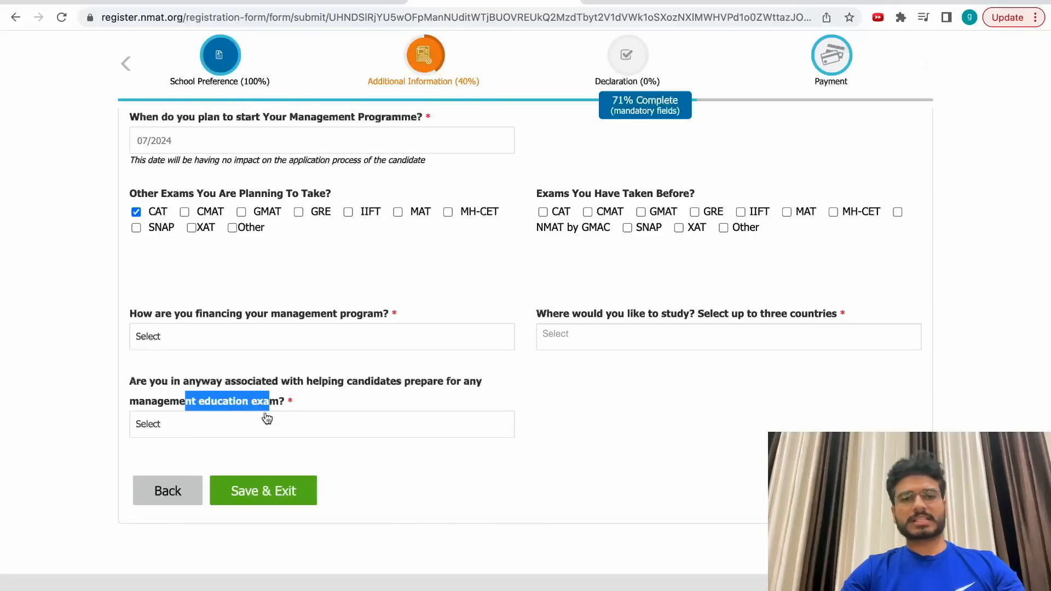
pyautogui.click(257, 424)
pyautogui.click(174, 506)
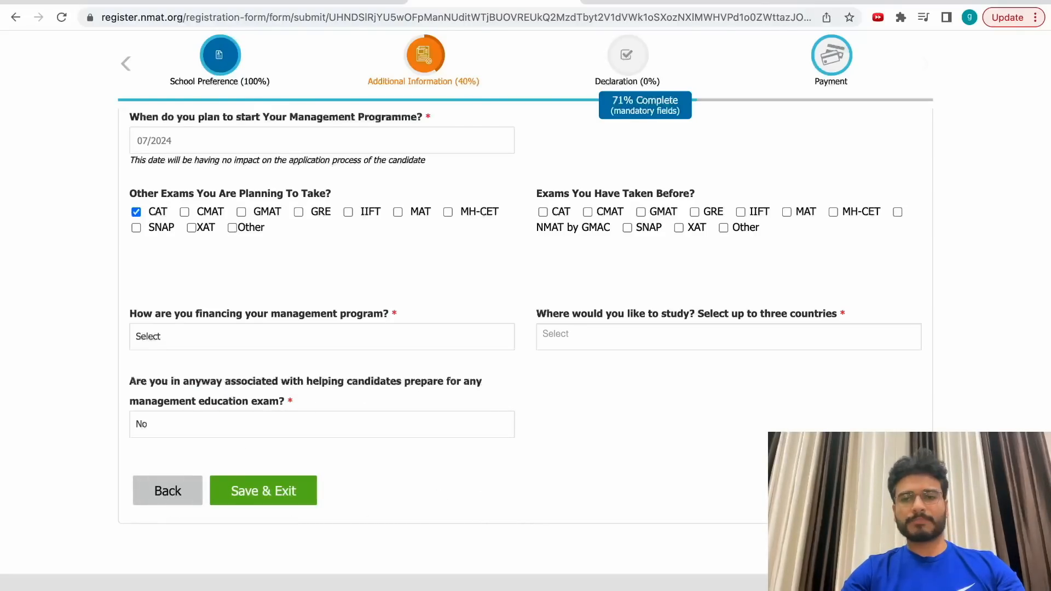
# Choose Bank Loans for financing, add India as study country, and save.
pyautogui.click(462, 333)
pyautogui.click(351, 401)
pyautogui.click(751, 337)
pyautogui.click(750, 363)
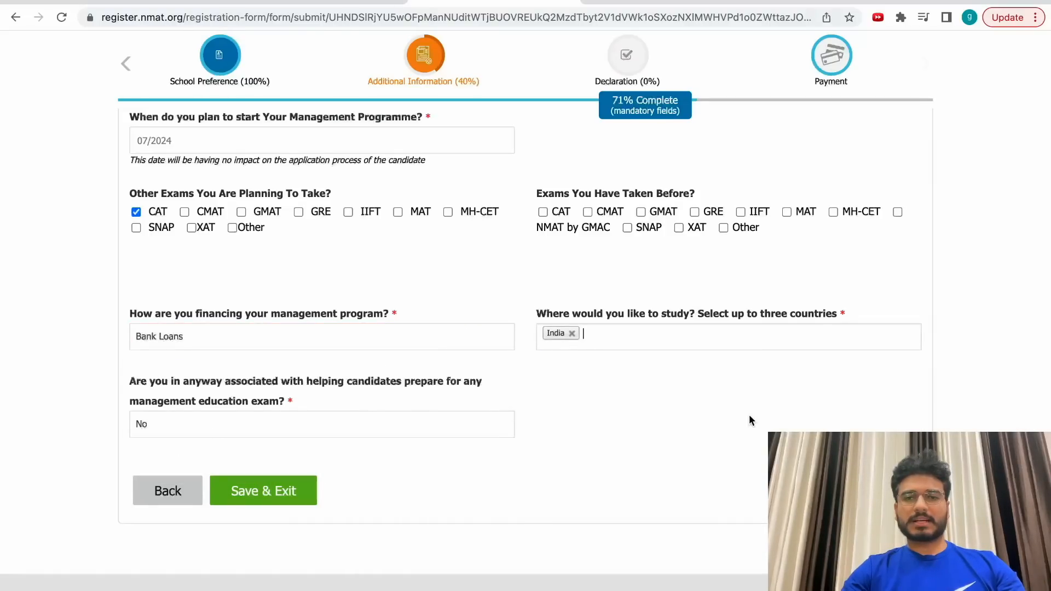
pyautogui.click(263, 491)
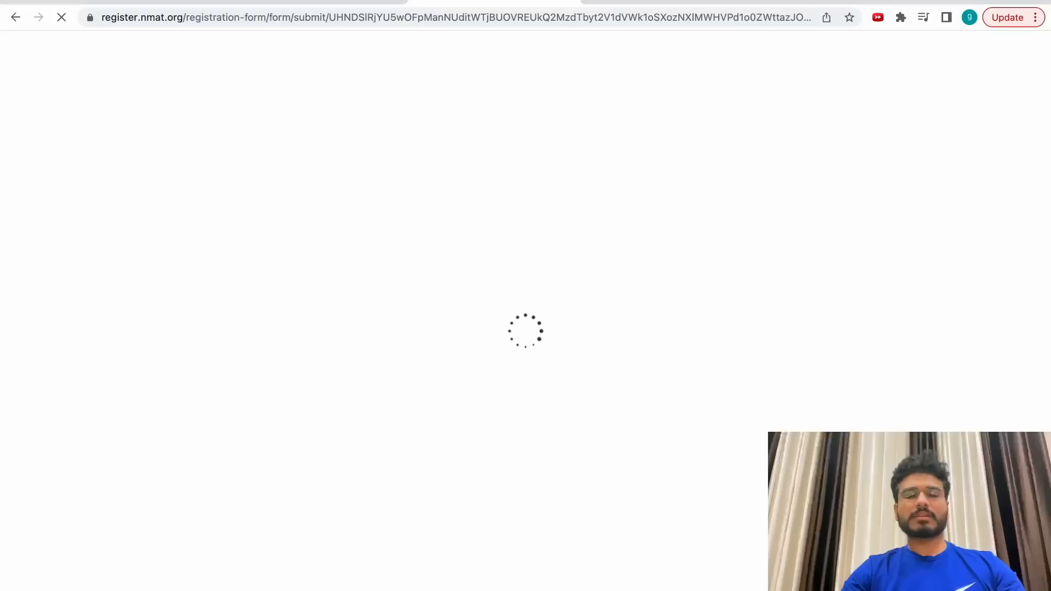
# Submit the agreed declaration and open the application preview.
pyautogui.scroll(-2, 722, 376)
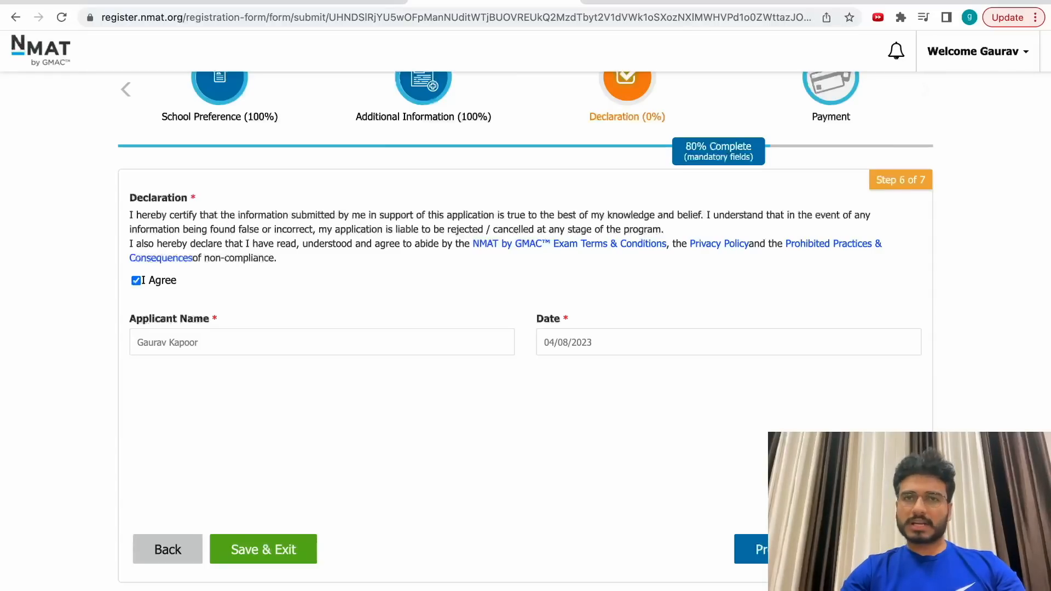
pyautogui.click(778, 549)
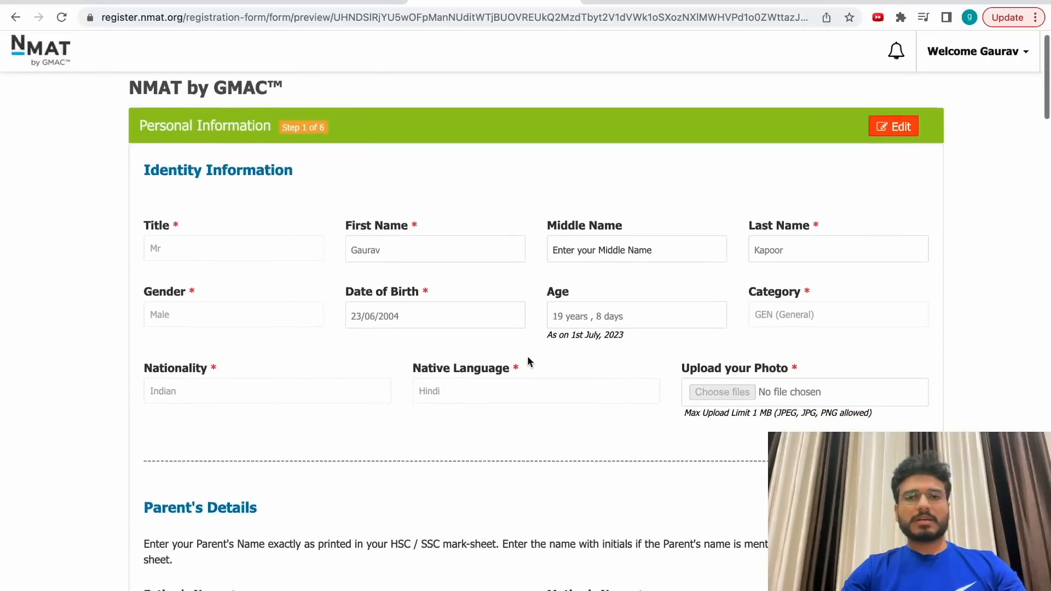
pyautogui.scroll(-3, 527, 359)
pyautogui.scroll(1, 620, 265)
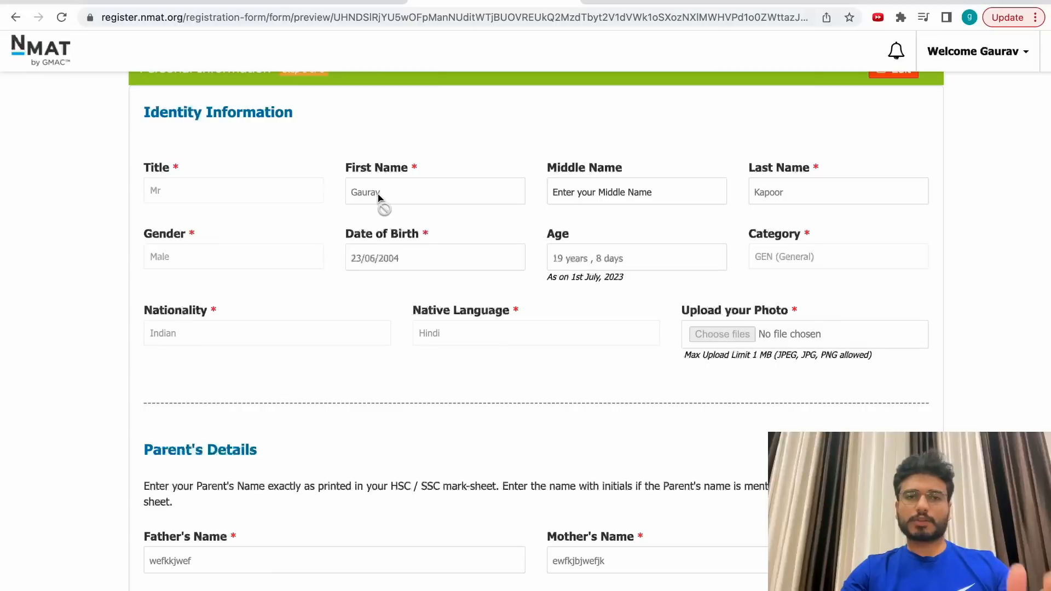
# Review all preview sections and proceed to payment.
pyautogui.scroll(-5, 827, 217)
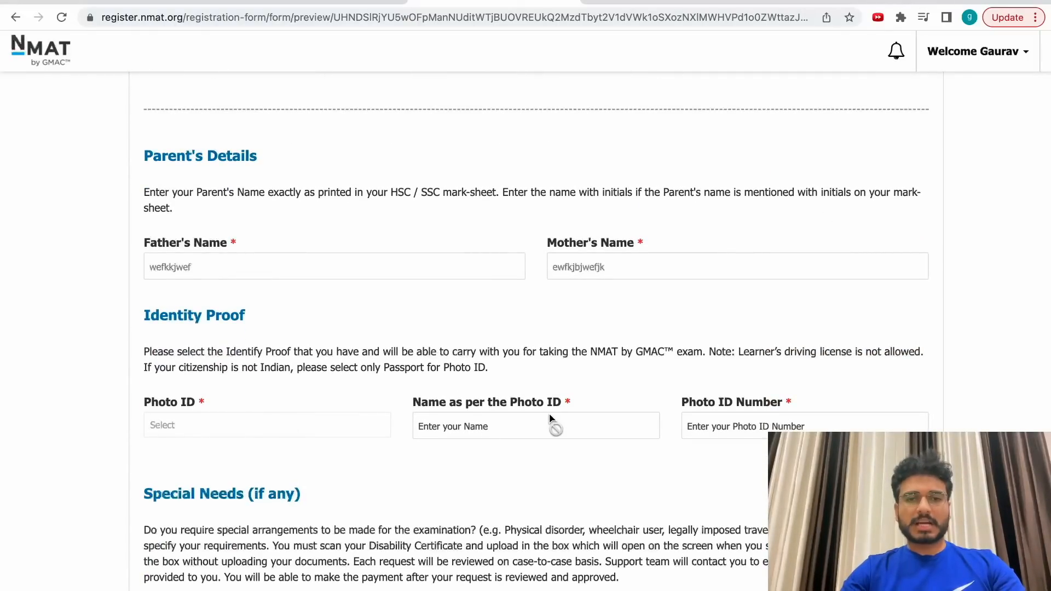
pyautogui.scroll(-7, 550, 422)
pyautogui.scroll(-7, 550, 420)
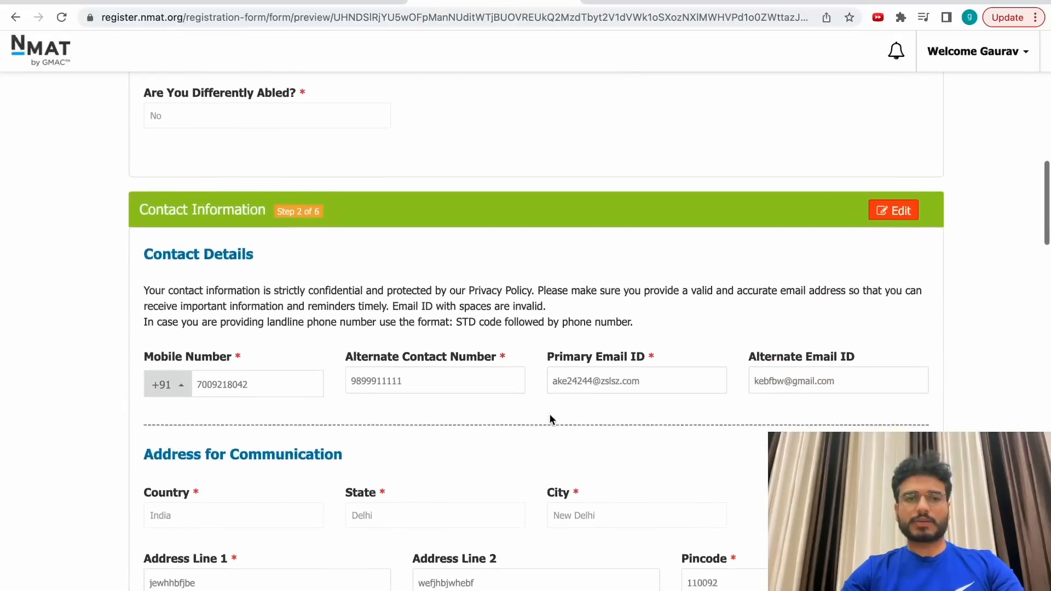
pyautogui.scroll(-5, 551, 421)
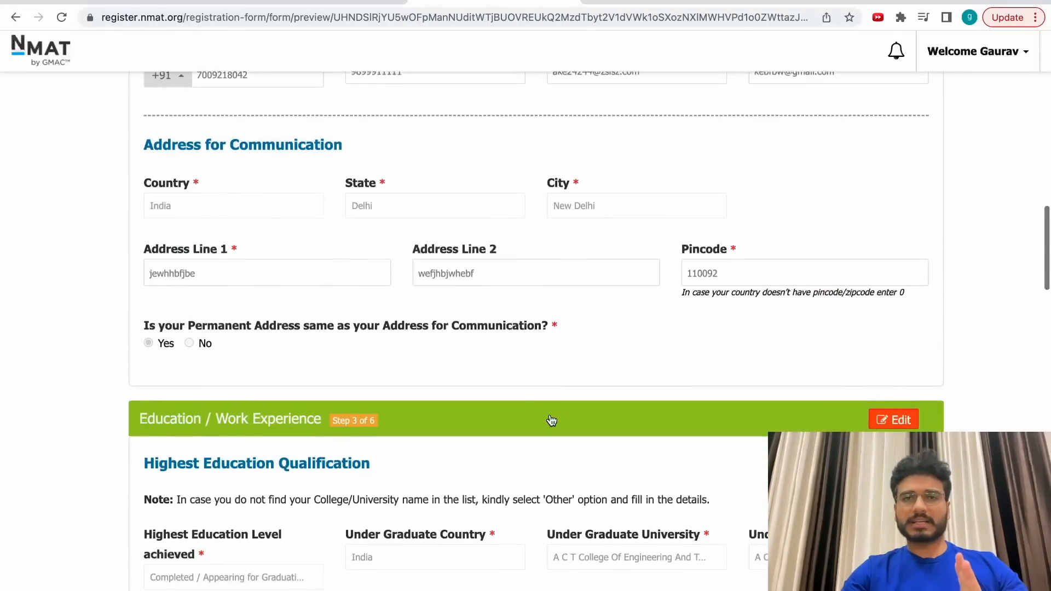
pyautogui.scroll(-7, 550, 421)
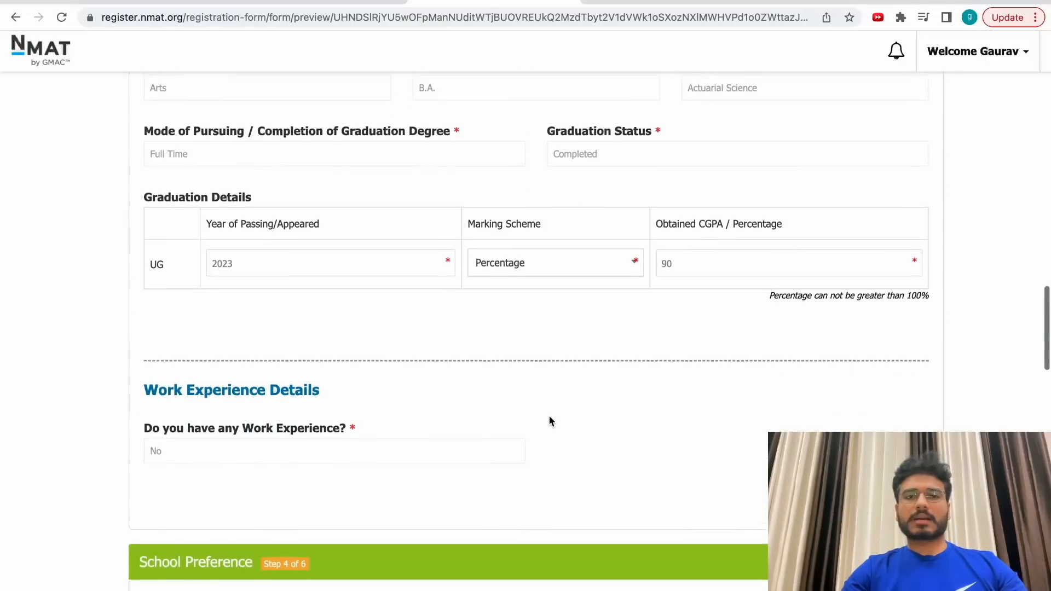
pyautogui.scroll(-6, 550, 421)
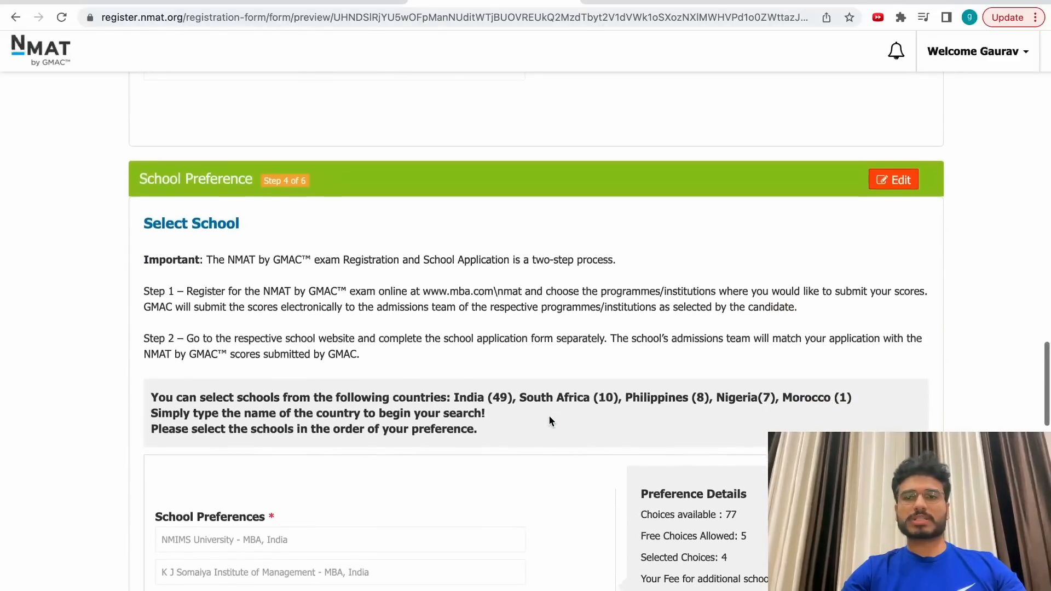
pyautogui.scroll(-15, 550, 420)
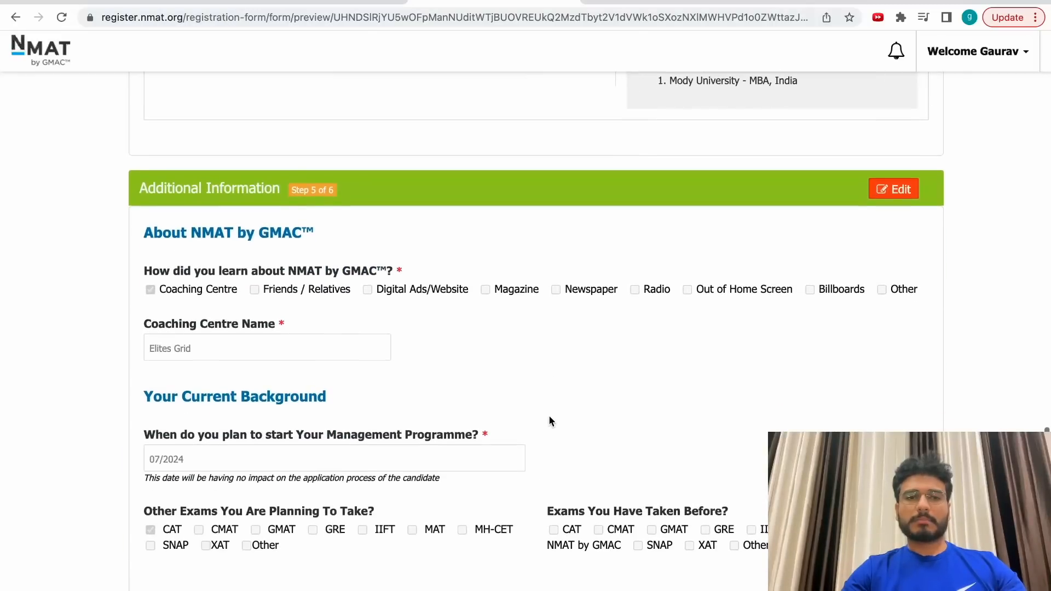
pyautogui.scroll(-2, 552, 422)
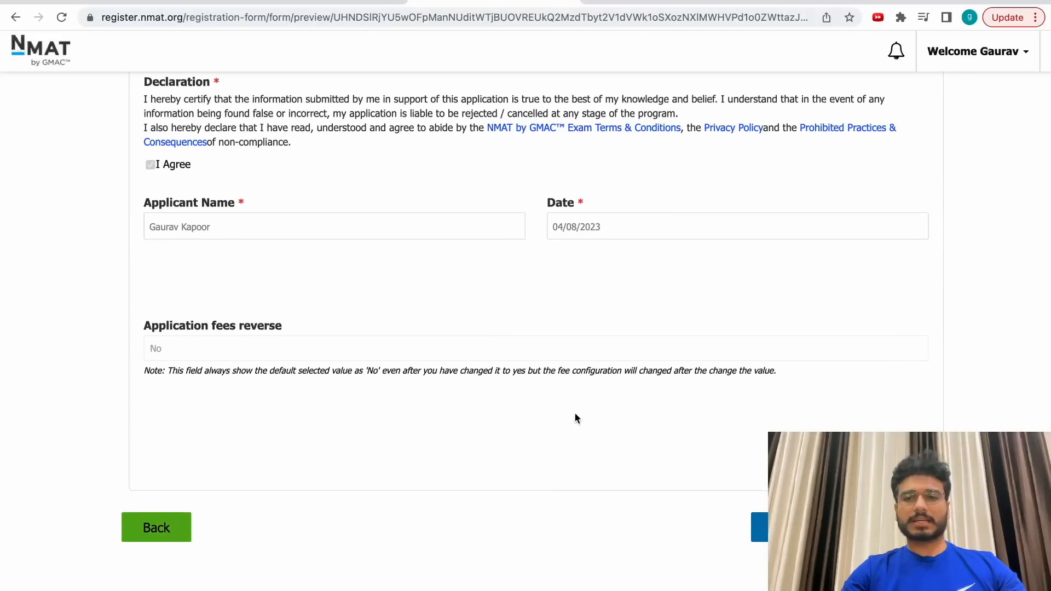
pyautogui.click(849, 528)
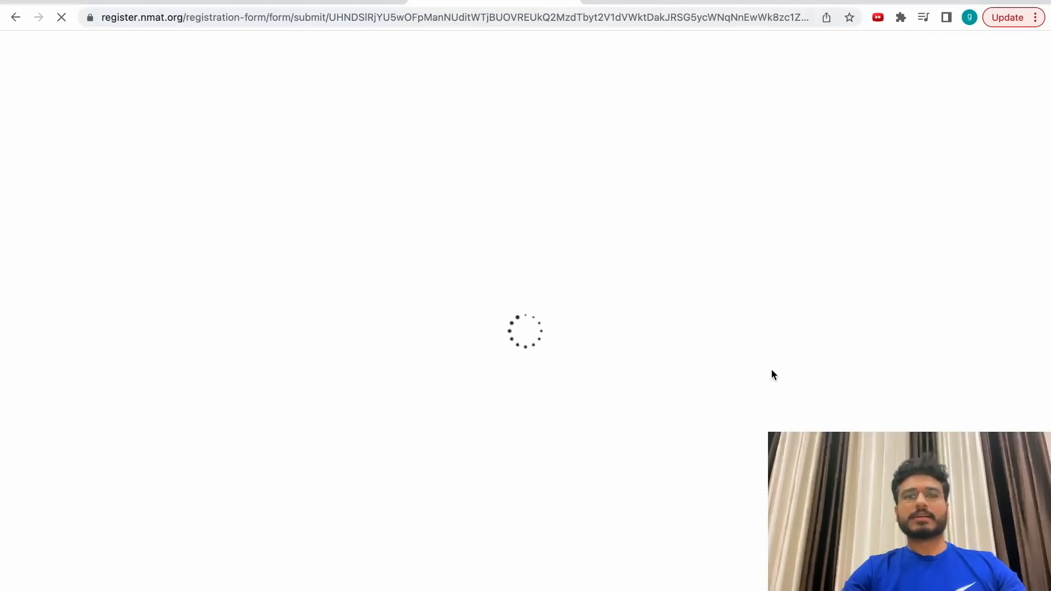
# Check the ₹3304.00 payment total, then go to My Dashboard showing 89% complete.
pyautogui.scroll(-1, 772, 370)
pyautogui.moveTo(878, 326); pyautogui.dragTo(934, 352)
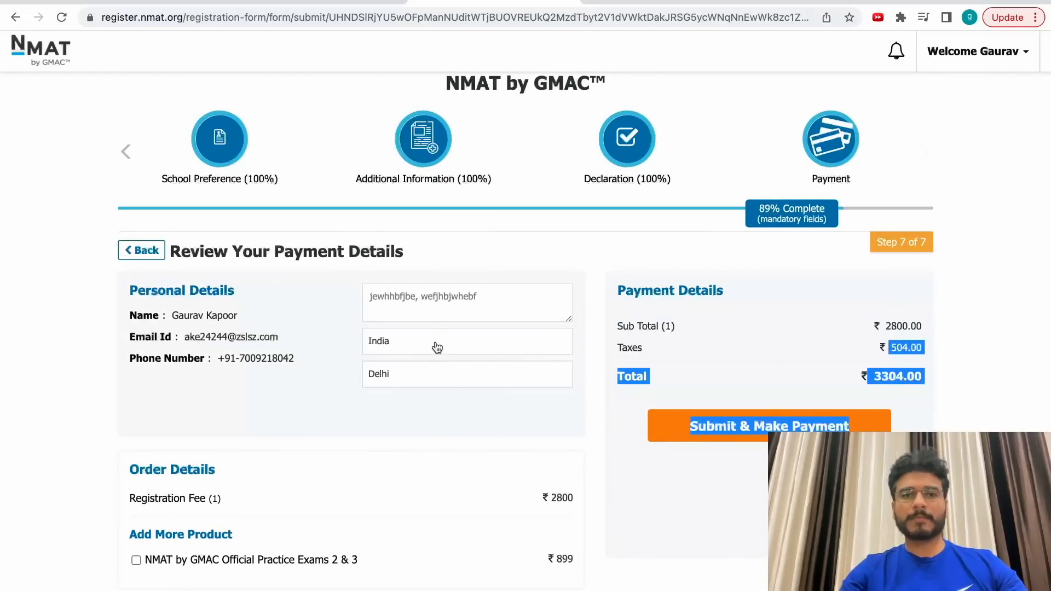
pyautogui.scroll(-1, 462, 435)
pyautogui.click(936, 410)
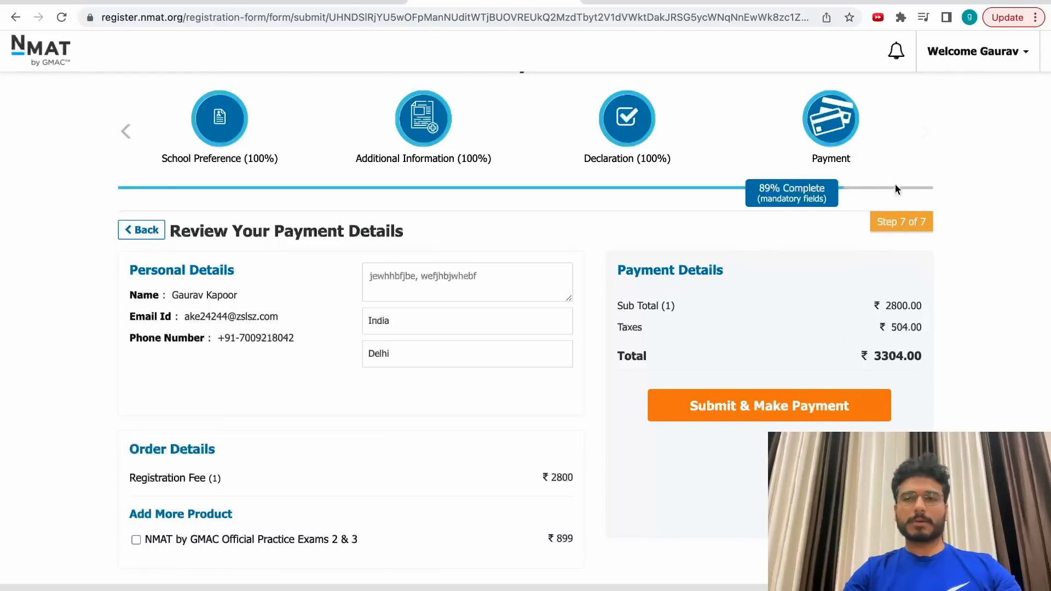
pyautogui.click(983, 65)
pyautogui.click(974, 83)
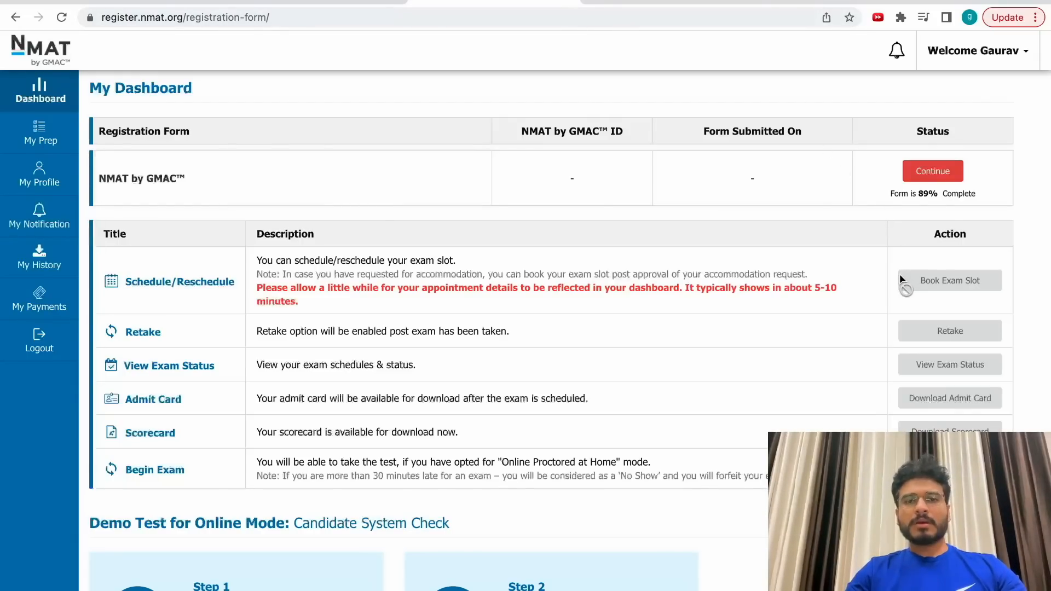
pyautogui.scroll(-5, 728, 317)
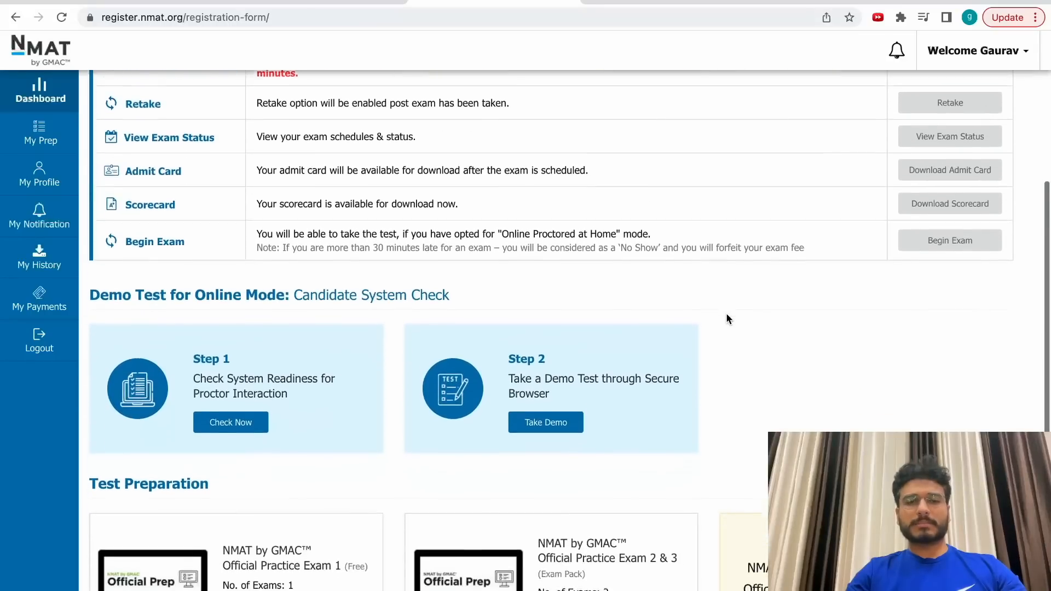
pyautogui.scroll(4, 726, 315)
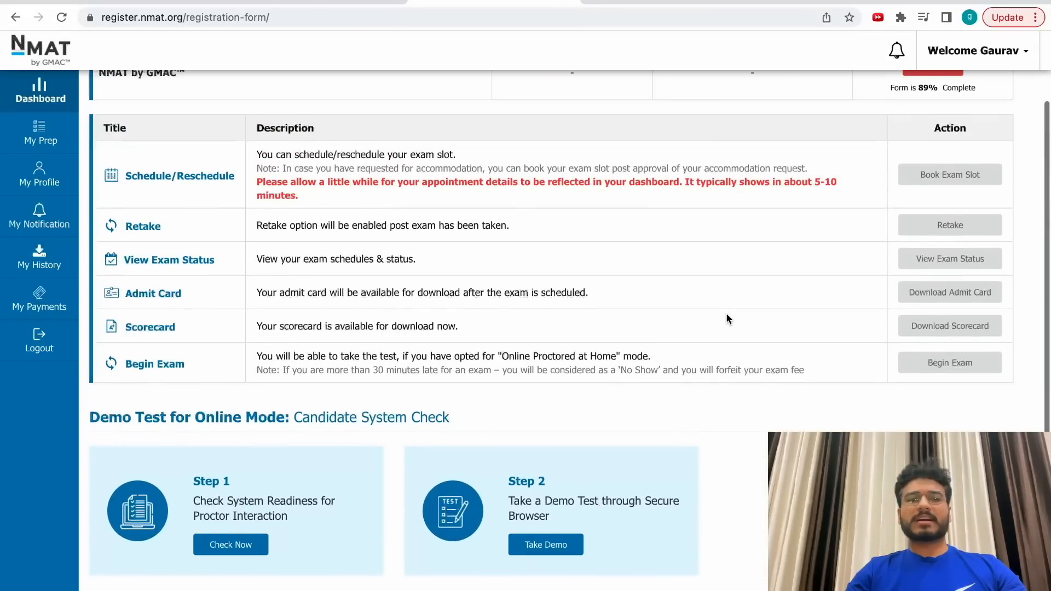
pyautogui.scroll(2, 726, 313)
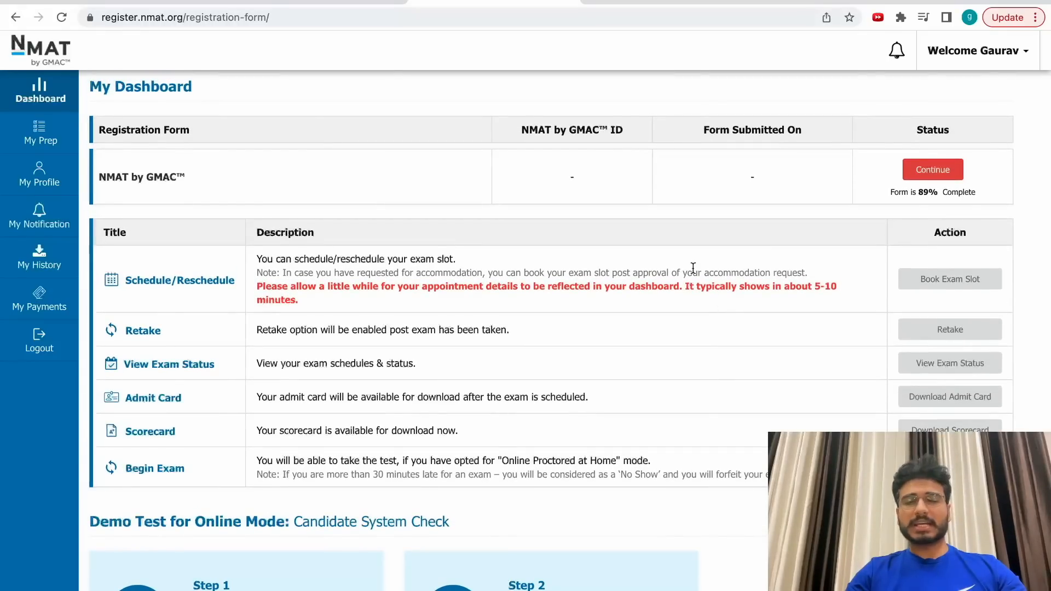
pyautogui.scroll(1, 836, 417)
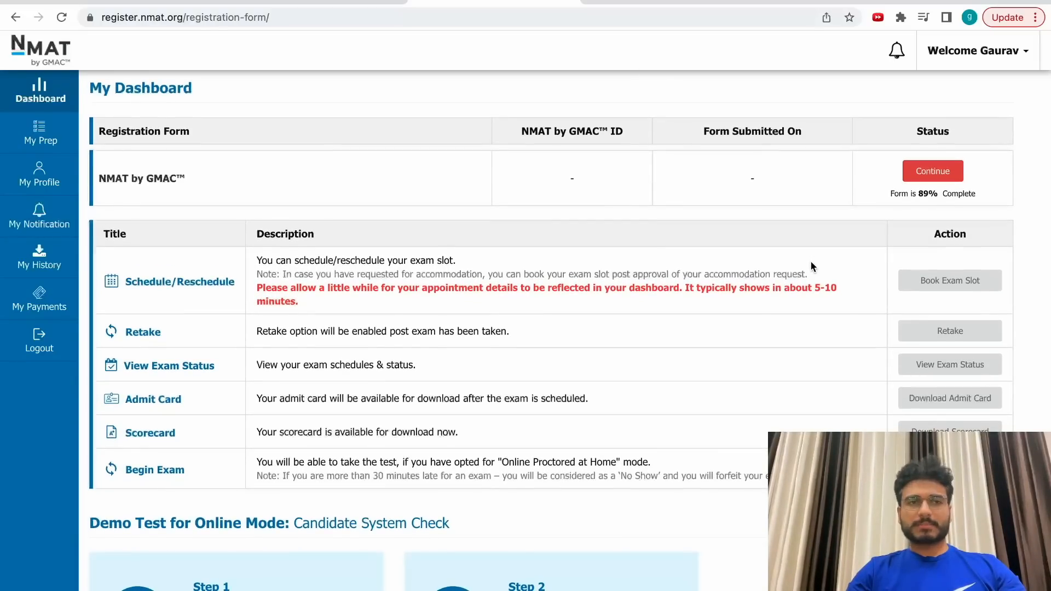
pyautogui.scroll(-4, 579, 251)
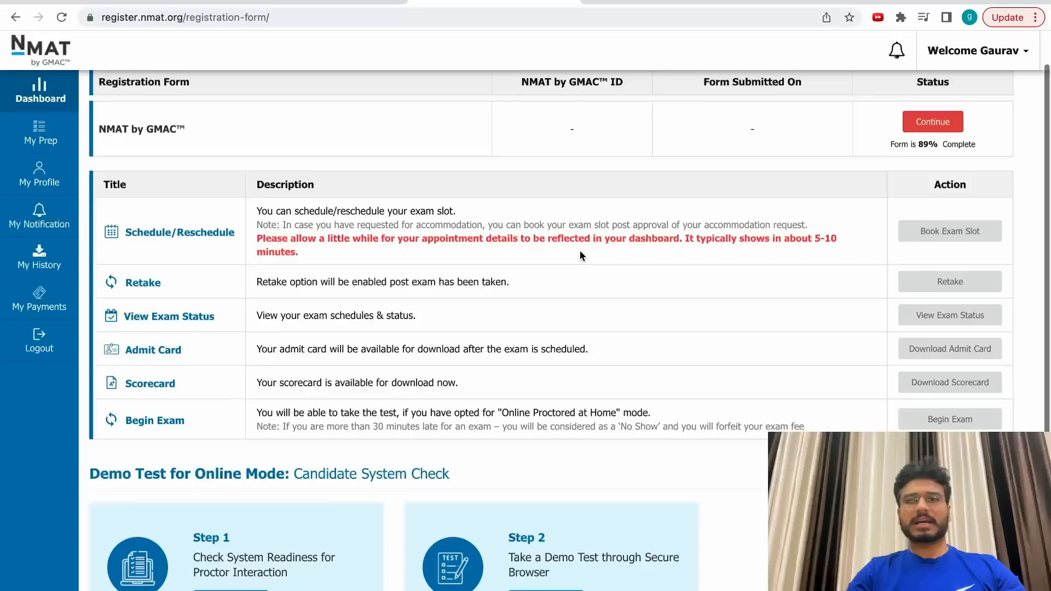
pyautogui.scroll(-2, 580, 251)
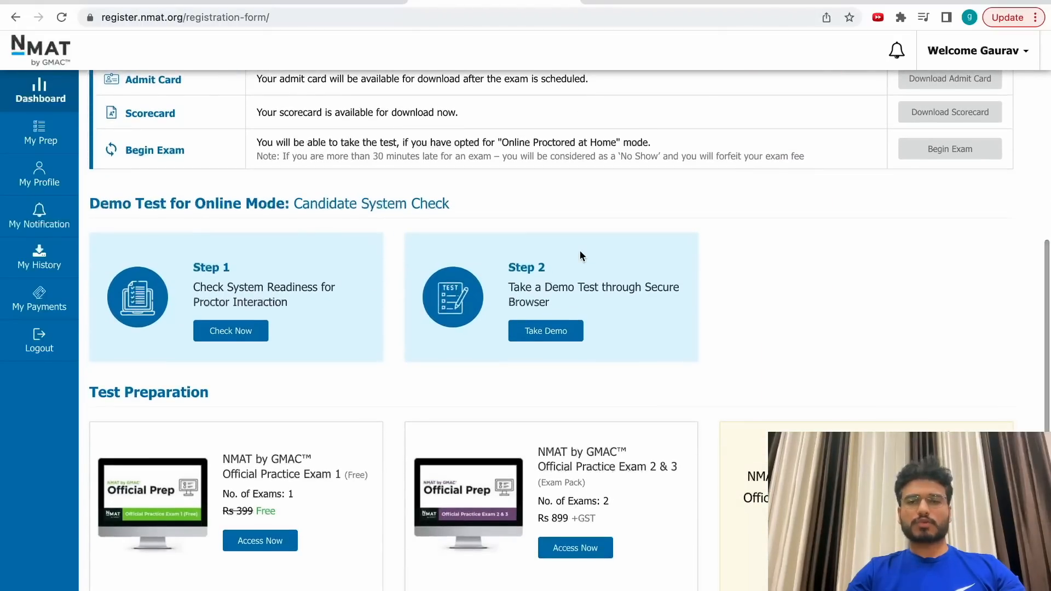
pyautogui.scroll(3, 580, 254)
pyautogui.scroll(2, 580, 250)
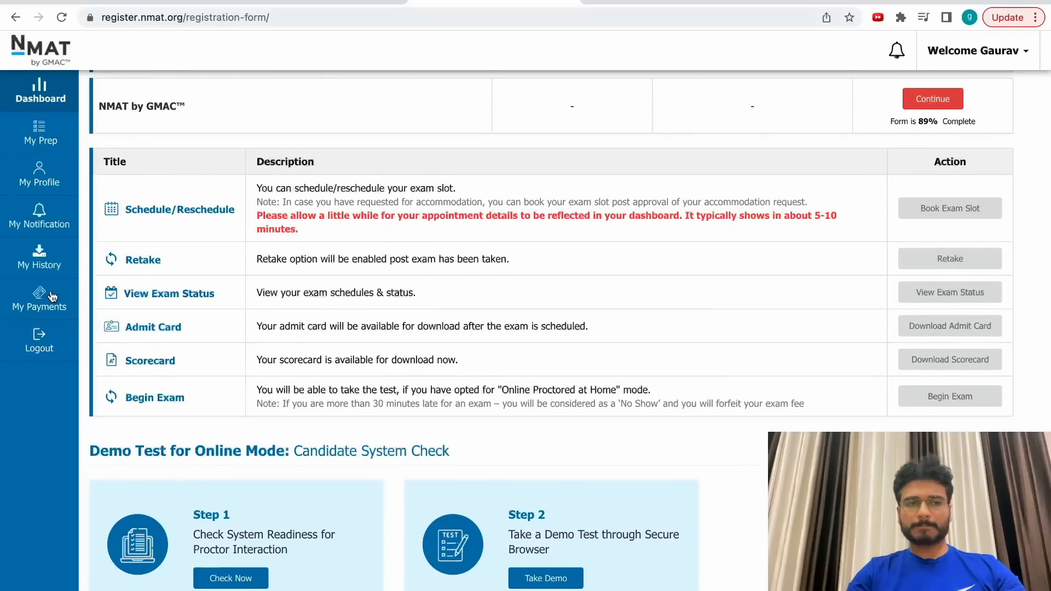
# Look at My Payments and My Notification, then go to the Manage NMAT Profile page.
pyautogui.click(34, 300)
pyautogui.click(51, 213)
pyautogui.click(61, 182)
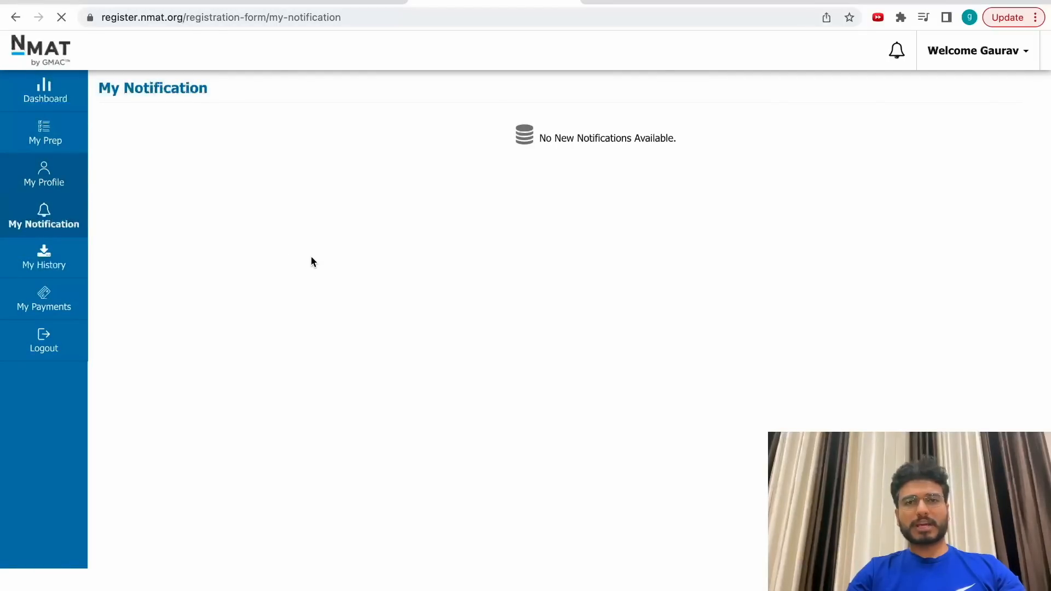